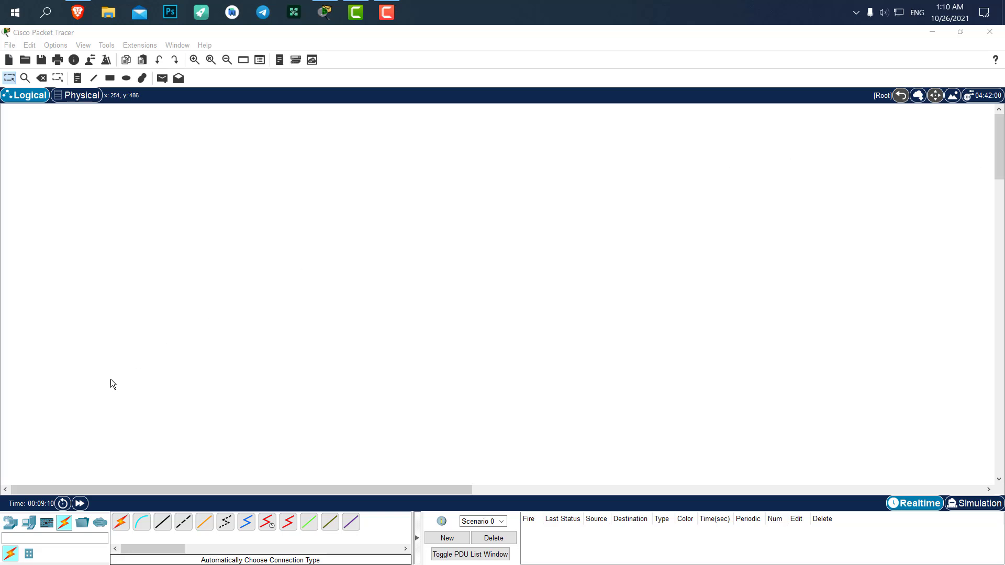
# Step: Add three generic PCs, PC3, PC4 and PC5, below the workspace centre and spread them out
pyautogui.click(29, 523)
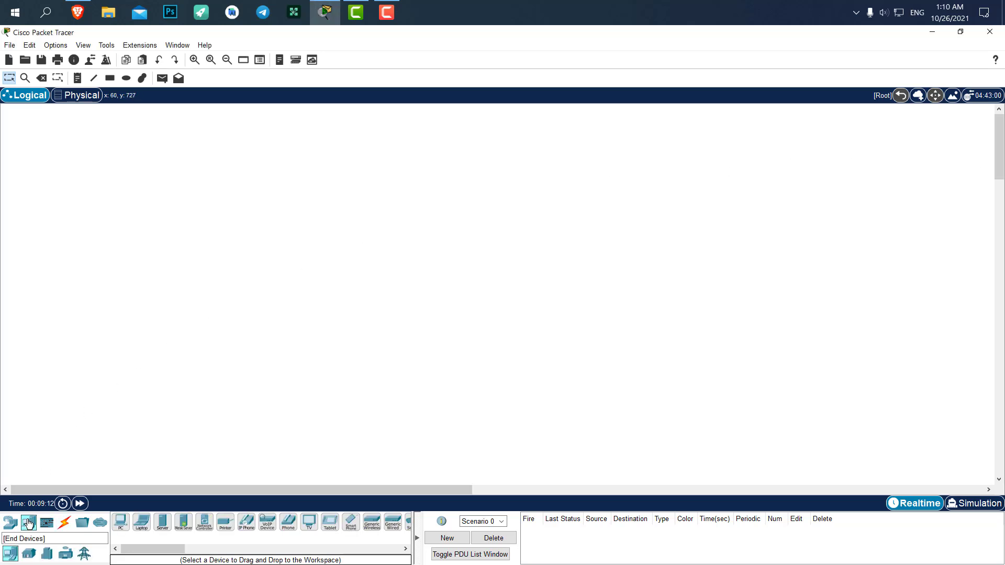
pyautogui.click(121, 522)
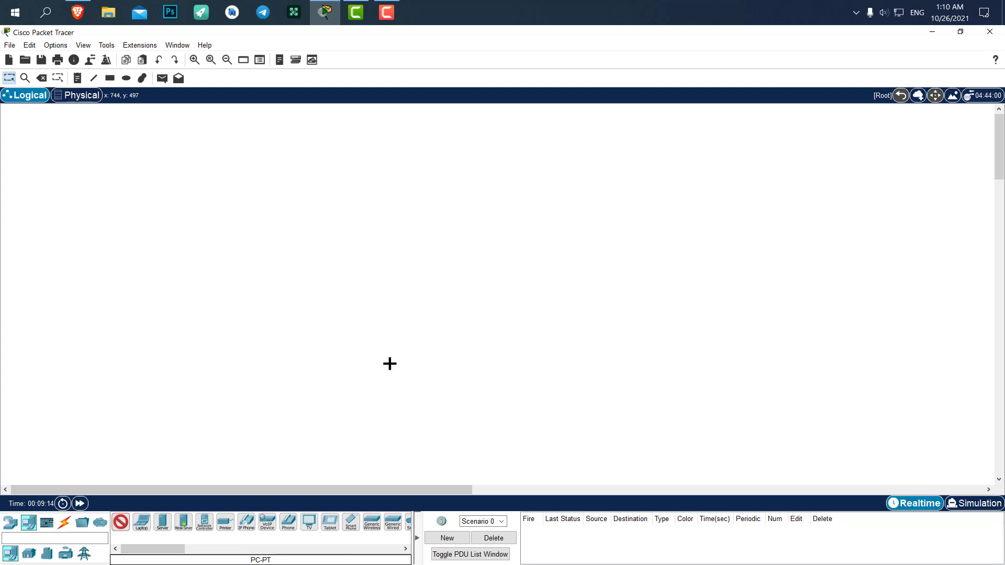
pyautogui.click(388, 363)
pyautogui.click(121, 522)
pyautogui.click(432, 403)
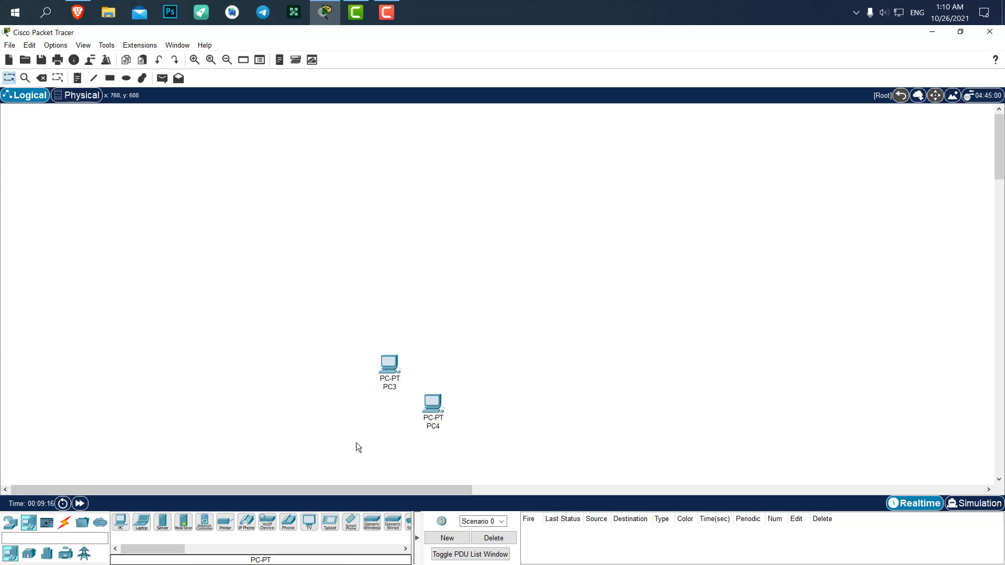
pyautogui.click(121, 521)
pyautogui.click(479, 369)
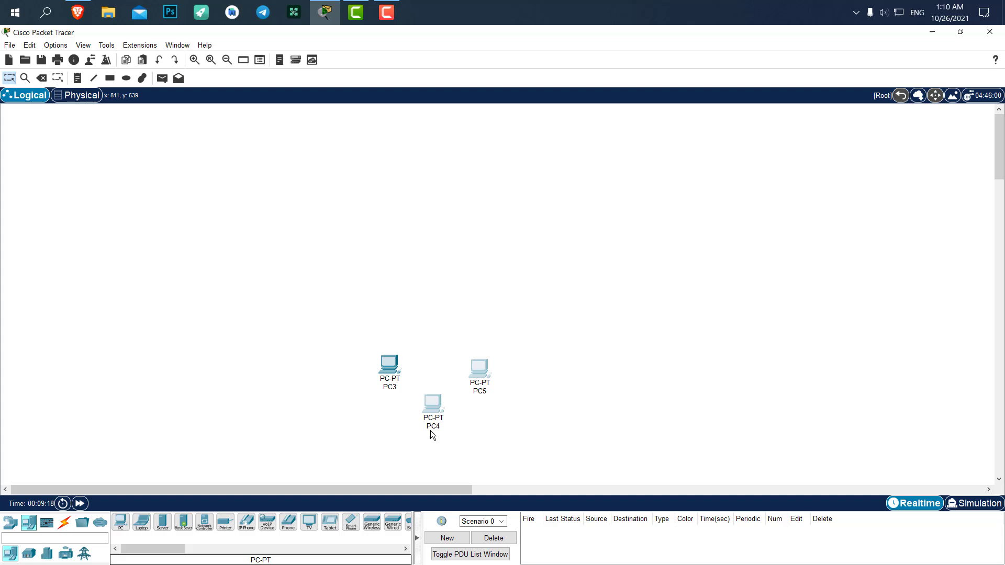
pyautogui.moveTo(432, 406); pyautogui.dragTo(515, 360)
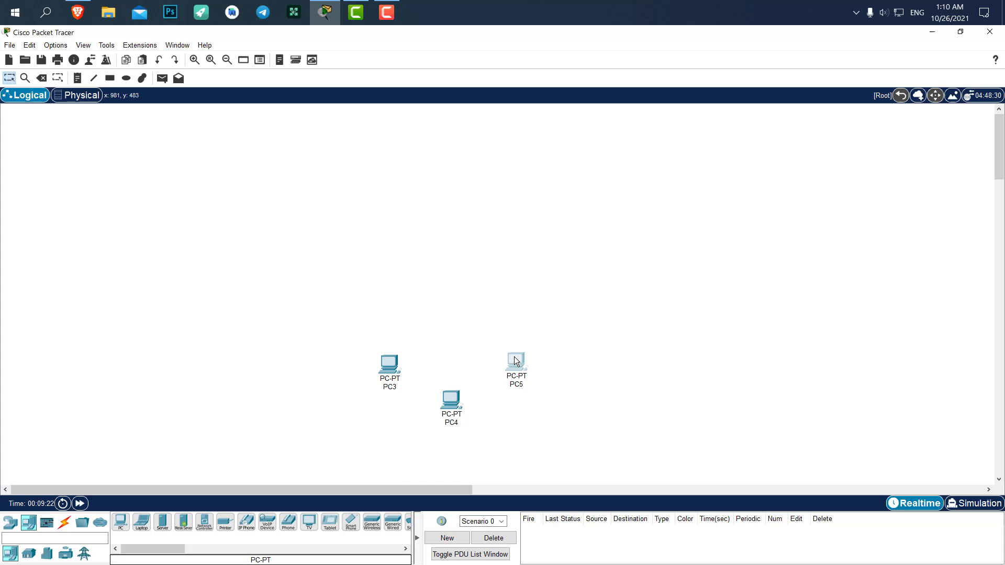
# Step: Place four generic servers, Server12 to Server15, above the PCs
pyautogui.click(168, 525)
pyautogui.click(301, 253)
pyautogui.click(163, 525)
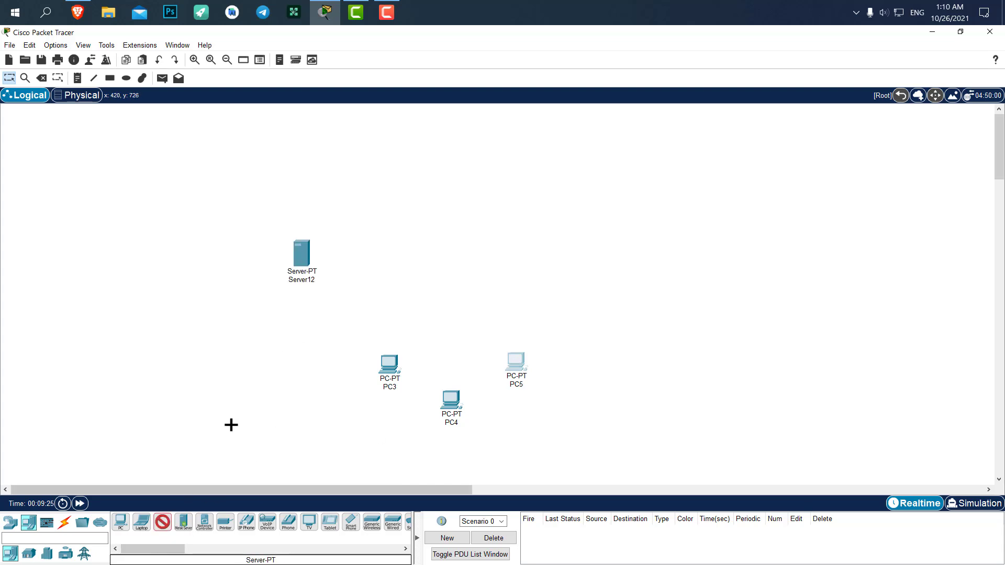
pyautogui.click(343, 225)
pyautogui.click(162, 524)
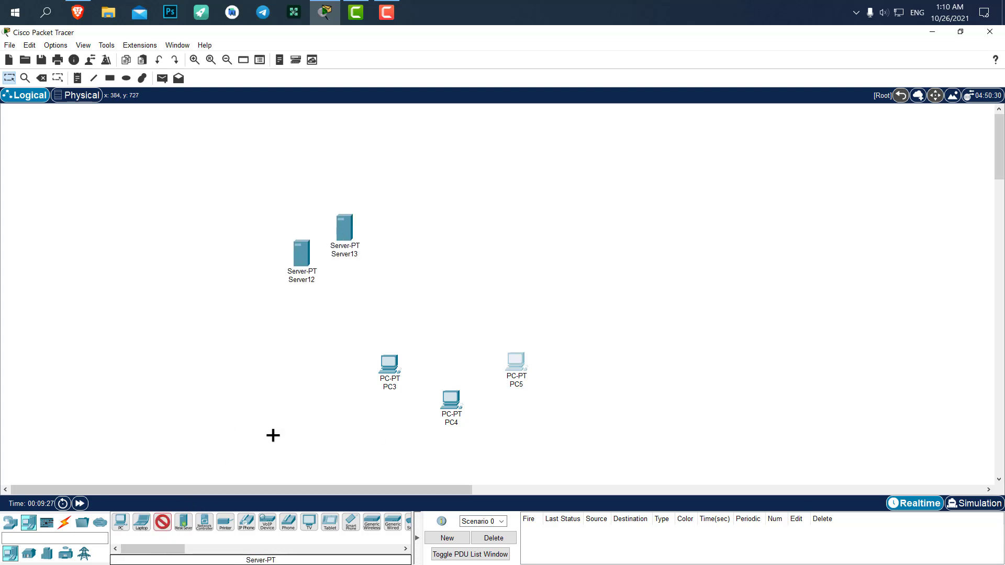
pyautogui.click(565, 256)
pyautogui.click(163, 523)
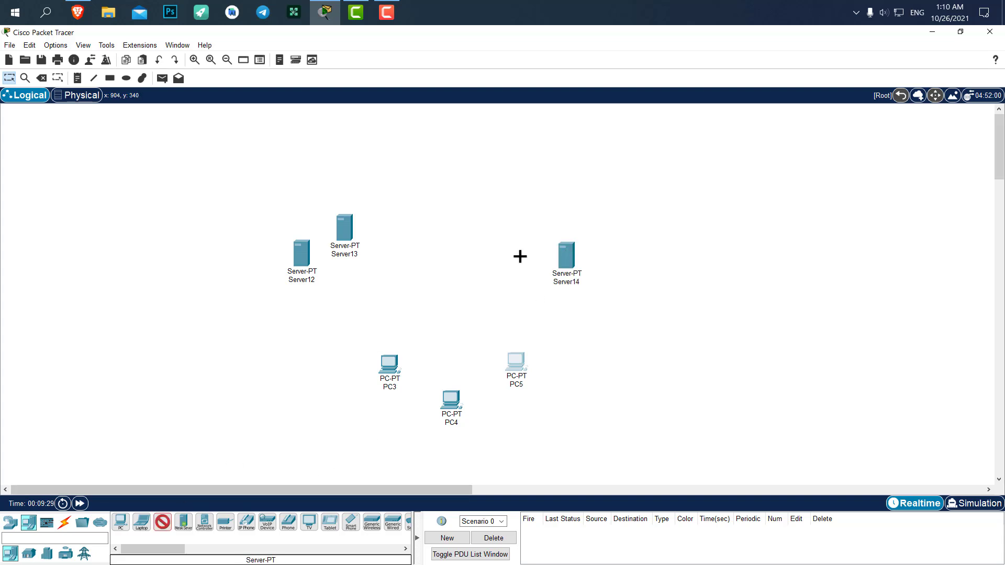
pyautogui.click(543, 224)
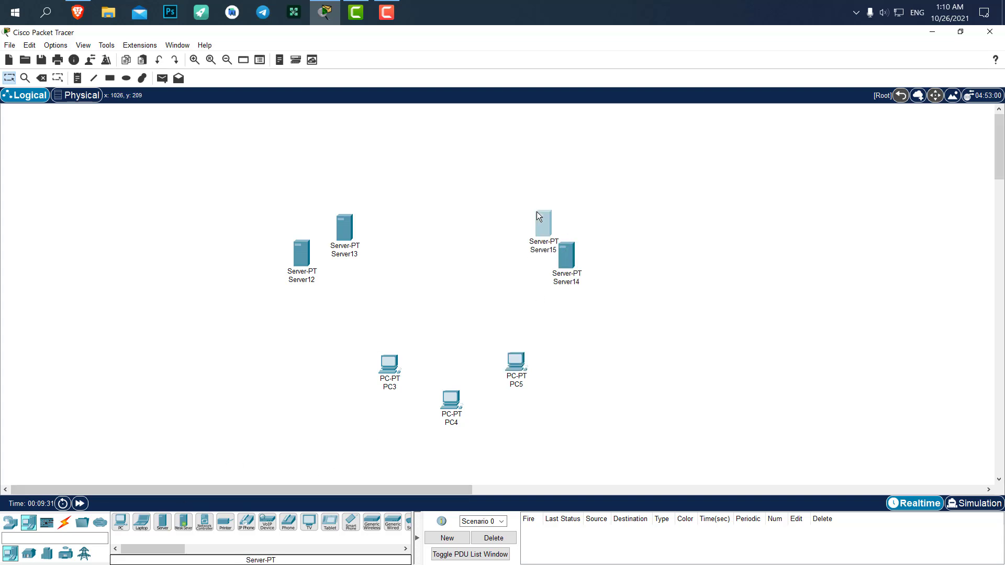
pyautogui.moveTo(537, 212); pyautogui.dragTo(527, 210)
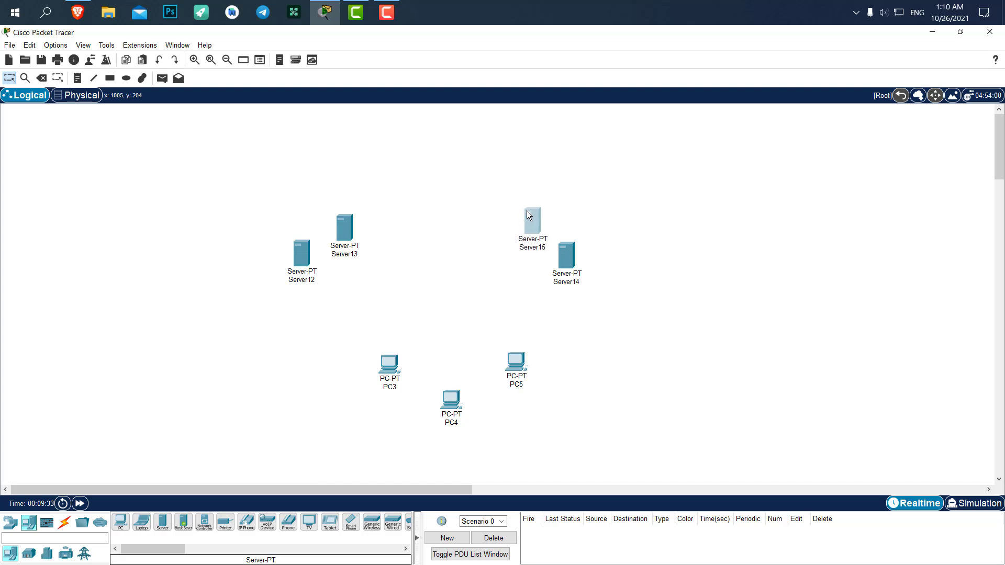
# Step: Shift the right-hand server pair and then all four servers slightly right
pyautogui.moveTo(655, 191); pyautogui.dragTo(525, 296)
pyautogui.moveTo(530, 227); pyautogui.dragTo(535, 229)
pyautogui.click(602, 220)
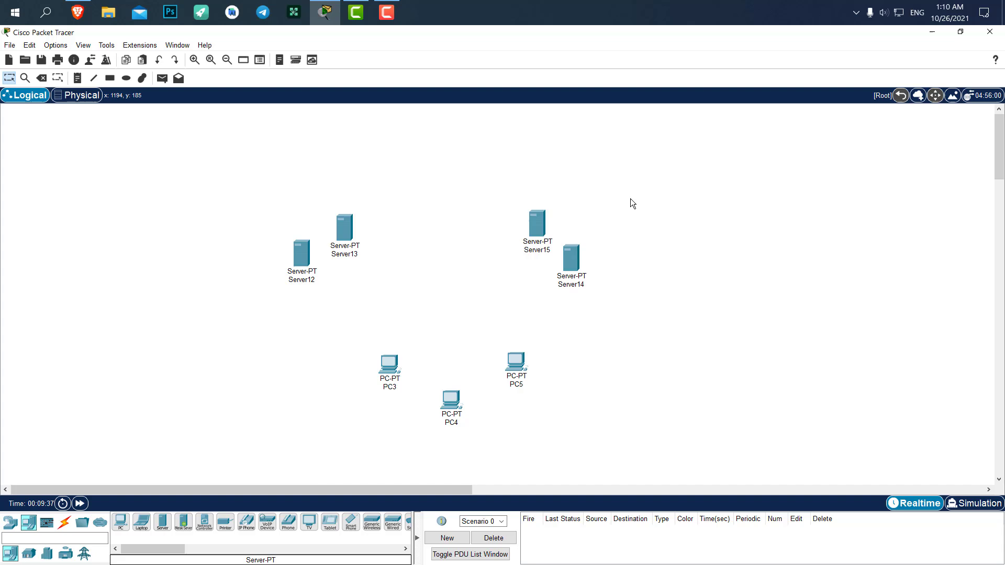
pyautogui.moveTo(661, 181); pyautogui.dragTo(259, 330)
pyautogui.moveTo(347, 228); pyautogui.dragTo(352, 228)
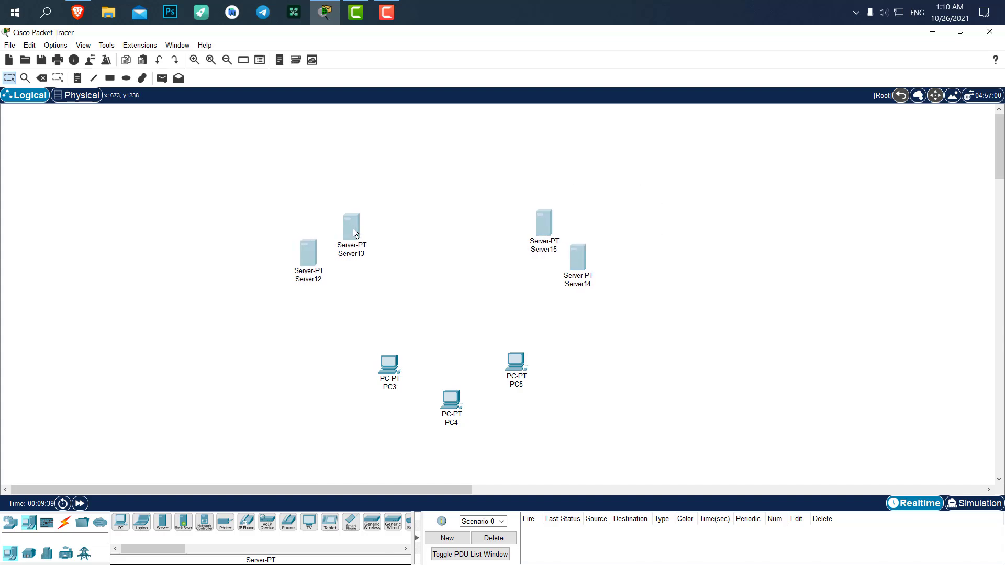
pyautogui.click(402, 255)
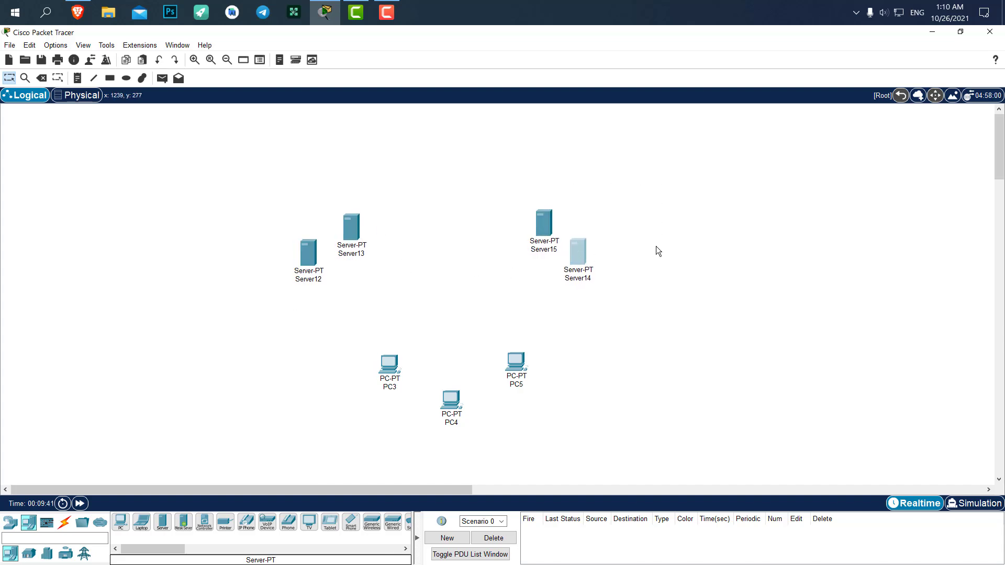
# Step: Place a 2960 switch, Switch1, in the centre of the devices
pyautogui.click(16, 525)
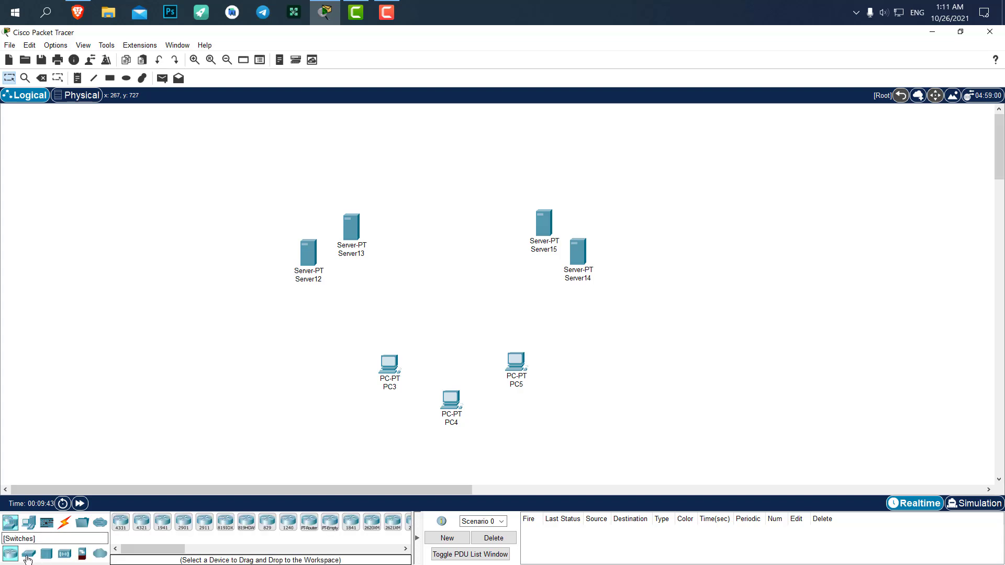
pyautogui.click(29, 553)
pyautogui.click(120, 521)
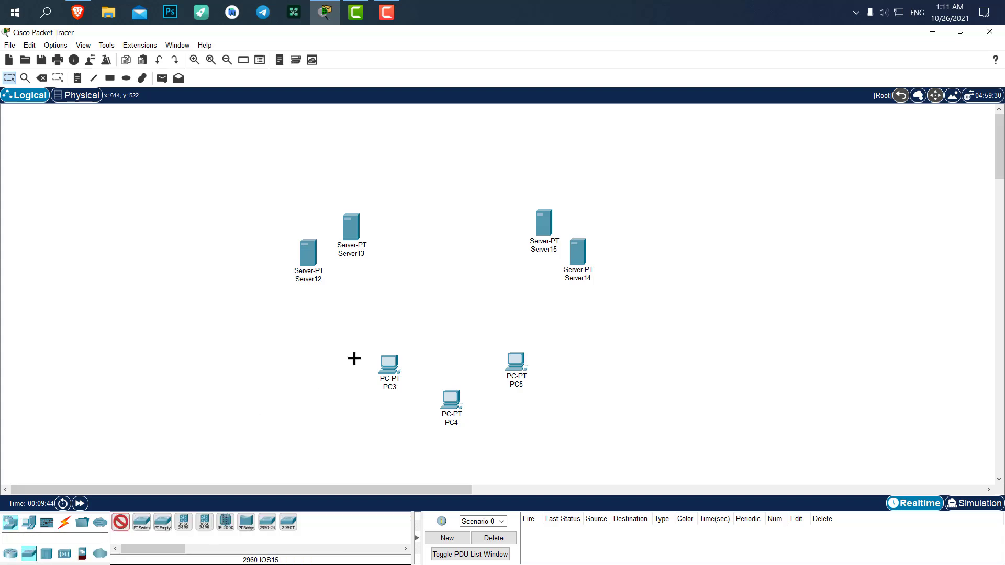
pyautogui.click(450, 300)
# Step: Cable Server12, Server13, Server15 and Server14 to Switch1 with automatic connections
pyautogui.click(64, 522)
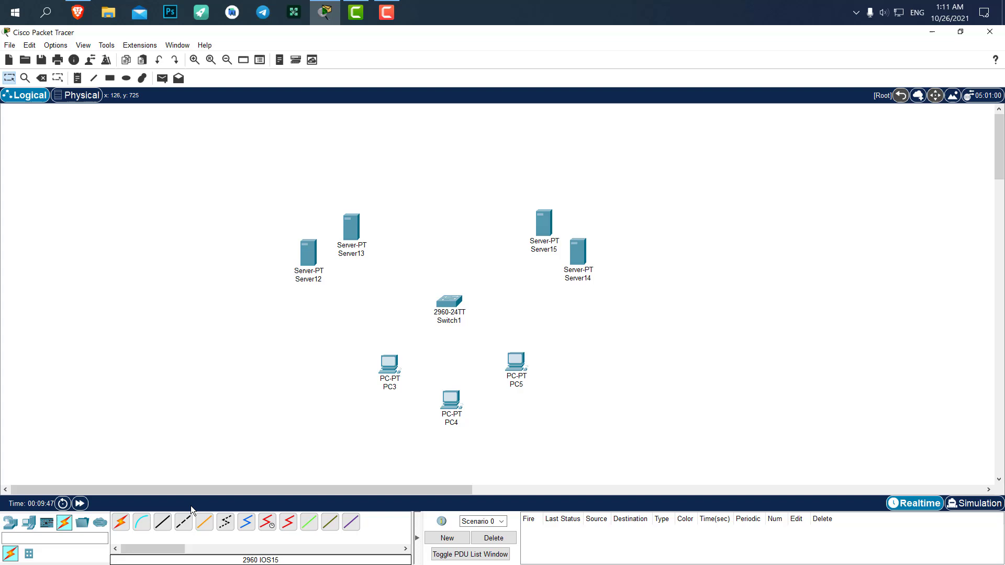
pyautogui.click(308, 262)
pyautogui.click(445, 302)
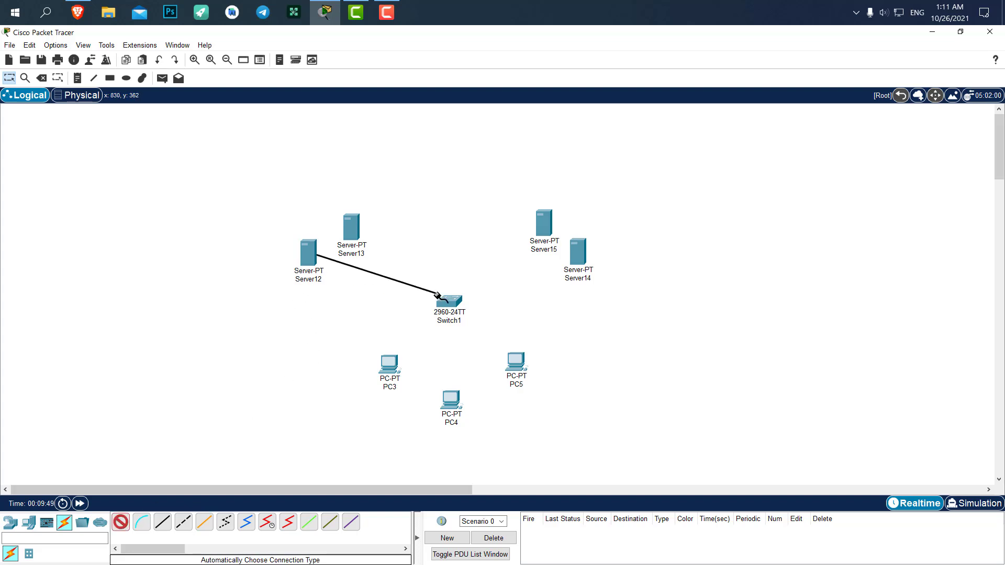
pyautogui.click(120, 522)
pyautogui.click(352, 226)
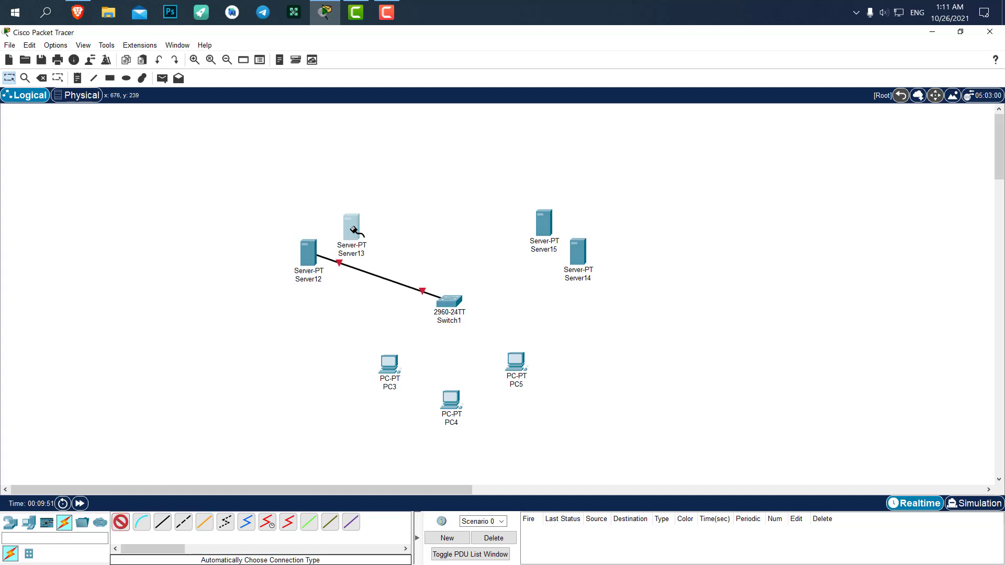
pyautogui.click(446, 301)
pyautogui.click(545, 225)
pyautogui.click(451, 298)
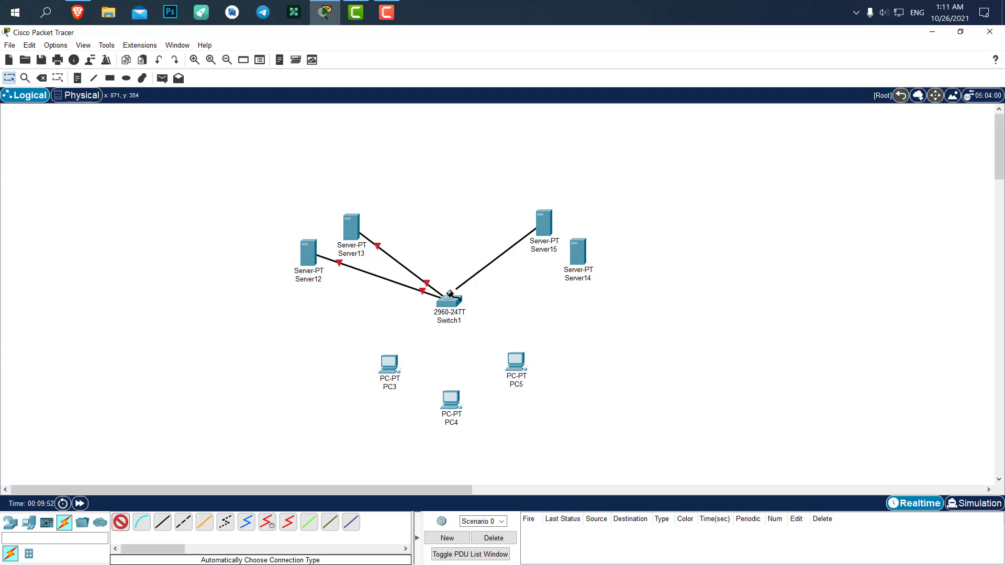
pyautogui.click(575, 253)
pyautogui.click(449, 301)
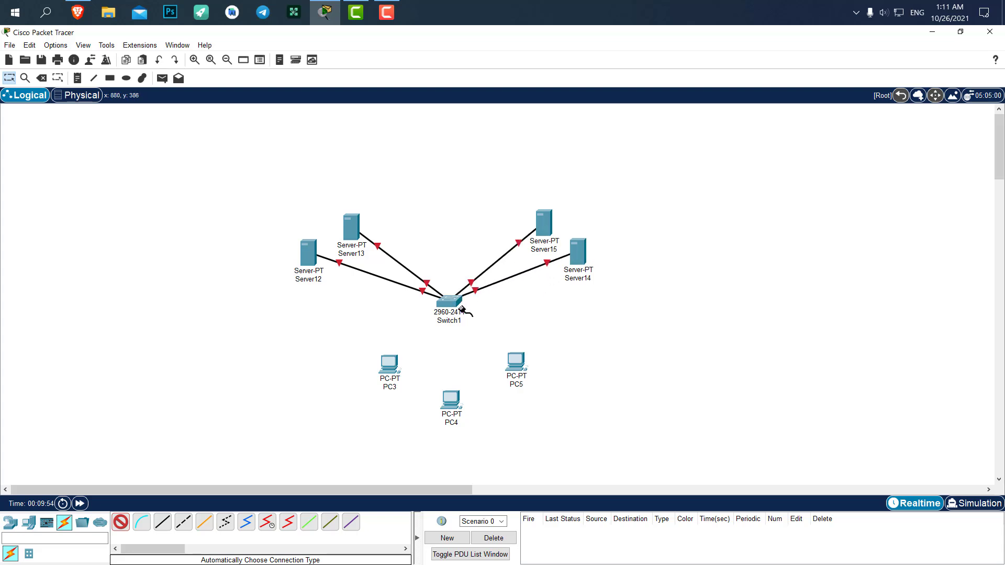
# Step: Cable PC3, PC4 and PC5 to Switch1, then nudge Server13 into place
pyautogui.click(387, 366)
pyautogui.click(447, 301)
pyautogui.click(450, 400)
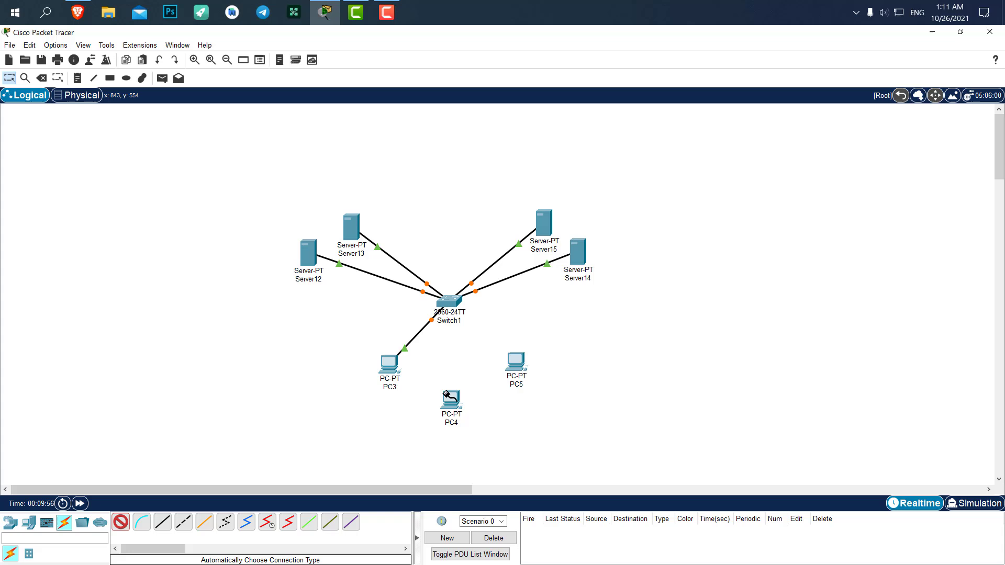
pyautogui.click(449, 302)
pyautogui.click(515, 356)
pyautogui.click(449, 303)
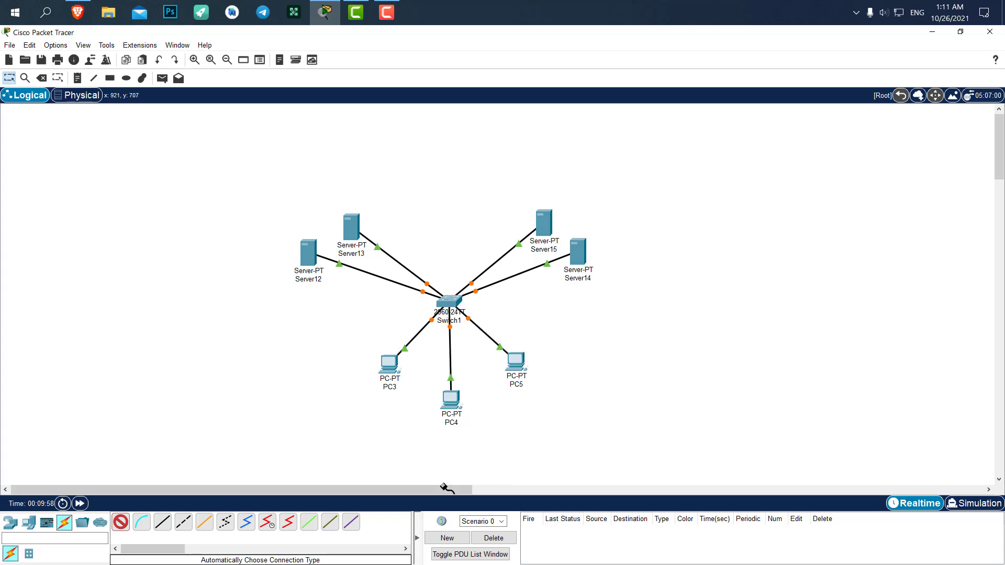
pyautogui.click(121, 521)
pyautogui.moveTo(351, 231); pyautogui.dragTo(353, 227)
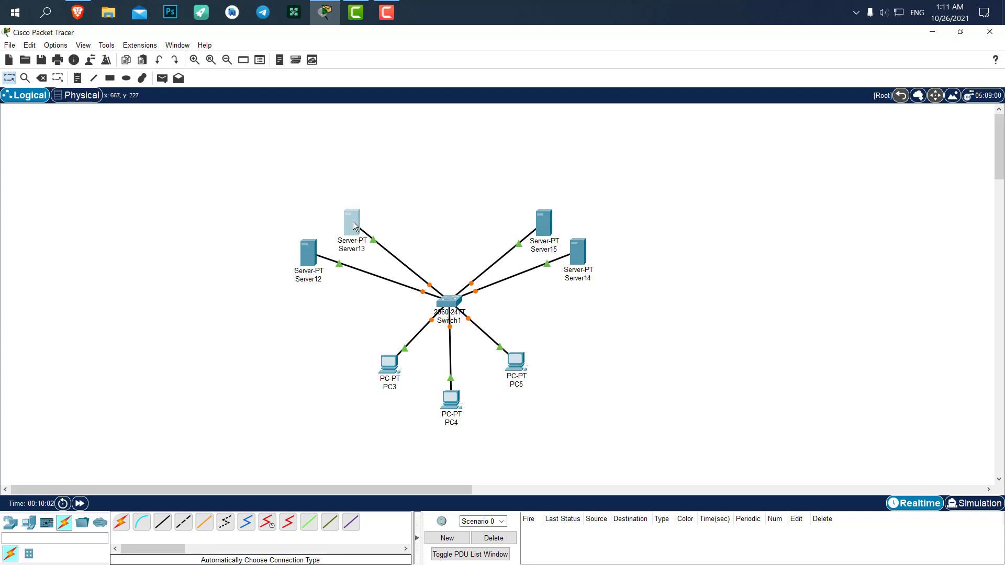
pyautogui.click(408, 203)
pyautogui.moveTo(593, 171); pyautogui.dragTo(513, 299)
pyautogui.click(604, 174)
pyautogui.moveTo(381, 197); pyautogui.dragTo(339, 243)
pyautogui.moveTo(284, 305); pyautogui.dragTo(324, 222)
# Step: Add a note with 'google.com' and '192.168.1.1' on separate lines and move it above Server13
pyautogui.click(78, 78)
pyautogui.click(687, 182)
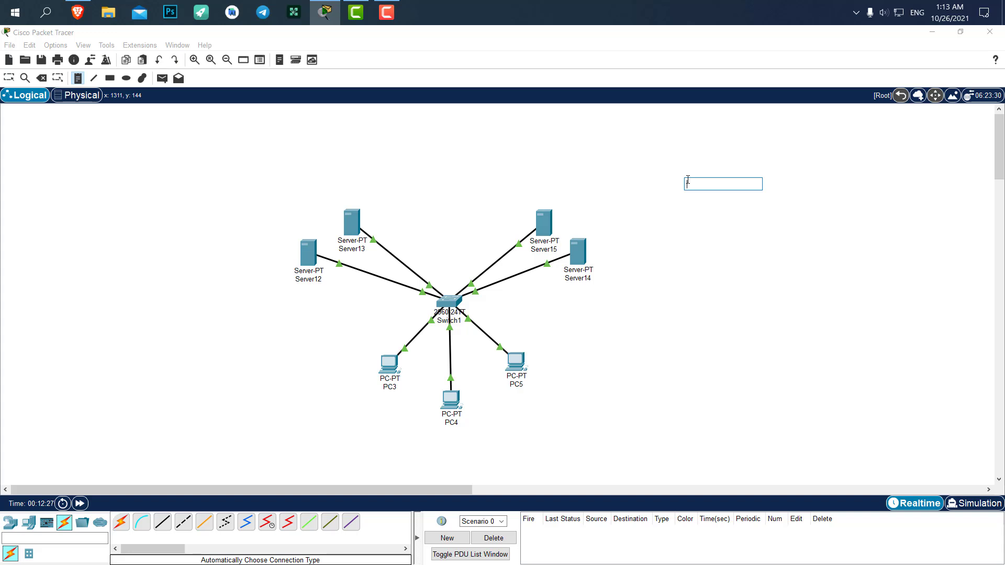
pyautogui.write('google.com/192.168.1.')
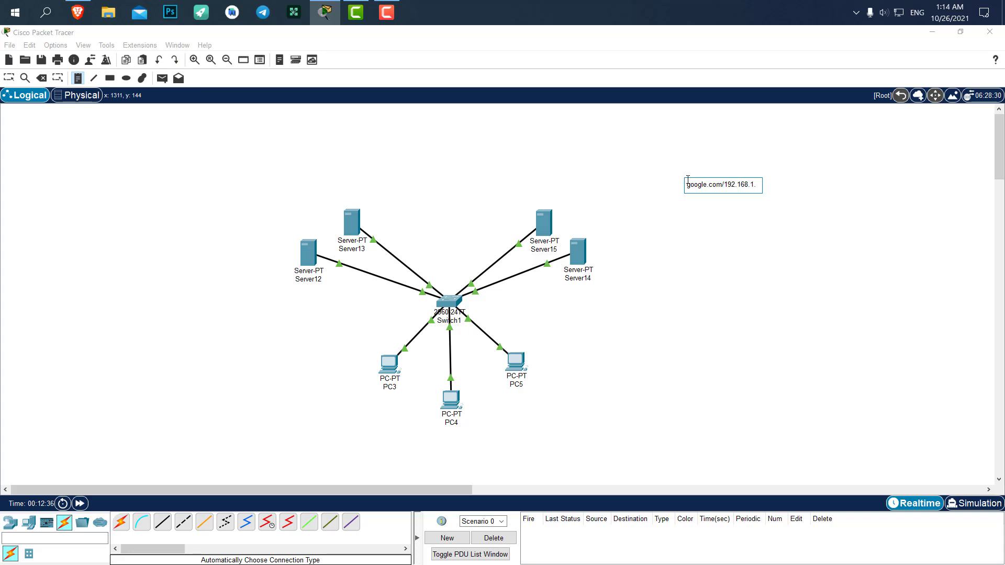
pyautogui.write('1')
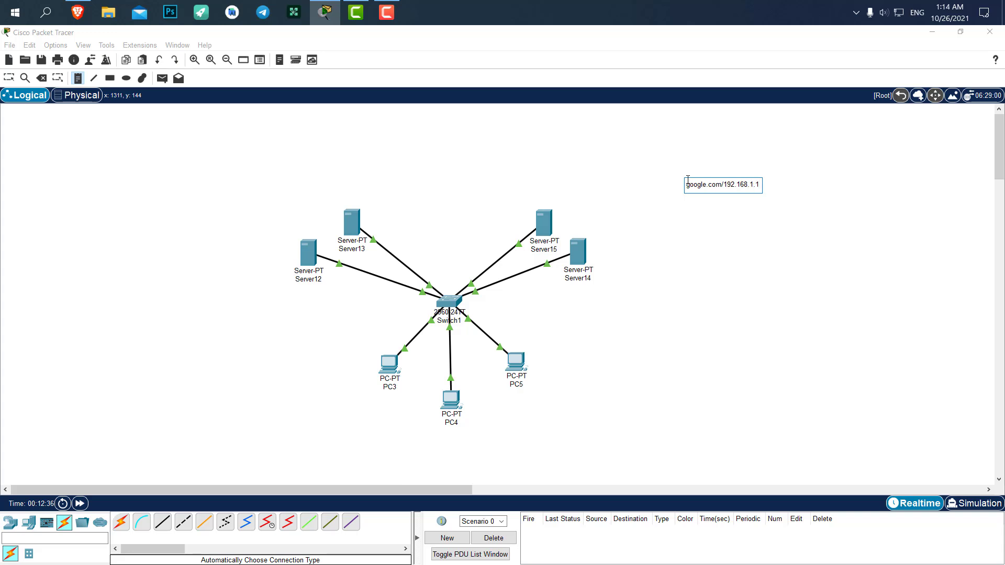
pyautogui.moveTo(723, 184); pyautogui.dragTo(727, 184)
pyautogui.click(722, 184)
pyautogui.press('Return')
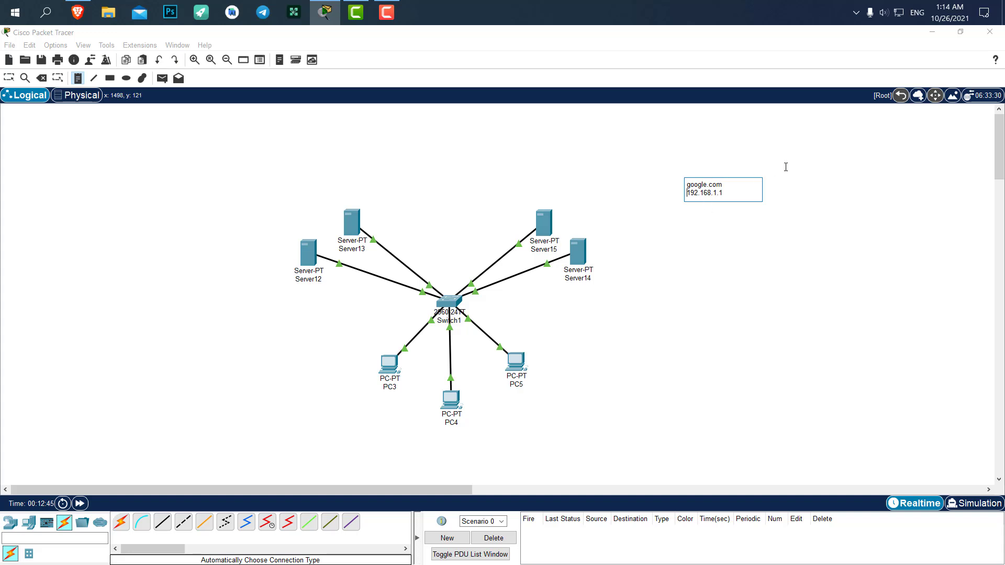
pyautogui.click(785, 167)
pyautogui.click(728, 183)
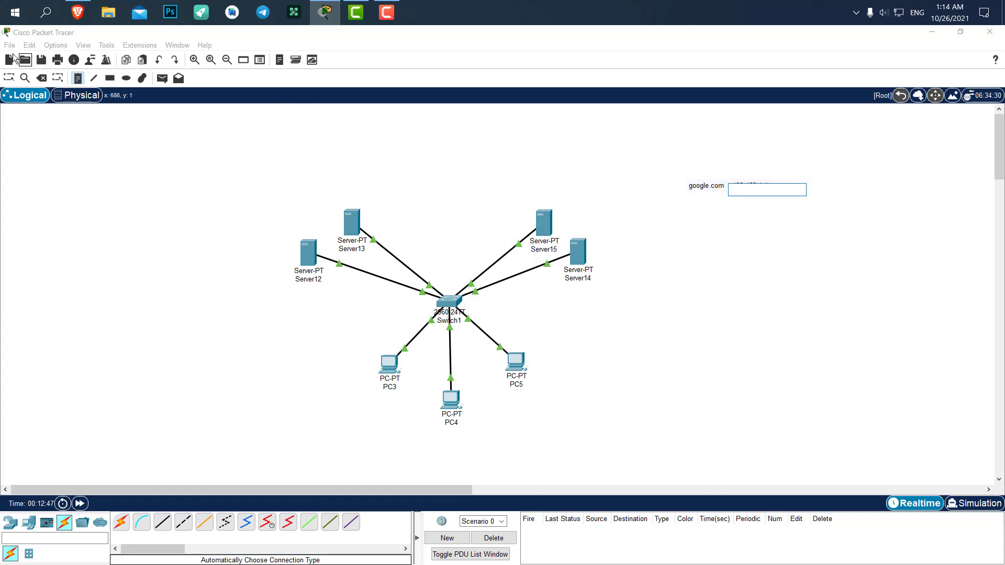
pyautogui.click(9, 78)
pyautogui.moveTo(729, 187); pyautogui.dragTo(63, 128)
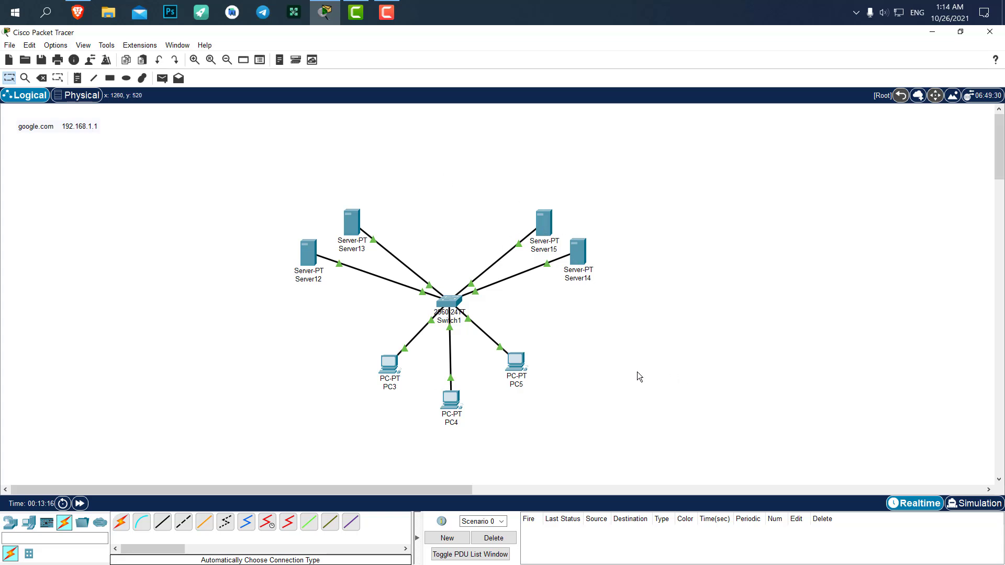
# Step: Change the display names of Server12 to DHCP and Server13 to DNS
pyautogui.click(308, 252)
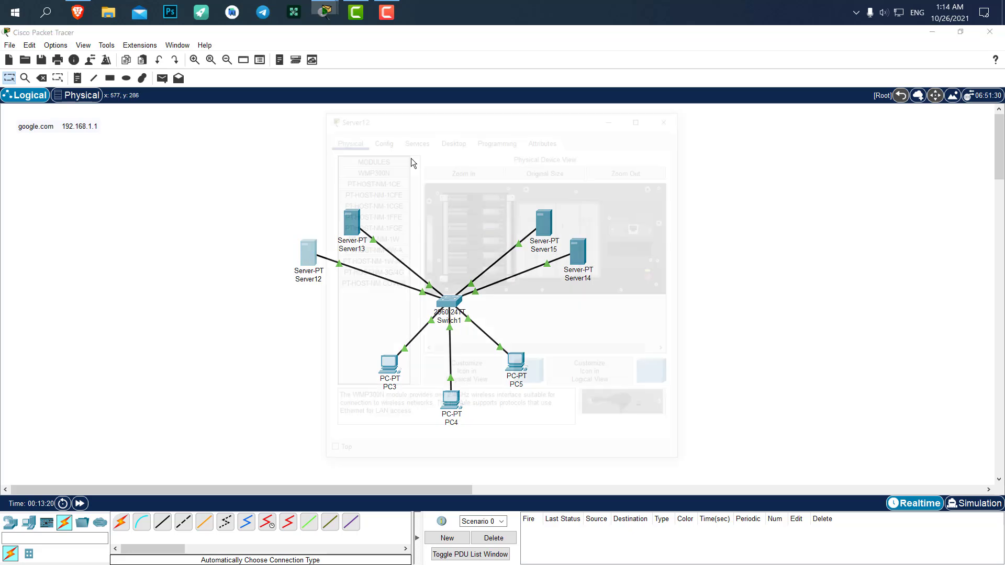
pyautogui.click(379, 138)
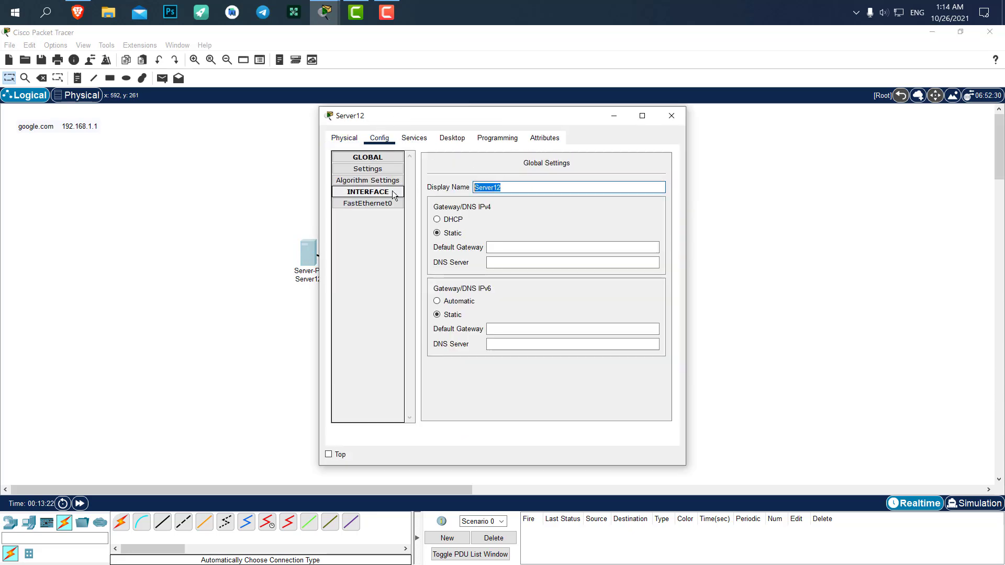
pyautogui.write('DHCP')
pyautogui.click(671, 116)
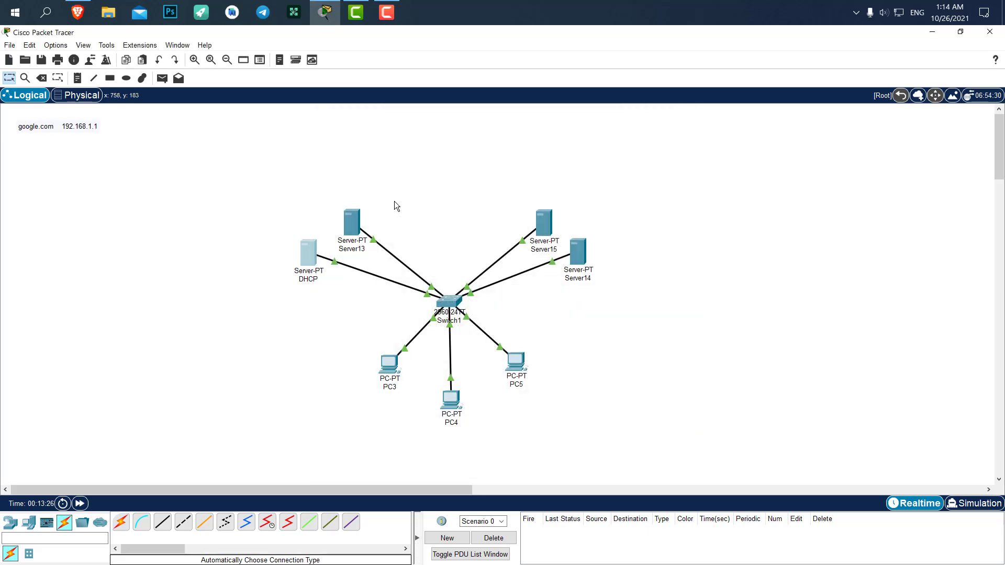
pyautogui.click(364, 221)
pyautogui.click(380, 137)
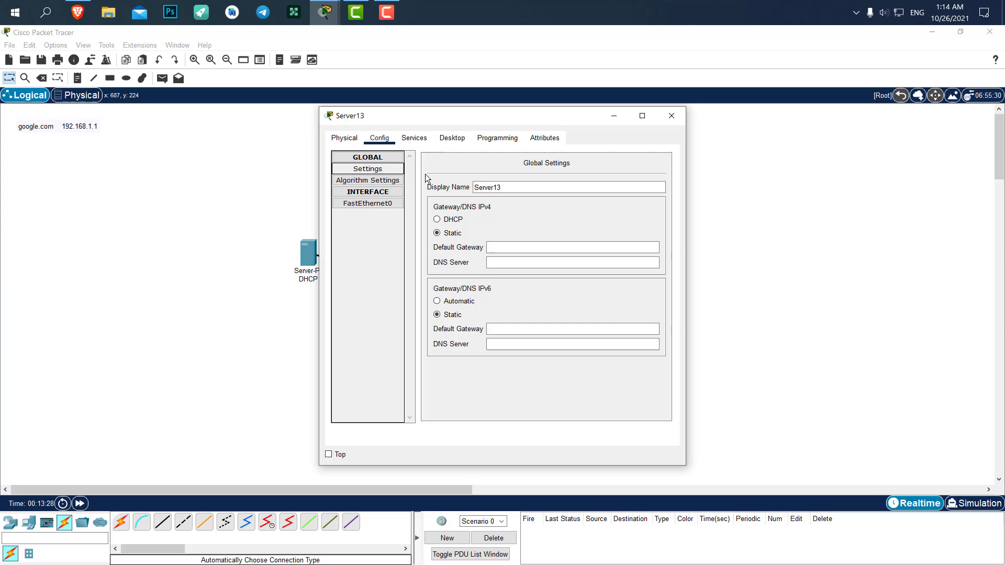
pyautogui.click(504, 187)
pyautogui.doubleClick(504, 187)
pyautogui.write('DNS')
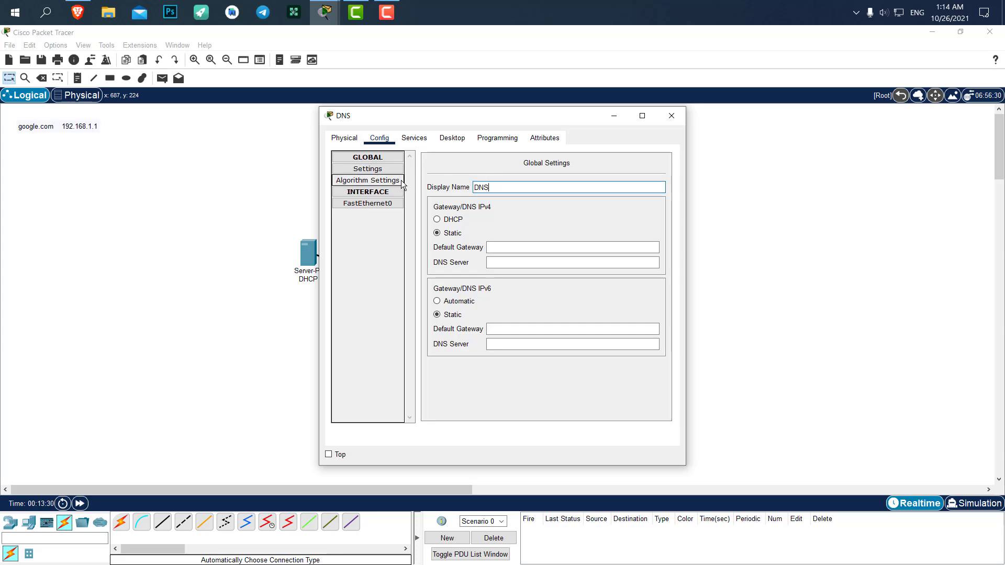
pyautogui.click(671, 115)
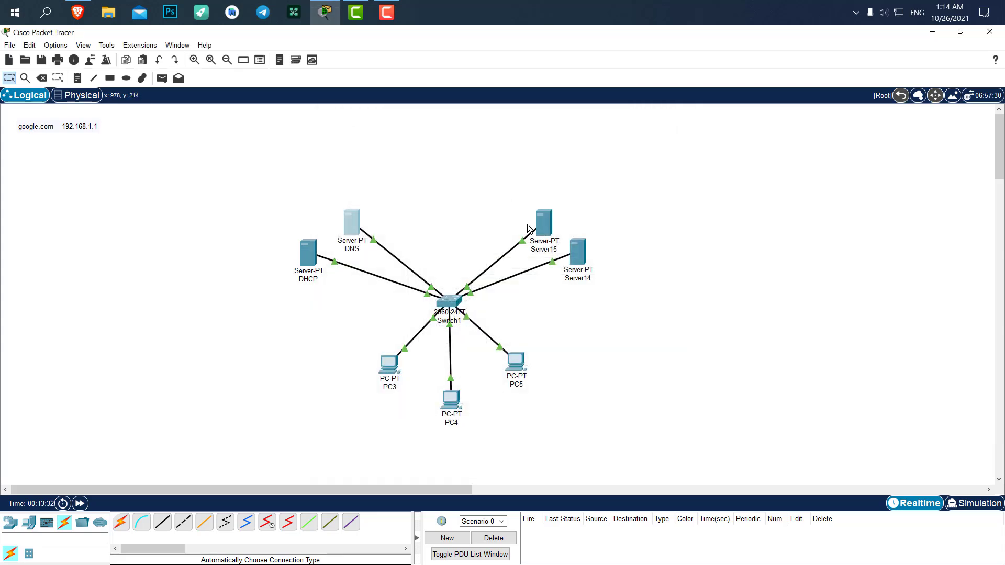
# Step: Change the display names of Server15 to Google and Server14 to Yahoo
pyautogui.click(544, 227)
pyautogui.click(380, 137)
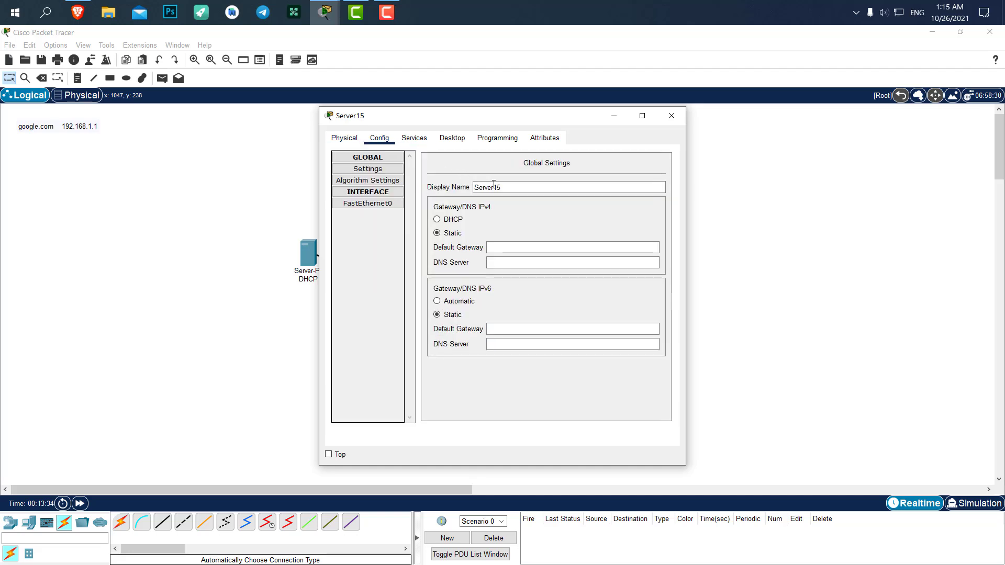
pyautogui.write('Goo')
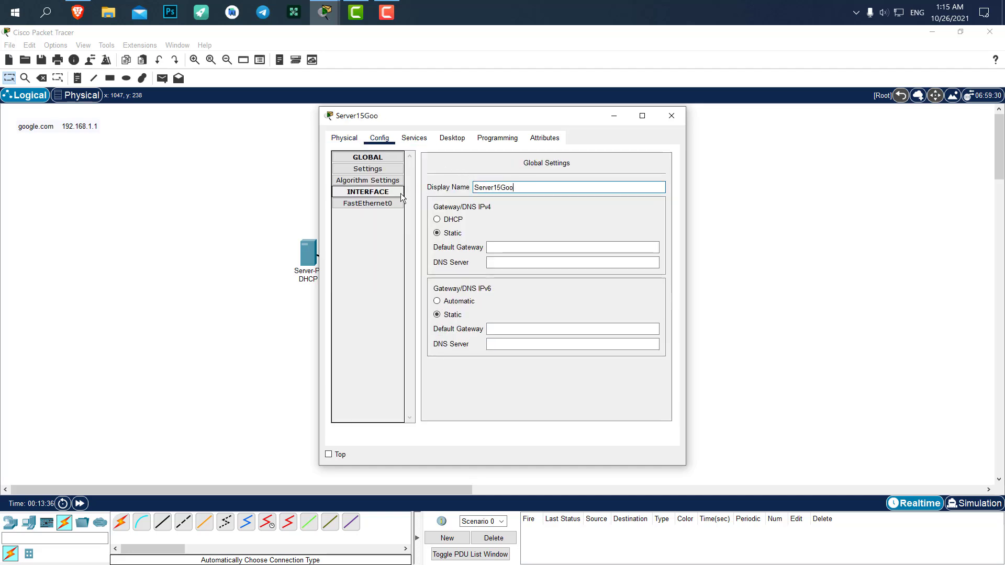
pyautogui.press('BackSpace')
pyautogui.press('BackSpace')
pyautogui.press('BackSpace')
pyautogui.press('BackSpace')
pyautogui.press('BackSpace')
pyautogui.press('BackSpace')
pyautogui.press('BackSpace')
pyautogui.press('BackSpace')
pyautogui.press('BackSpace')
pyautogui.press('BackSpace')
pyautogui.press('BackSpace')
pyautogui.write('Gool')
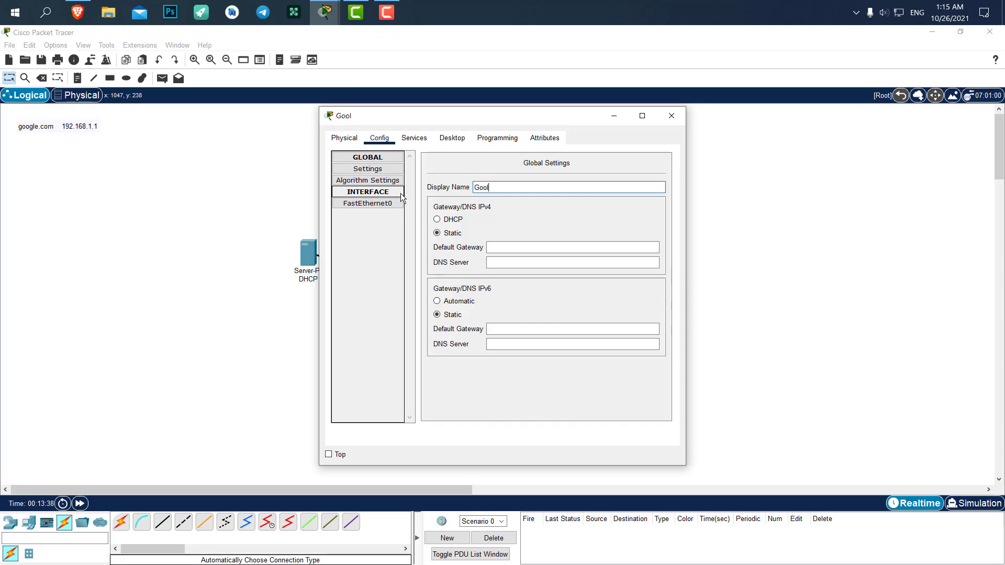
pyautogui.press('BackSpace')
pyautogui.write('gle')
pyautogui.click(671, 115)
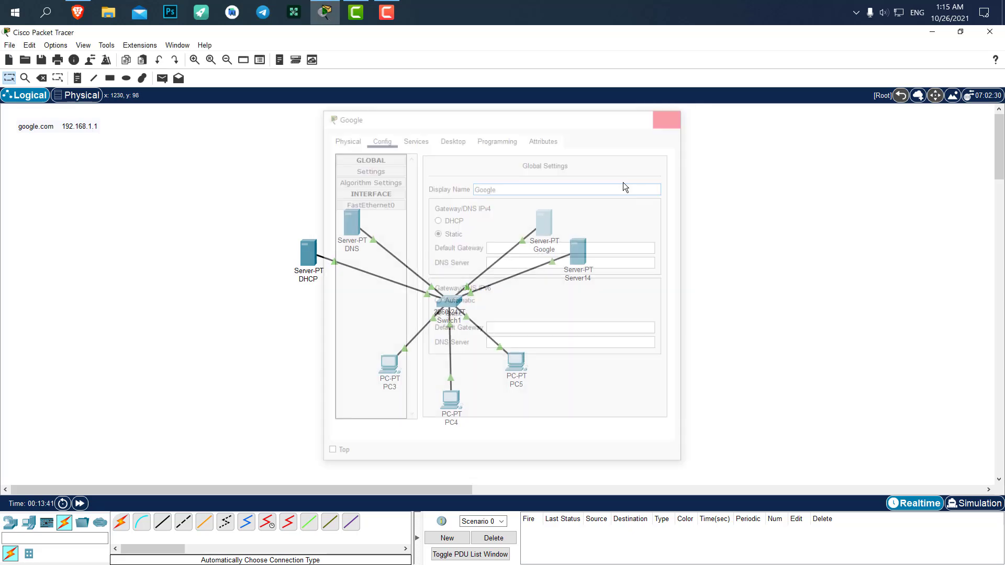
pyautogui.click(580, 257)
pyautogui.click(379, 137)
pyautogui.doubleClick(486, 187)
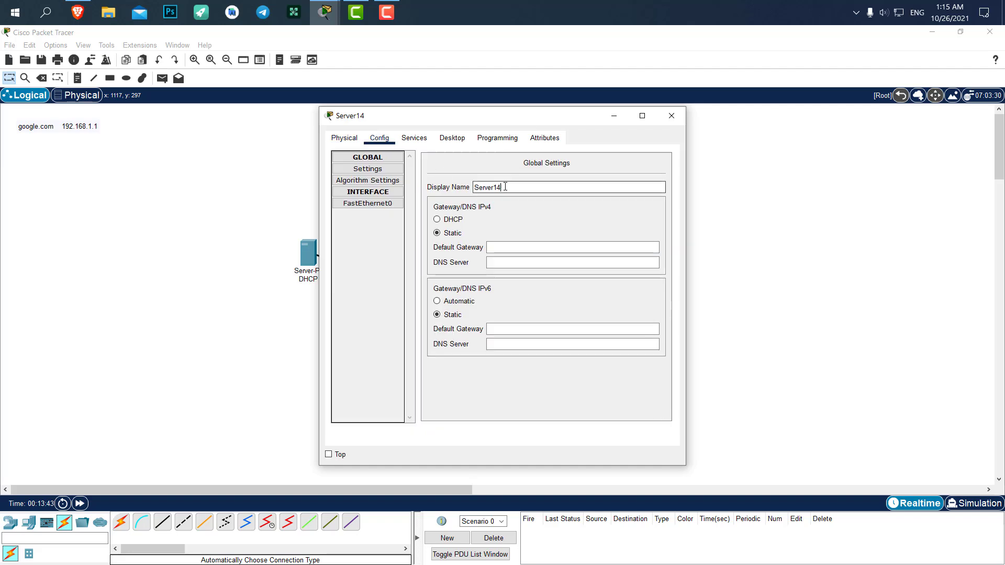
pyautogui.write('Yahoo')
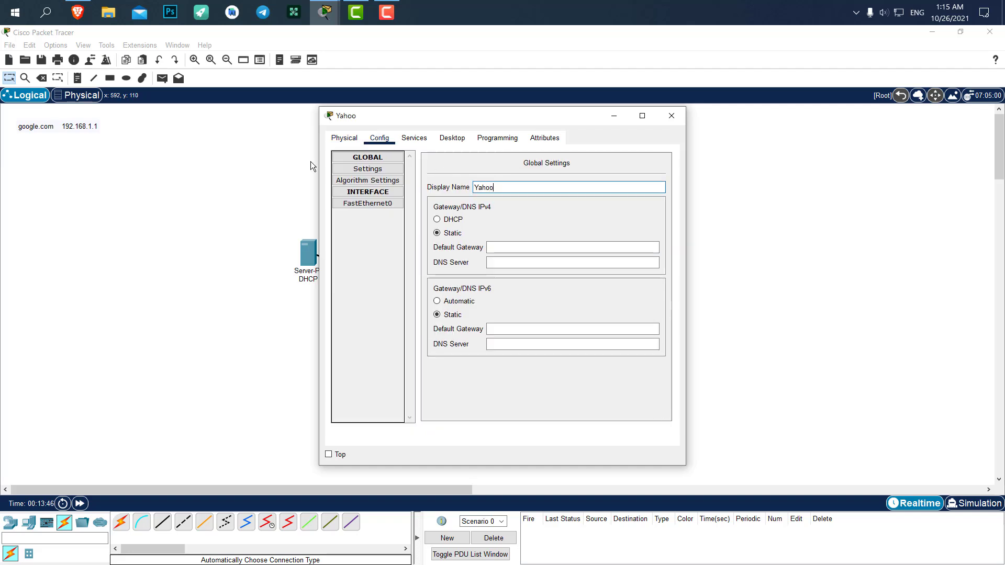
pyautogui.click(671, 116)
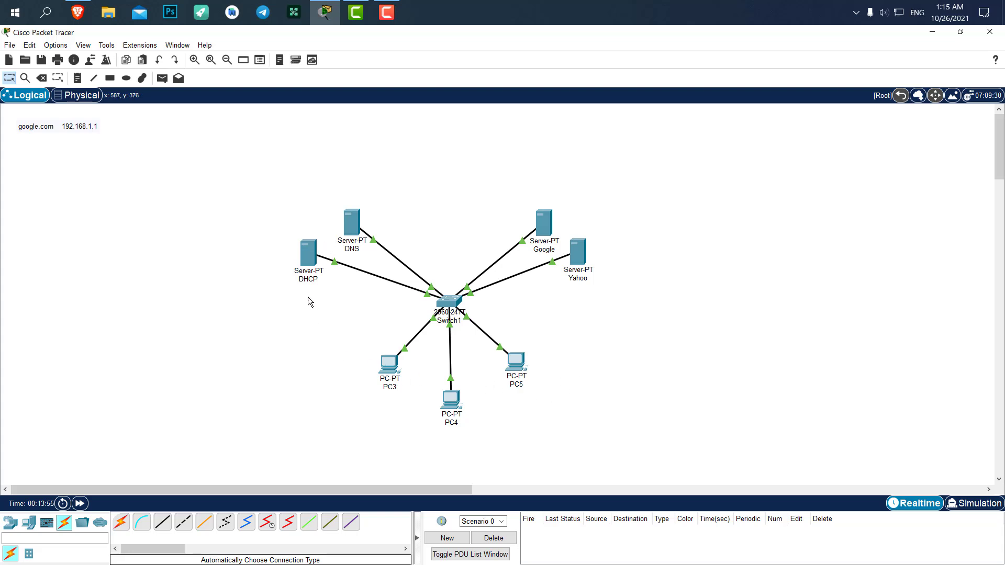
# Step: Bring up the Google server's Config window on its Global Settings page
pyautogui.moveTo(316, 283)
# Step: Set the Google server's static IPv4 address to 192.168.1.1 with mask 255.255.255.0, copying the address
pyautogui.click(540, 219)
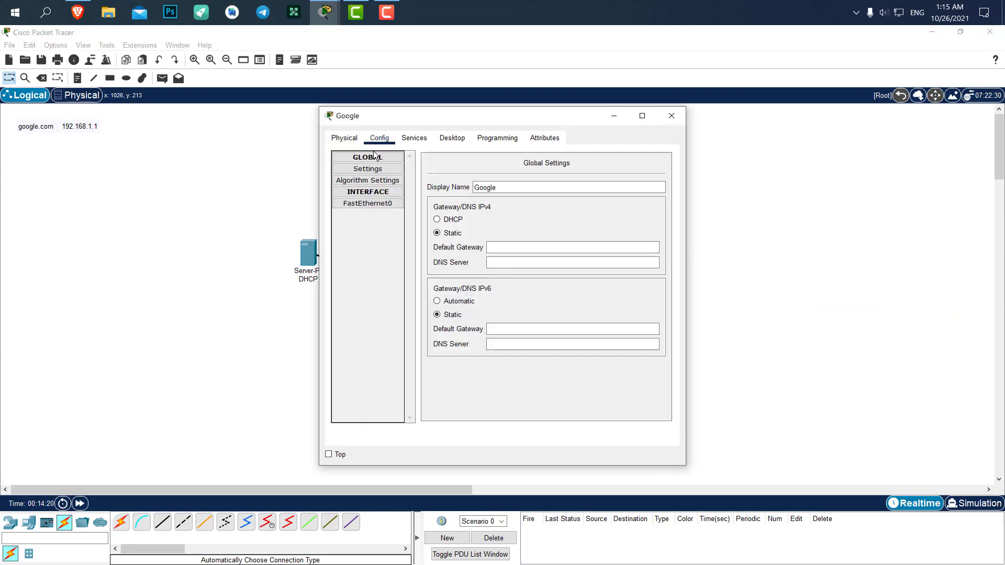
pyautogui.click(414, 138)
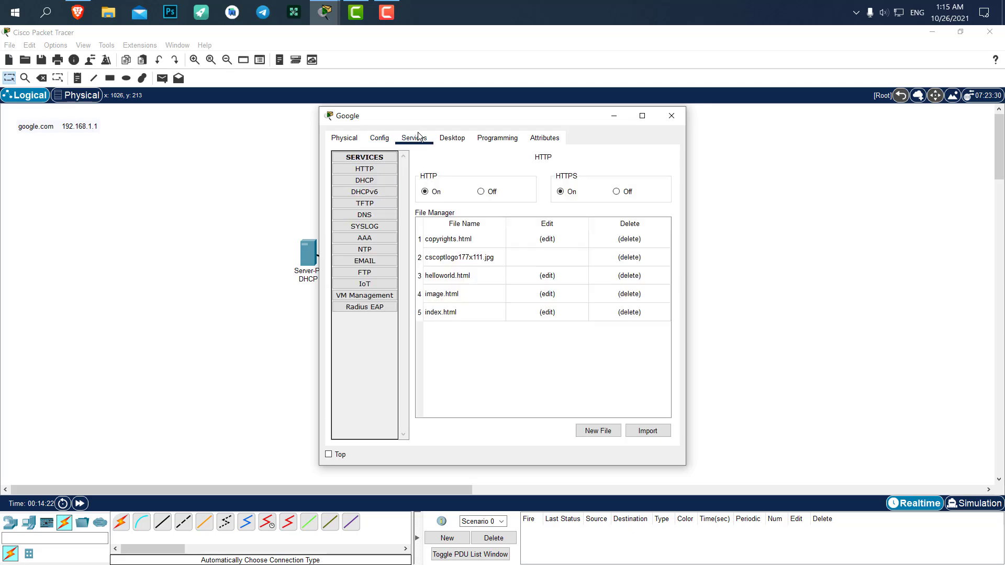
pyautogui.click(450, 138)
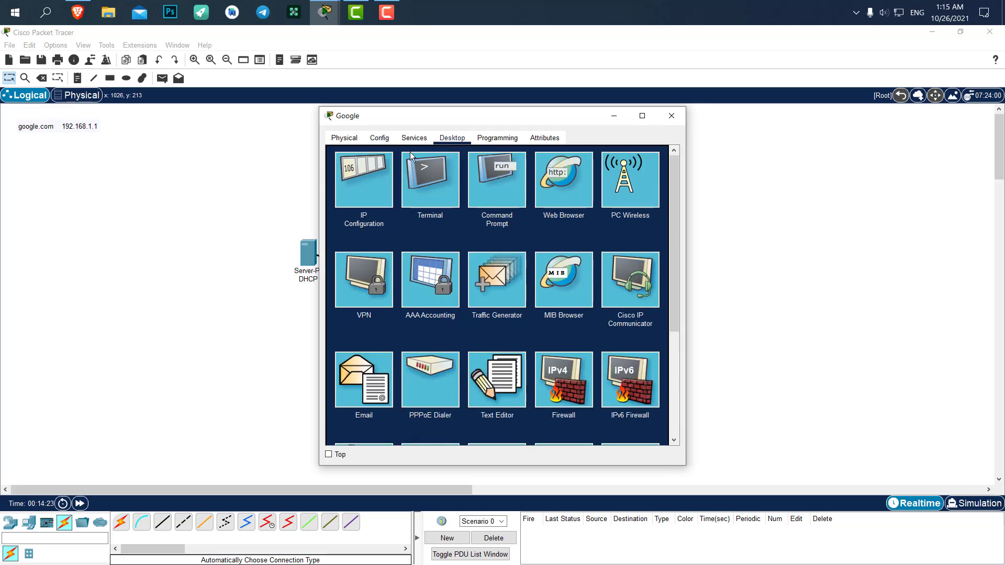
pyautogui.click(368, 177)
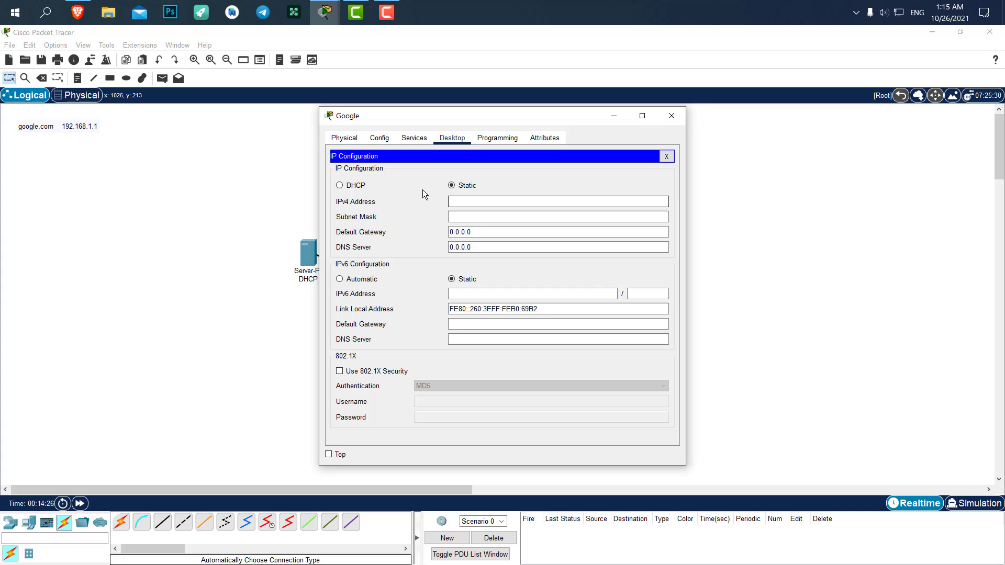
pyautogui.click(463, 197)
pyautogui.write('192.168.1.1')
pyautogui.press('Tab')
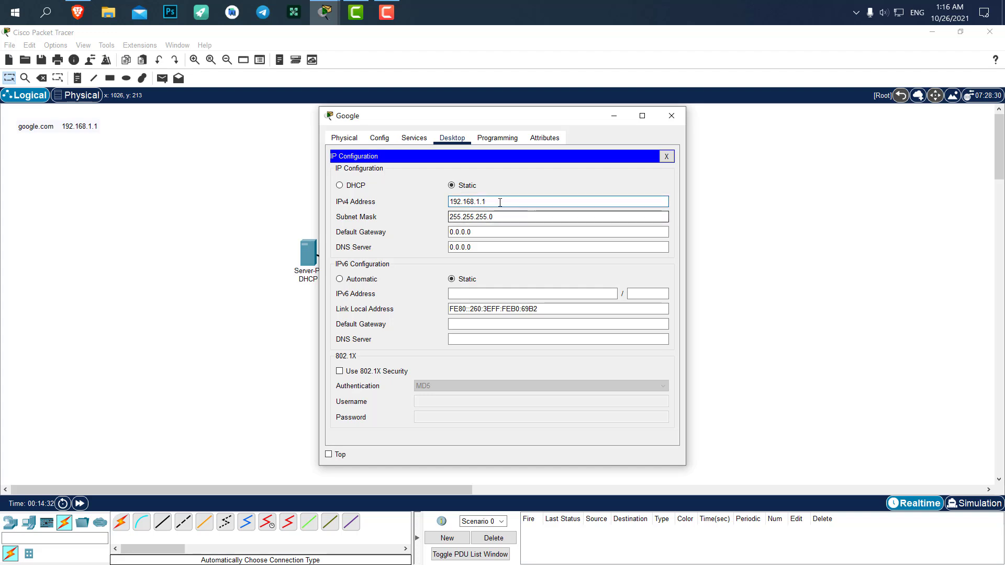
pyautogui.click(493, 201)
pyautogui.doubleClick(493, 201)
pyautogui.hotkey('ctrl', 'c')
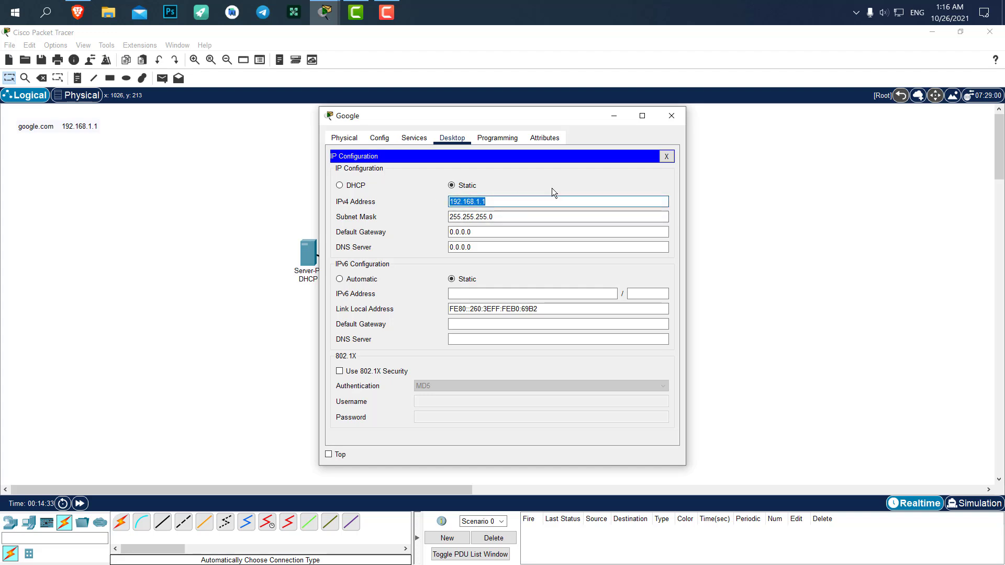
pyautogui.click(671, 115)
# Step: Set the Yahoo server's IPv4 address to 192.168.1.2 by pasting and editing the copied address
pyautogui.click(544, 224)
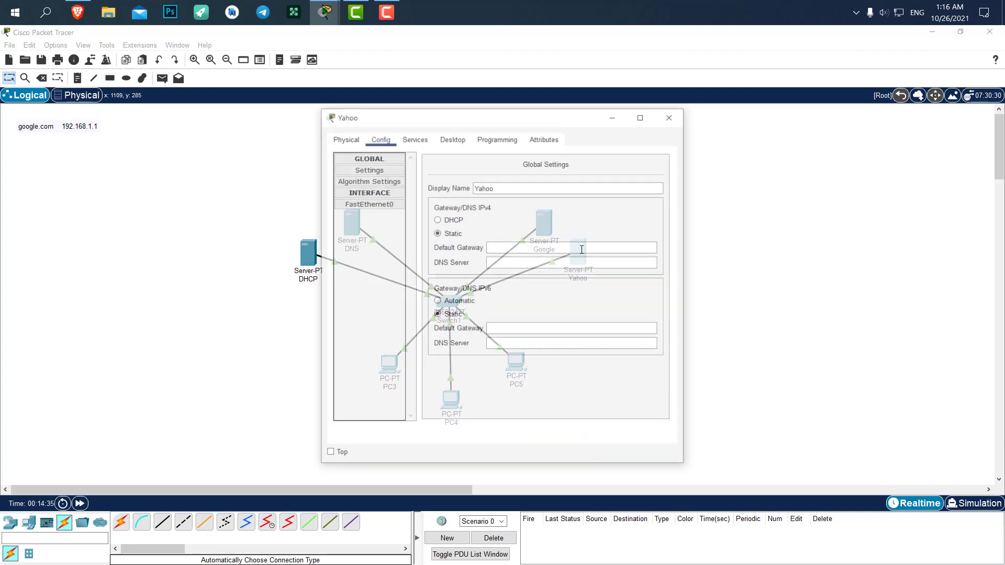
pyautogui.click(413, 136)
pyautogui.click(460, 137)
pyautogui.click(365, 180)
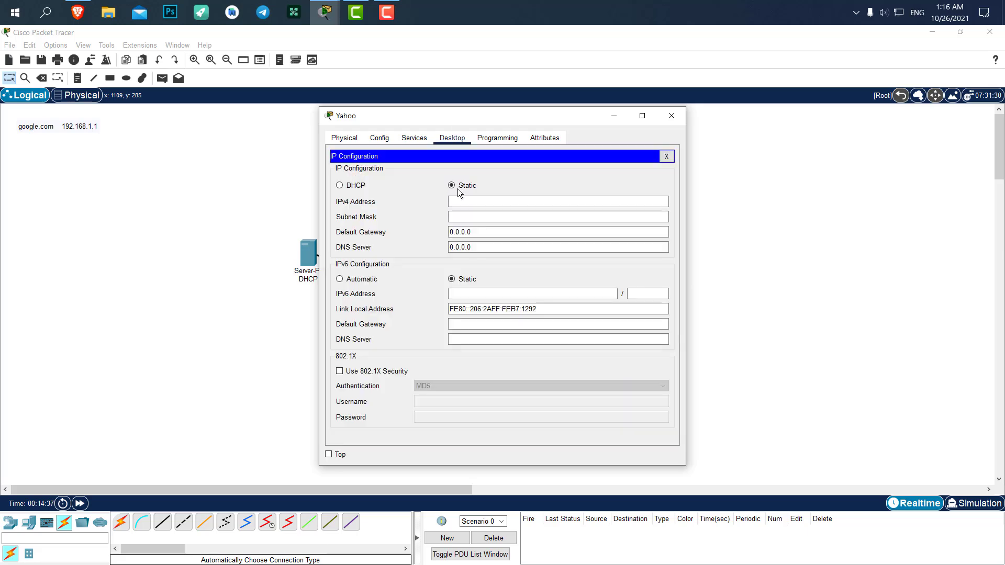
pyautogui.click(499, 199)
pyautogui.hotkey('ctrl', 'v')
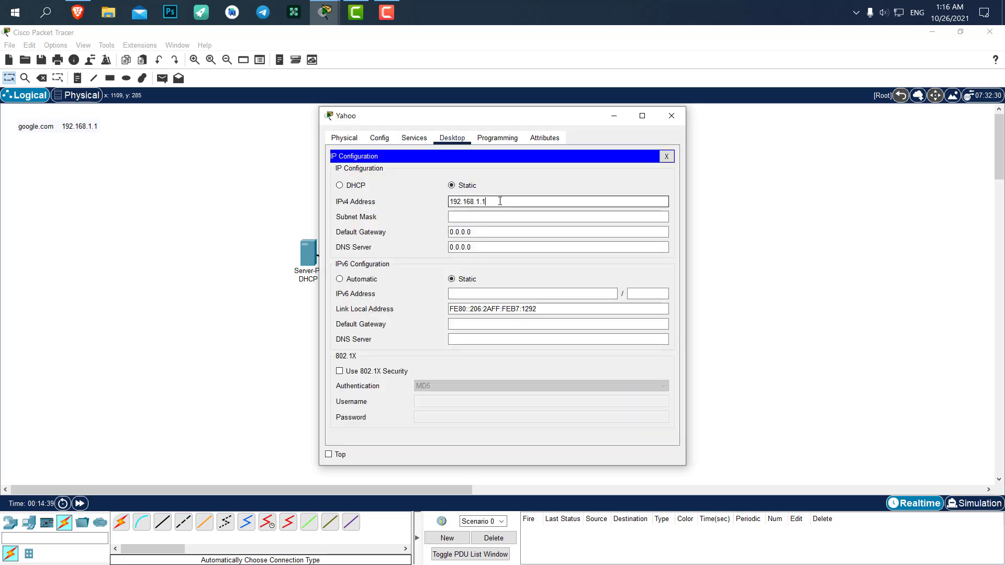
pyautogui.write('2')
# Step: Give the DHCP server static IPv4 address 192.168.1.3 with mask 255.255.255.0
pyautogui.click(671, 116)
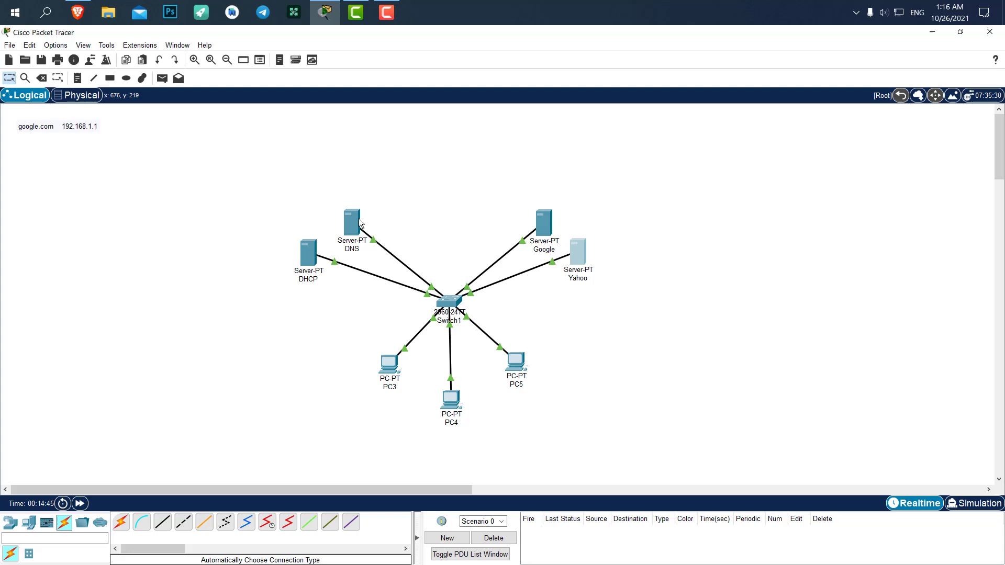
pyautogui.moveTo(354, 223)
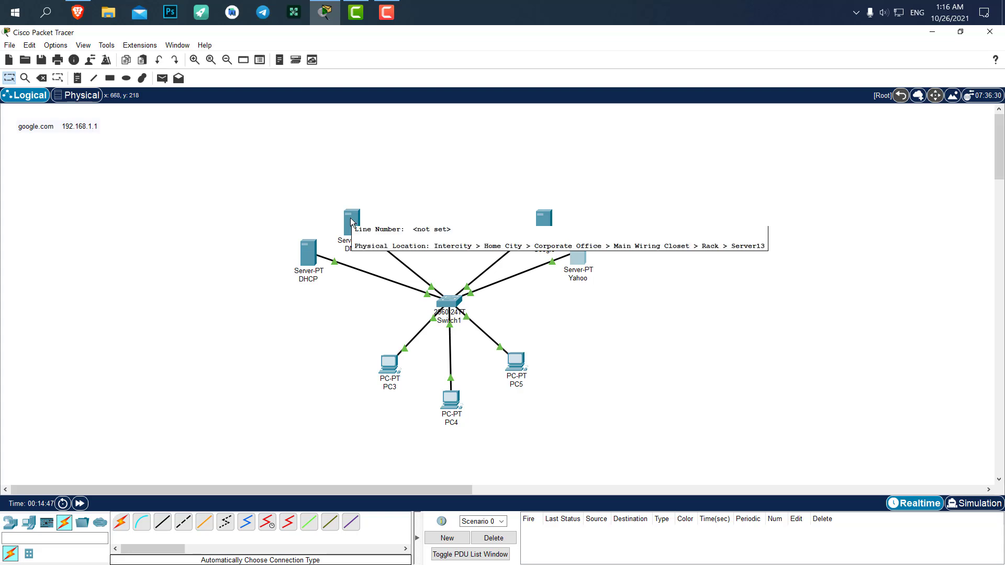
pyautogui.click(310, 248)
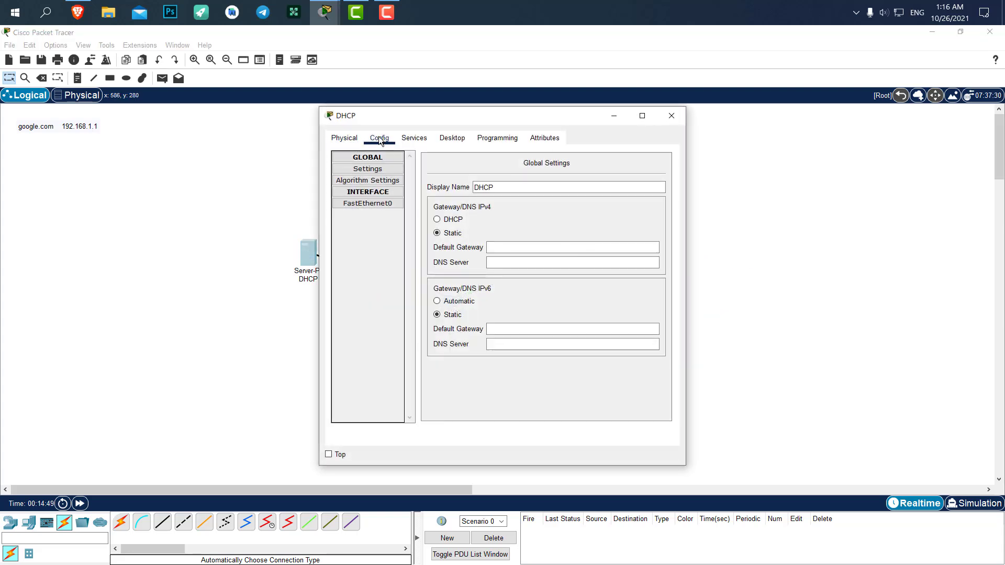
pyautogui.click(415, 138)
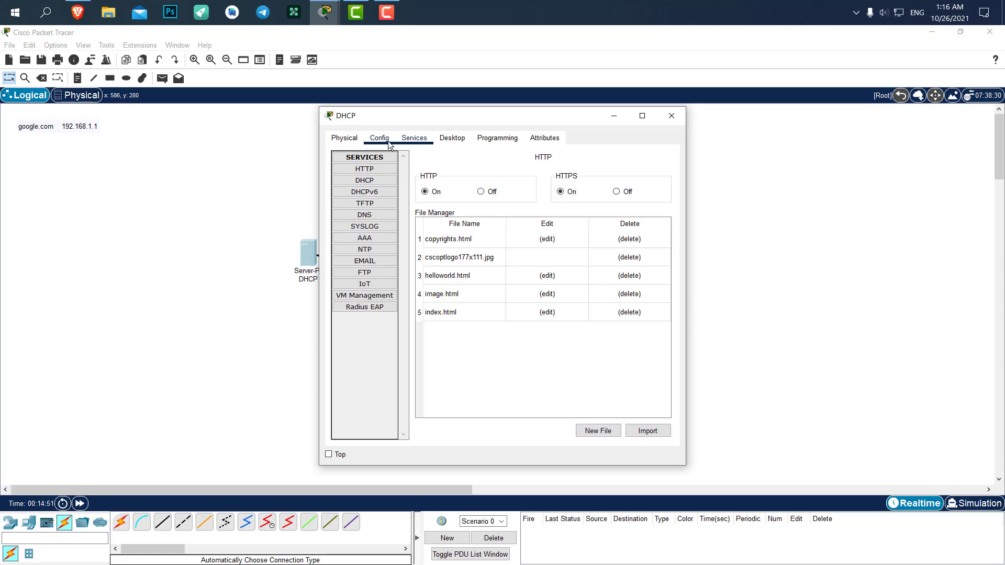
pyautogui.click(379, 138)
pyautogui.click(452, 138)
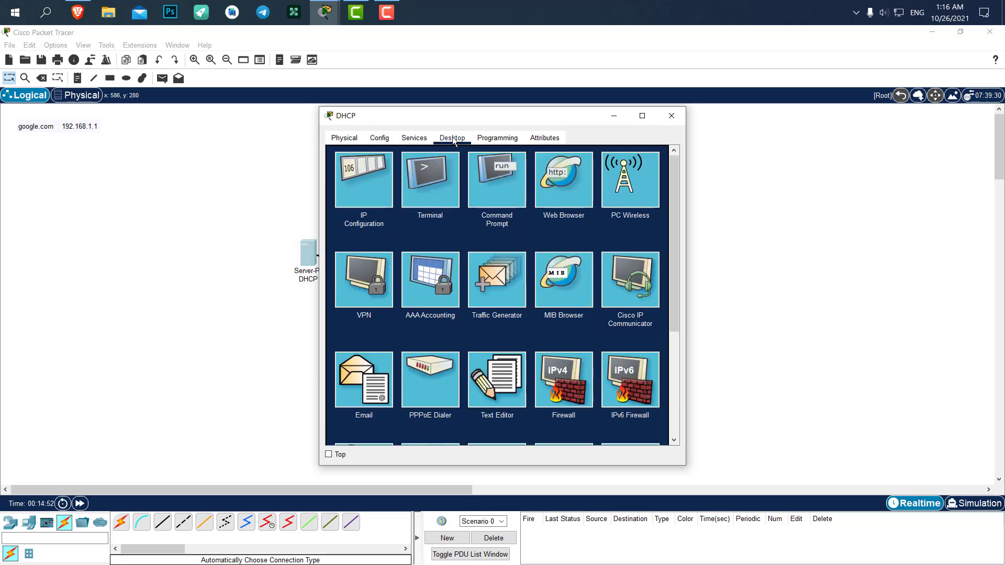
pyautogui.click(348, 172)
pyautogui.click(486, 202)
pyautogui.write('192.168.1.1')
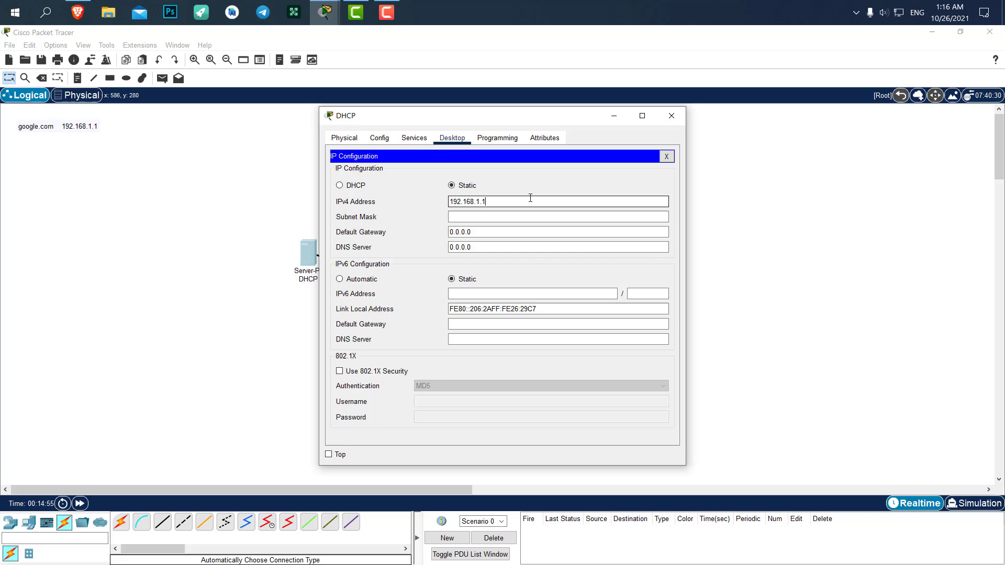
pyautogui.press('Tab')
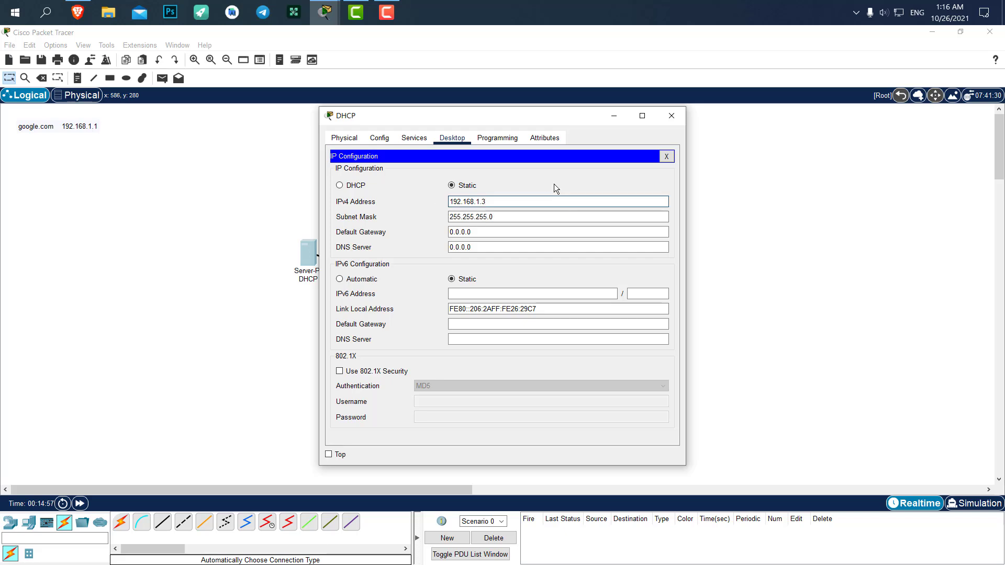
pyautogui.click(670, 116)
# Step: Set the DNS server's static IPv4 address to 192.168.1.4
pyautogui.click(362, 220)
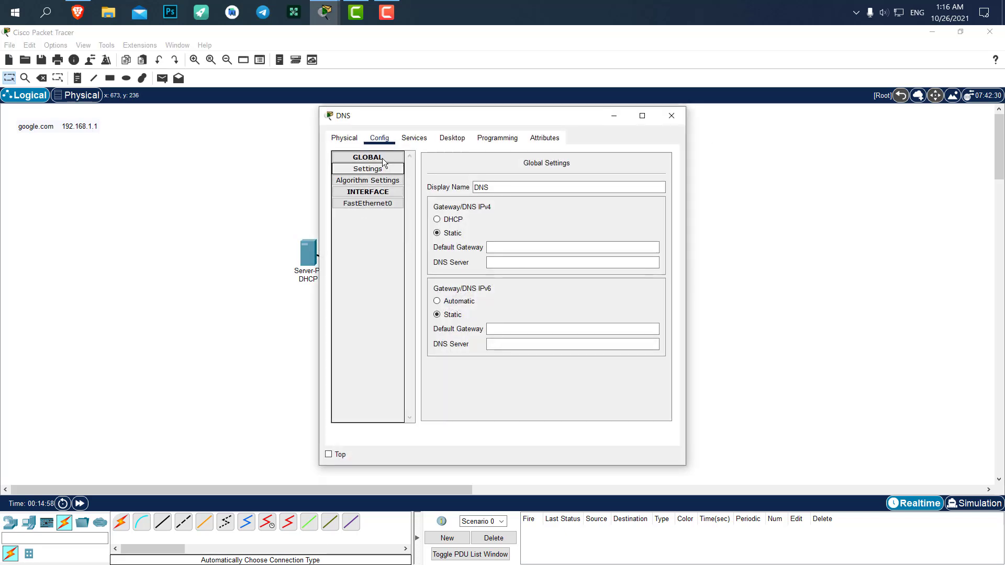
pyautogui.click(452, 138)
pyautogui.click(363, 176)
pyautogui.click(532, 201)
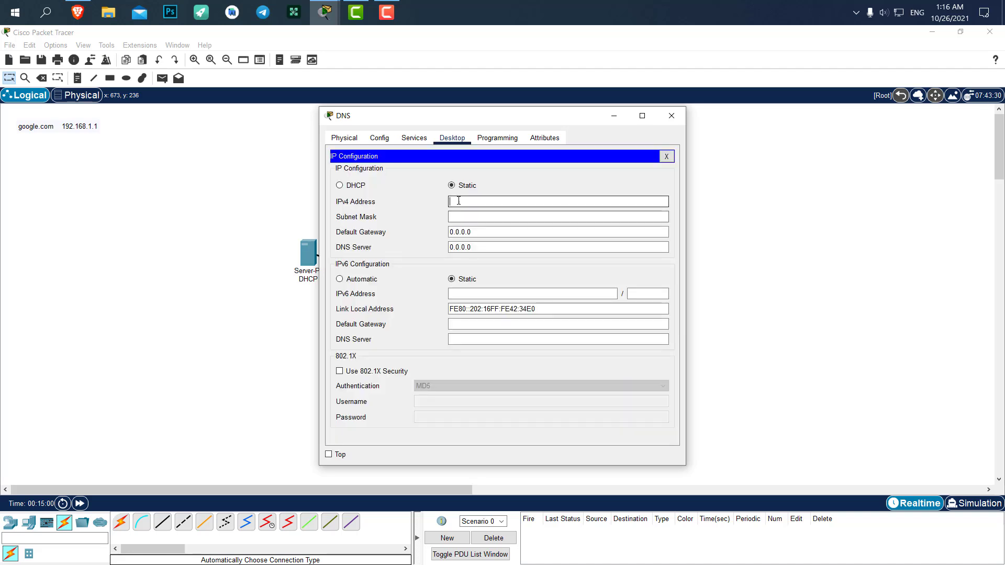
pyautogui.write('192.168.1.14')
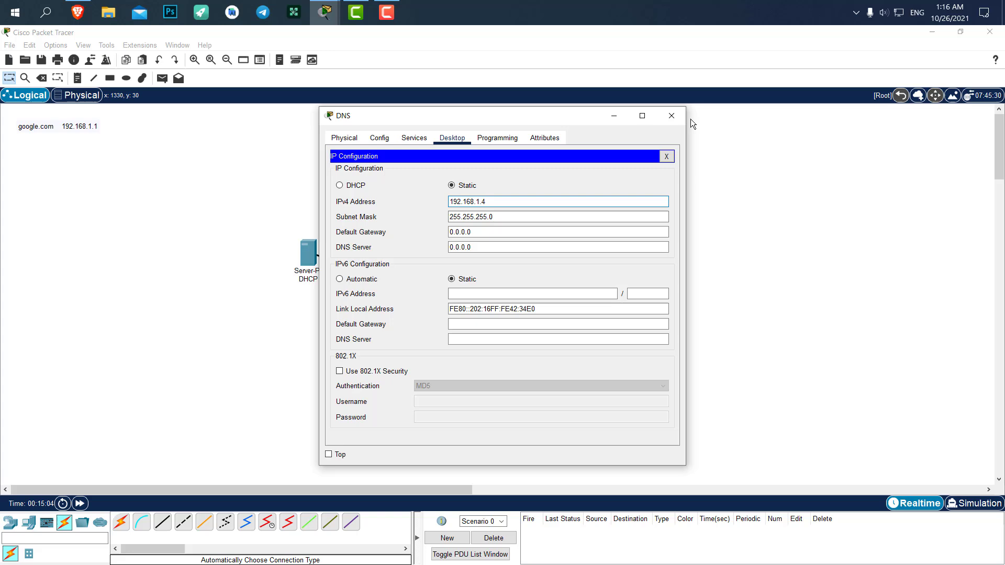
pyautogui.click(672, 117)
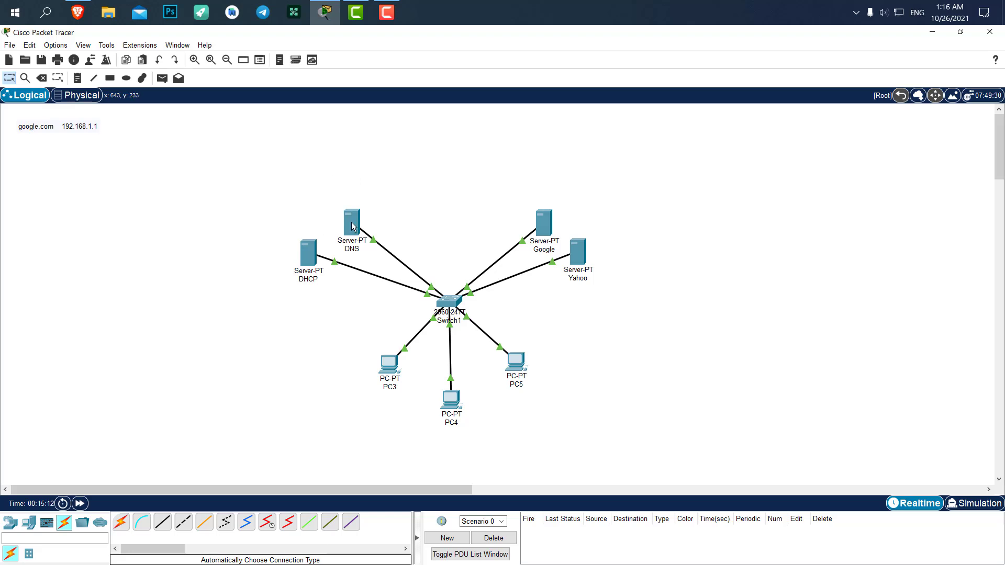
# Step: On the DHCP server's Services, switch off HTTP, TFTP and Syslog
pyautogui.click(308, 252)
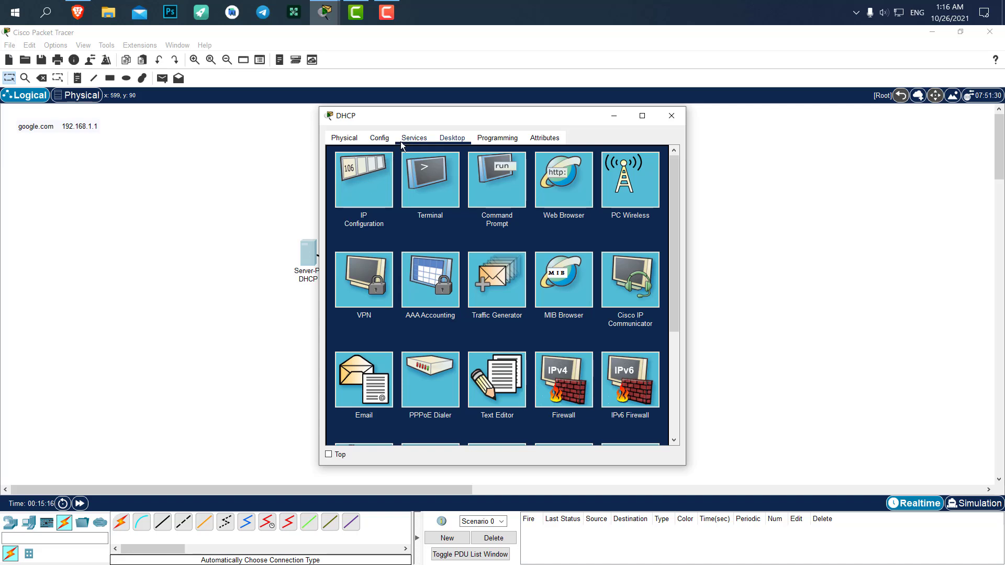
pyautogui.click(413, 139)
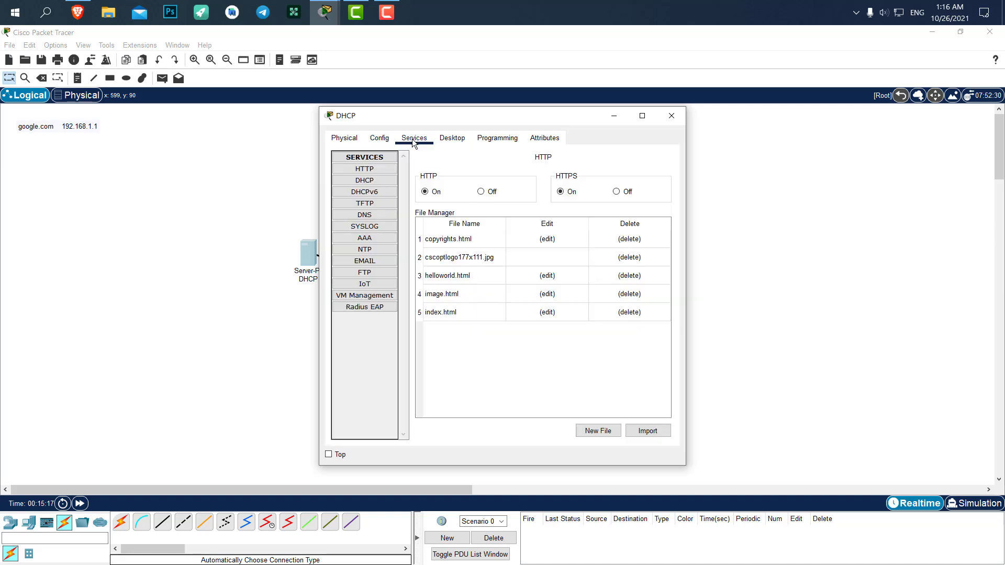
pyautogui.moveTo(397, 117); pyautogui.dragTo(674, 113)
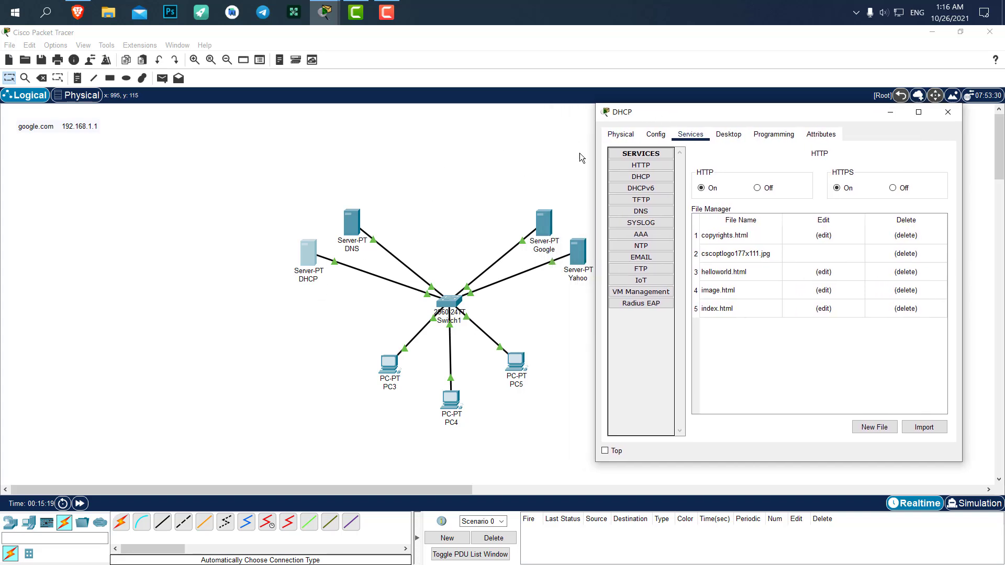
pyautogui.click(651, 167)
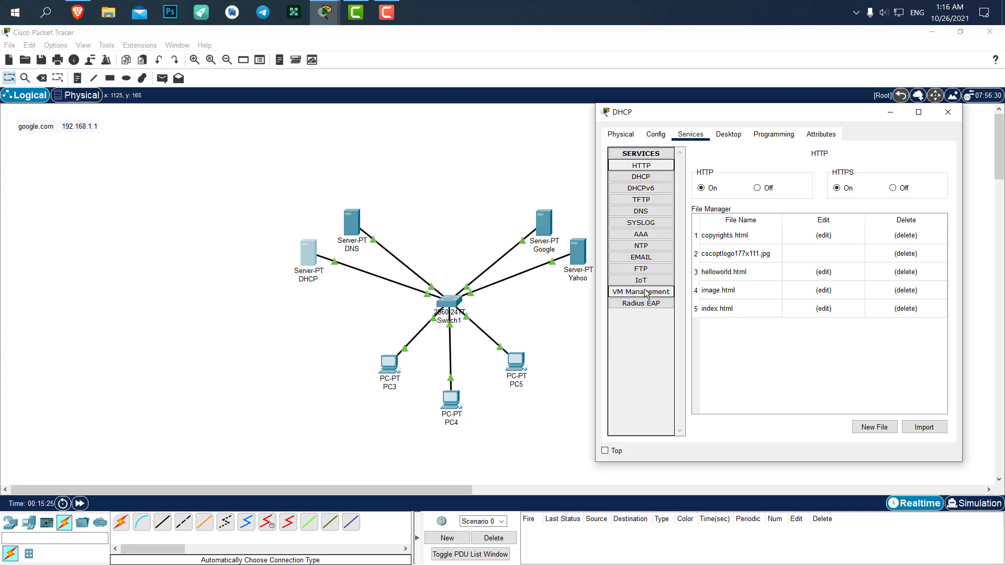
pyautogui.click(756, 188)
pyautogui.click(657, 190)
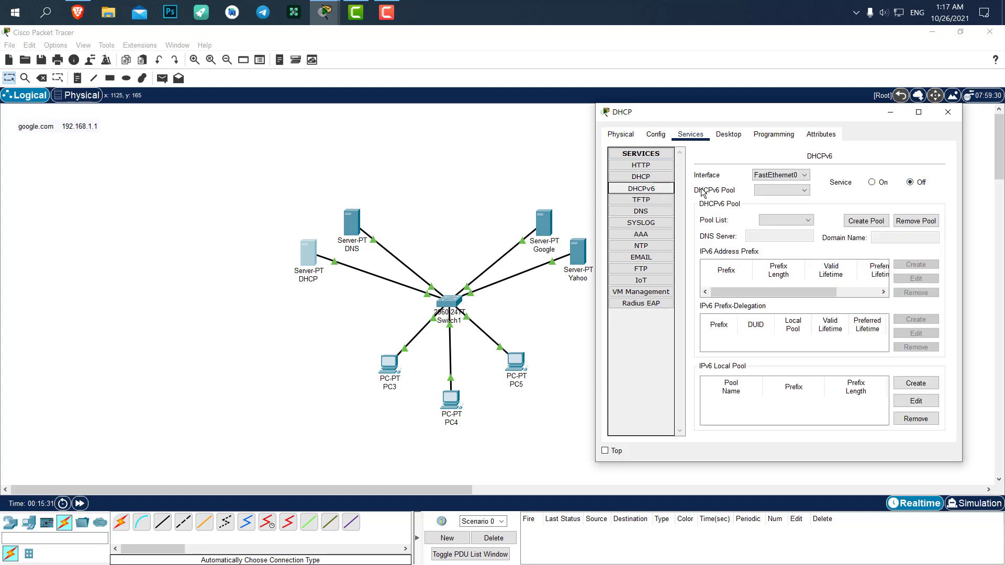
pyautogui.click(640, 201)
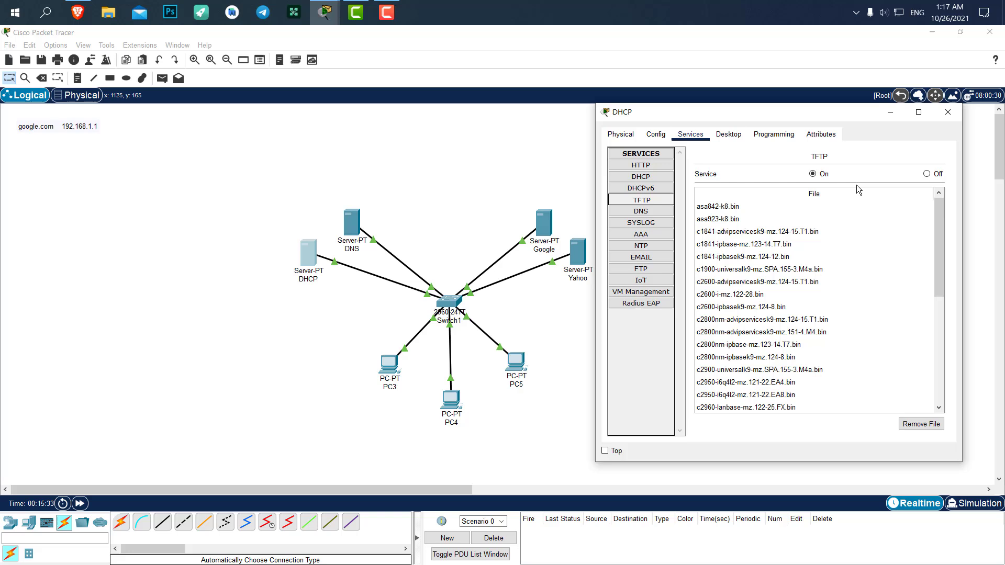
pyautogui.click(927, 174)
pyautogui.click(641, 213)
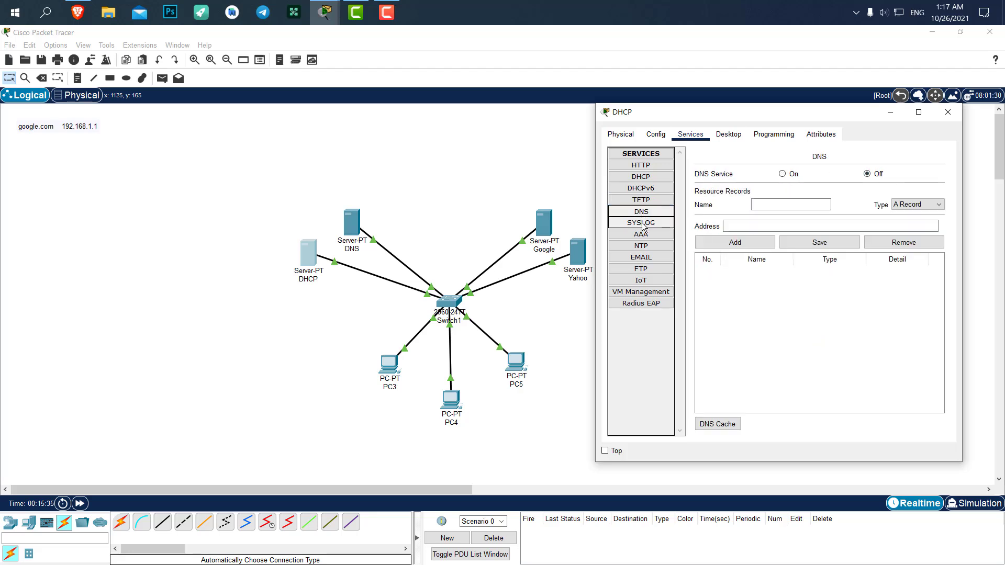
pyautogui.click(641, 223)
pyautogui.click(921, 186)
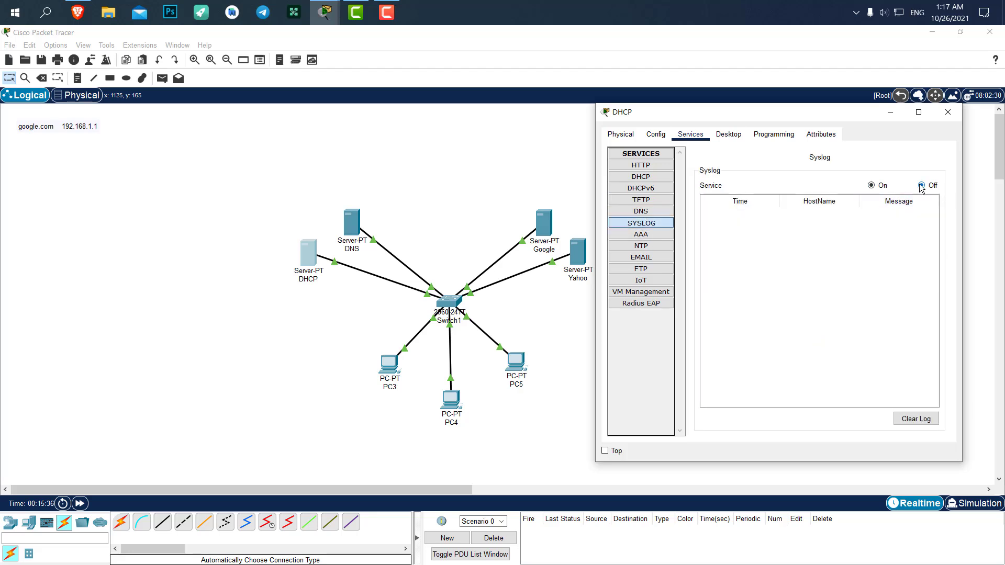
# Step: Switch off the DHCP server's SMTP and POP3 email, FTP and VM Management services
pyautogui.click(665, 235)
pyautogui.click(655, 256)
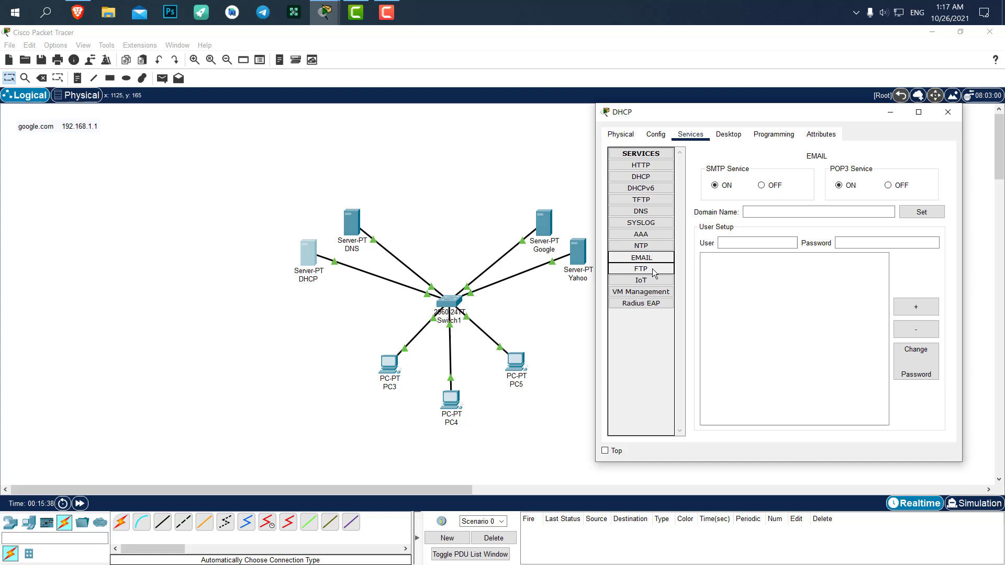
pyautogui.click(771, 187)
pyautogui.click(894, 187)
pyautogui.click(622, 269)
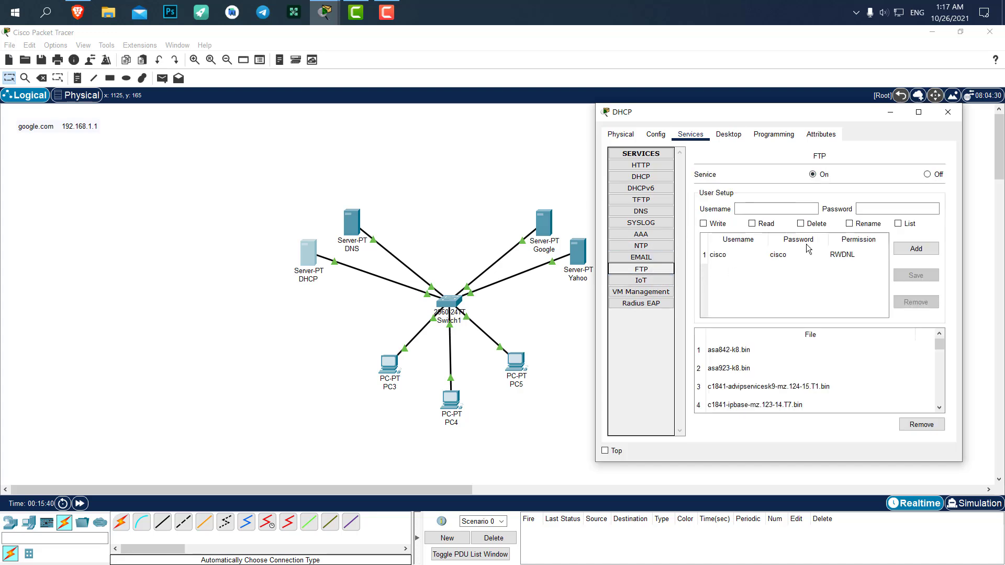
pyautogui.click(926, 174)
pyautogui.click(641, 280)
pyautogui.click(643, 291)
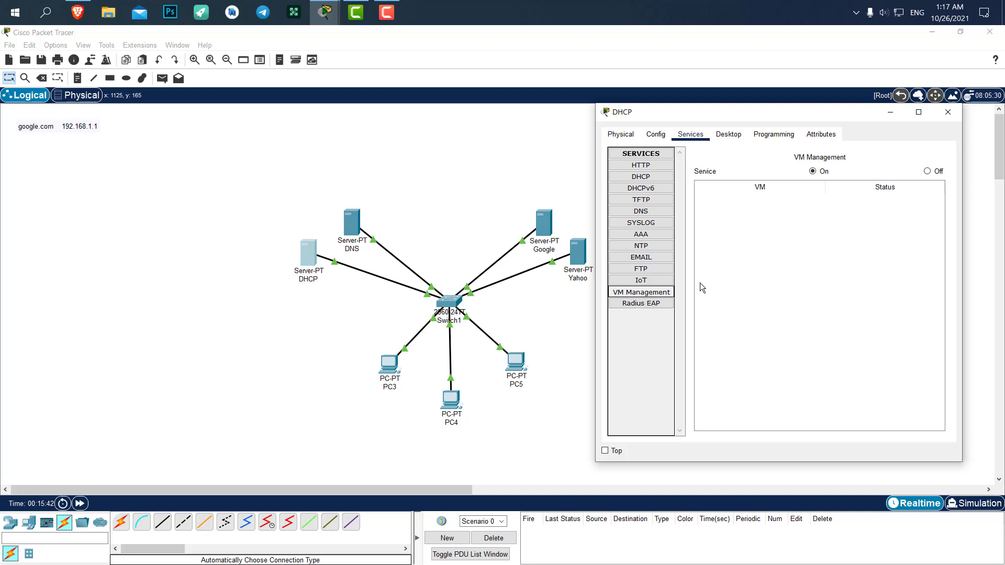
pyautogui.click(931, 171)
pyautogui.click(641, 304)
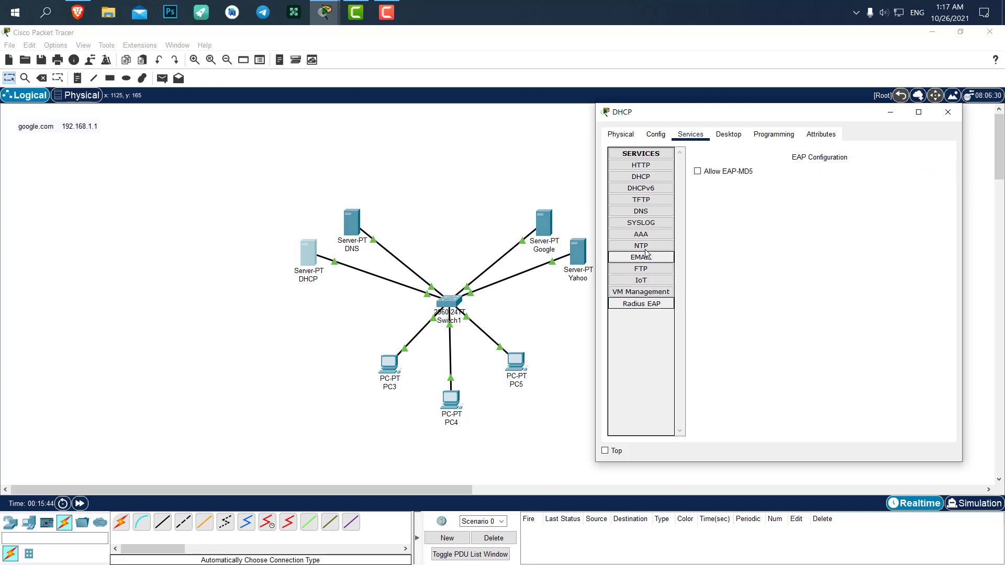
# Step: Turn DHCP on and save serverPool with DNS server 192.168.1.4 and start address 192.168.1.10
pyautogui.click(661, 177)
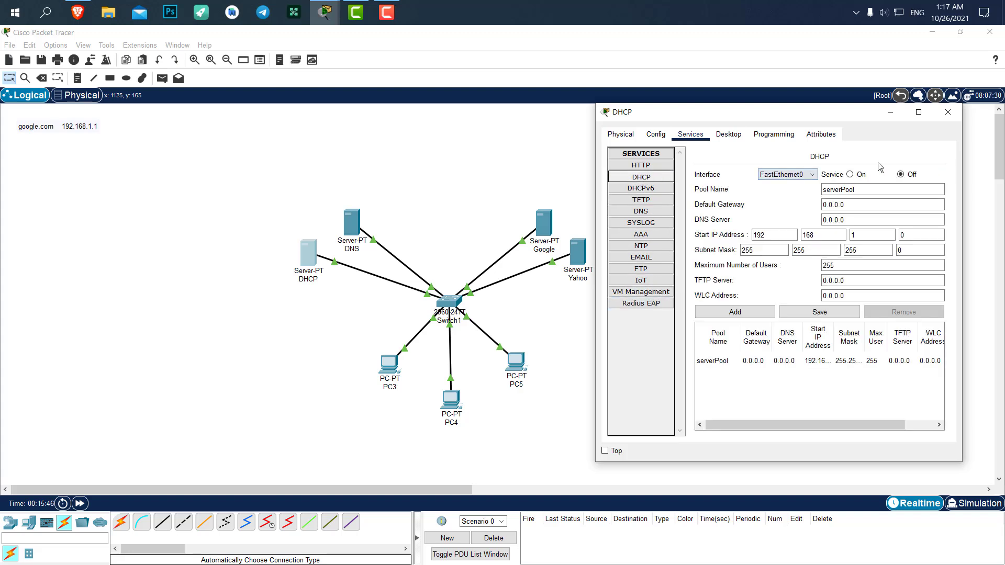
pyautogui.click(850, 175)
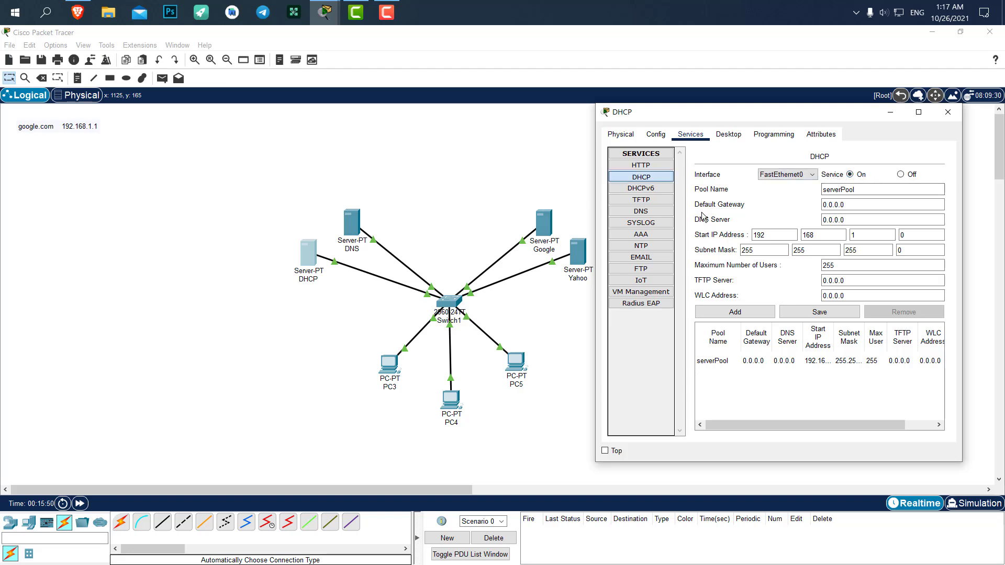
pyautogui.click(800, 361)
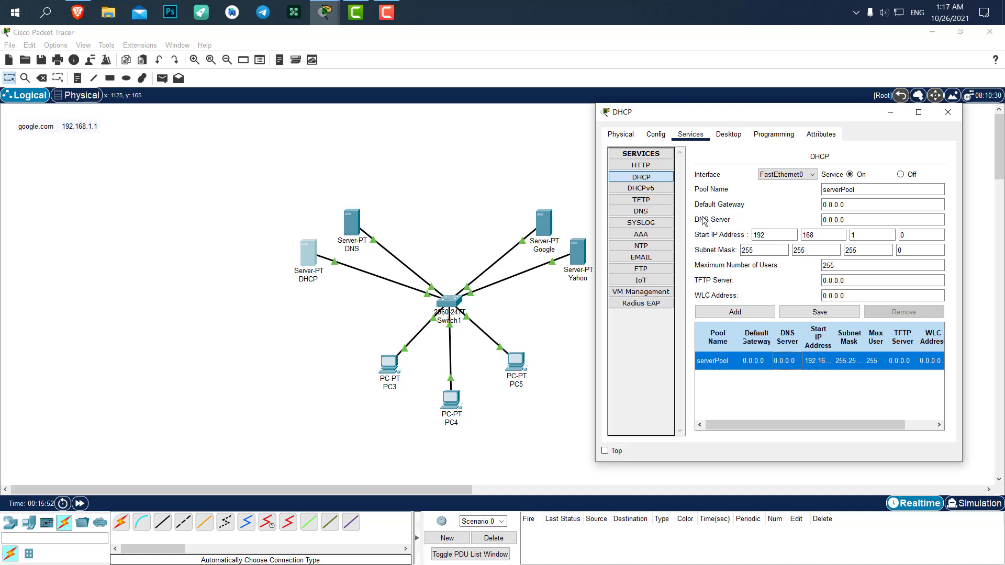
pyautogui.moveTo(851, 220); pyautogui.dragTo(822, 220)
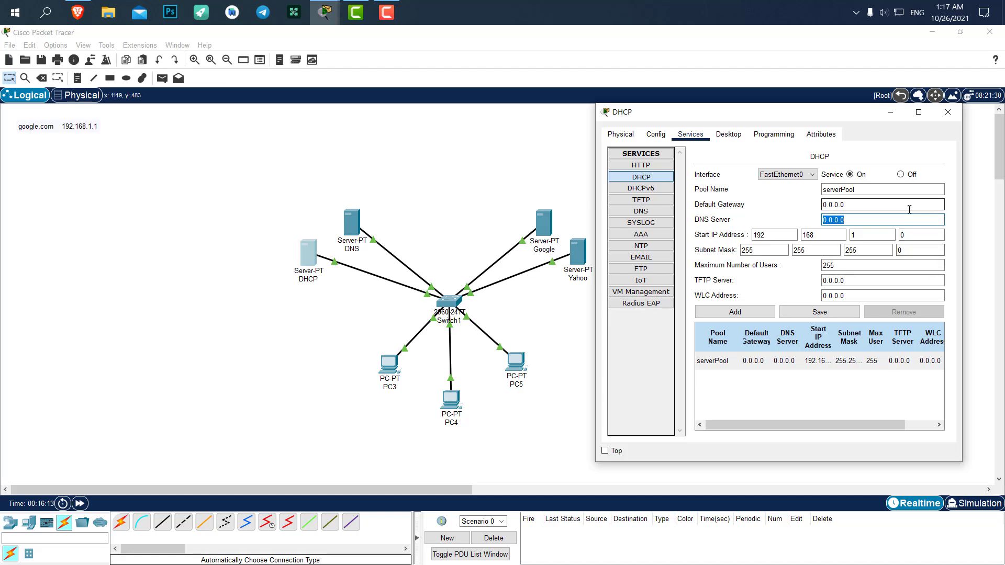
pyautogui.write('192.168.1.4')
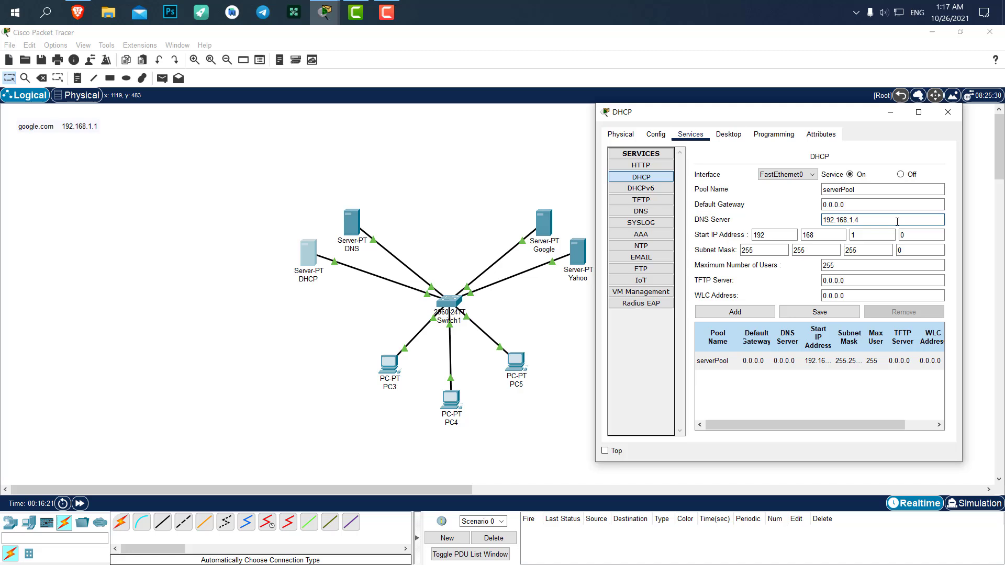
pyautogui.doubleClick(921, 232)
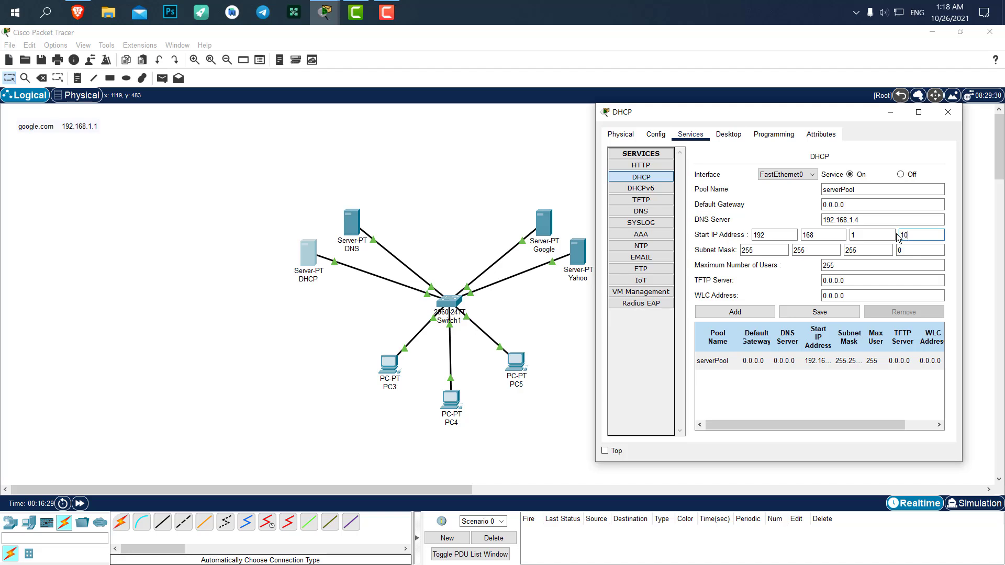
pyautogui.write('10')
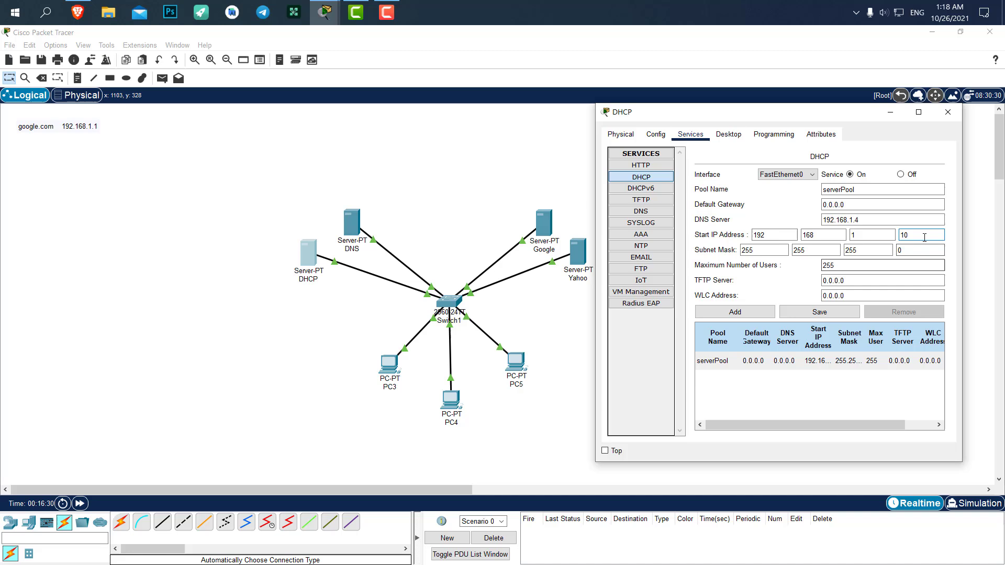
pyautogui.click(814, 314)
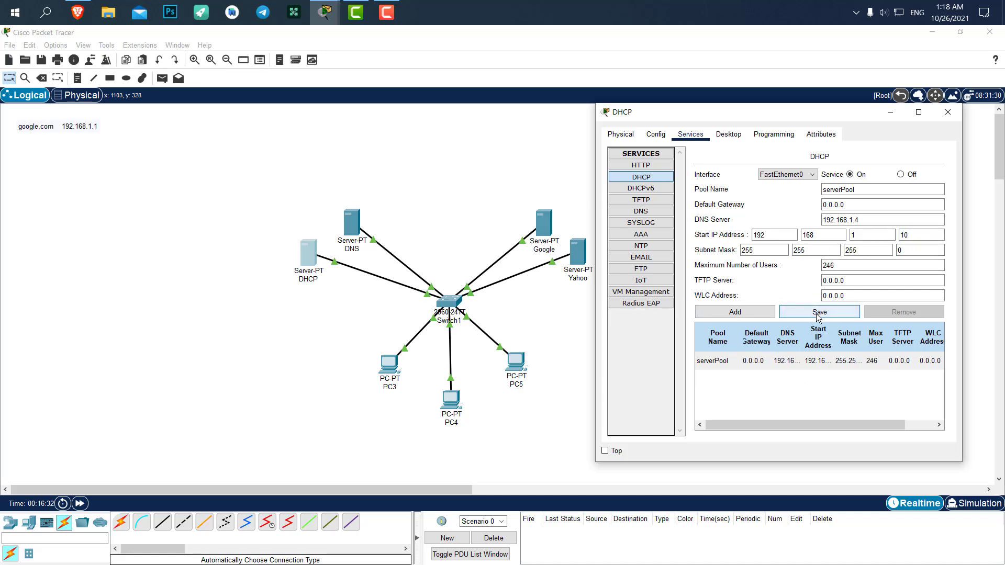
pyautogui.click(947, 112)
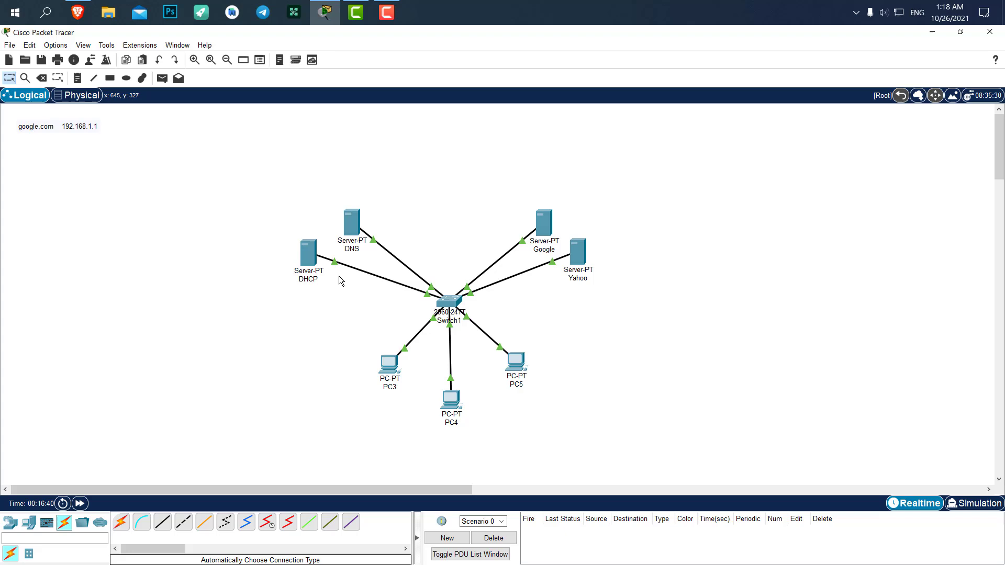
# Step: Set PC3's IP configuration to obtain its address by DHCP
pyautogui.click(390, 365)
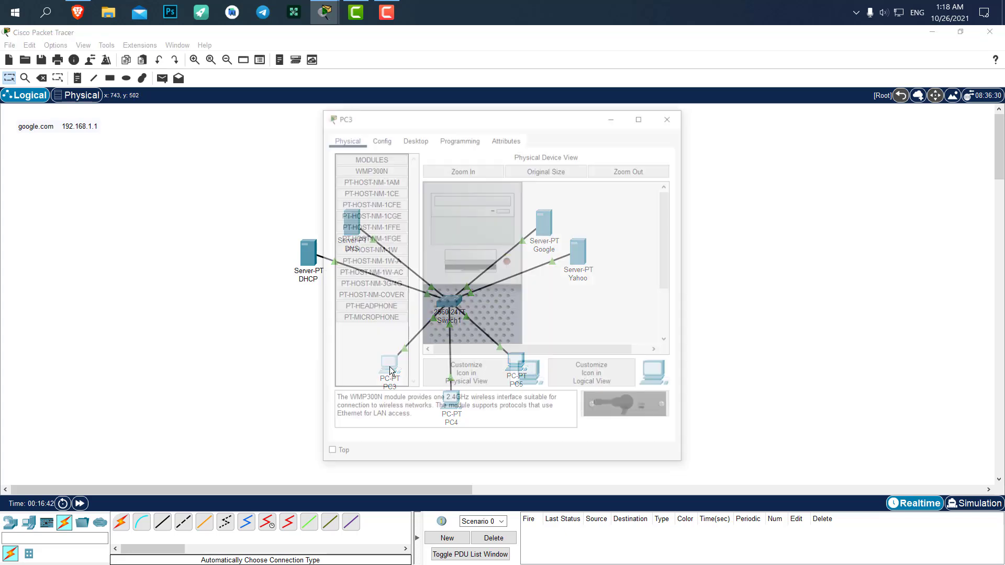
pyautogui.click(407, 138)
pyautogui.click(356, 186)
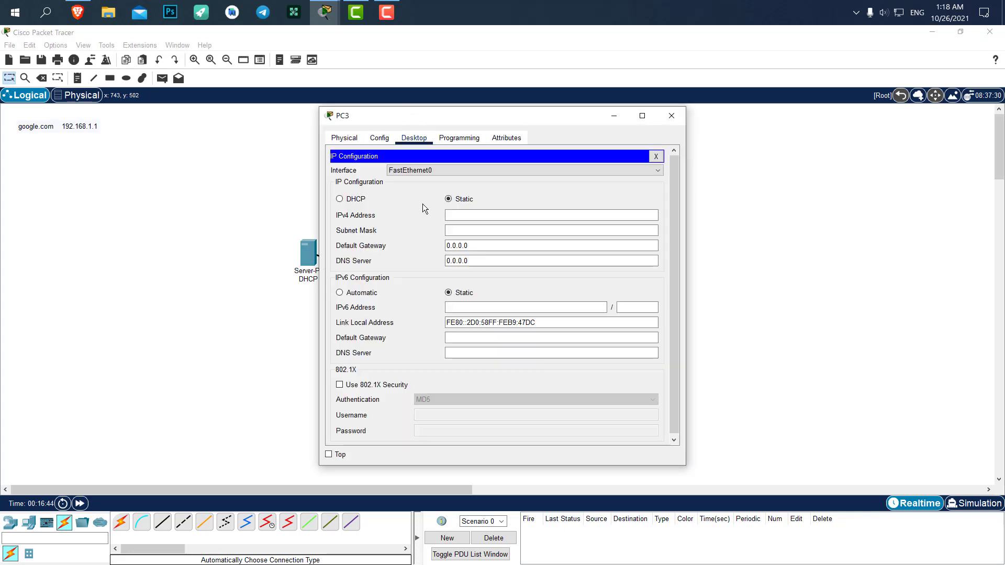
pyautogui.click(356, 200)
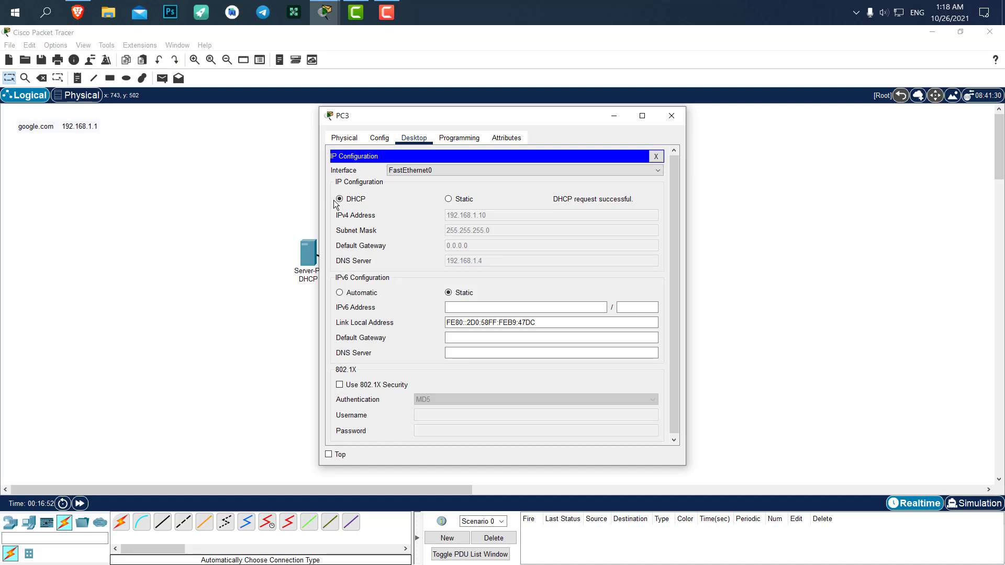
pyautogui.moveTo(390, 117); pyautogui.dragTo(688, 122)
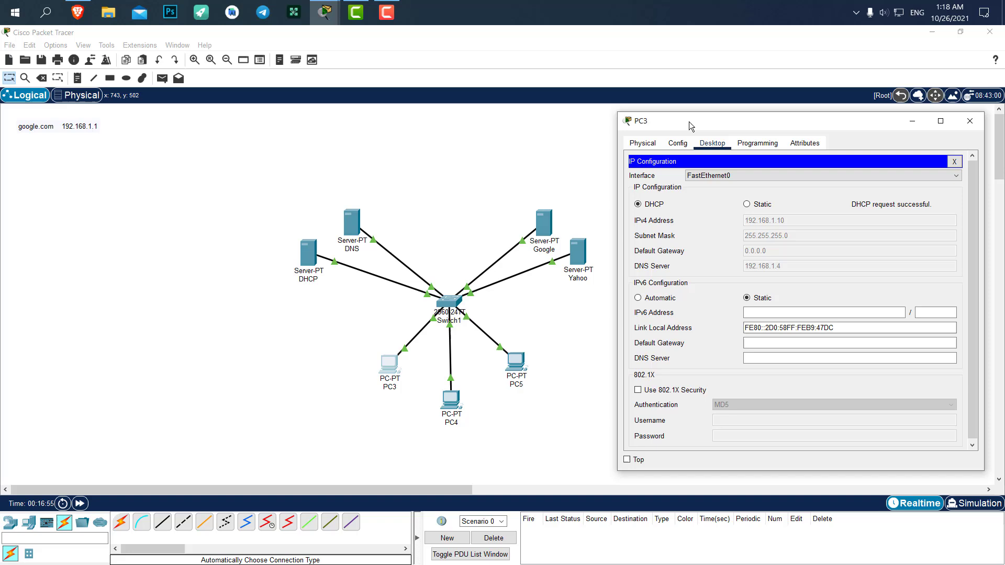
pyautogui.click(970, 121)
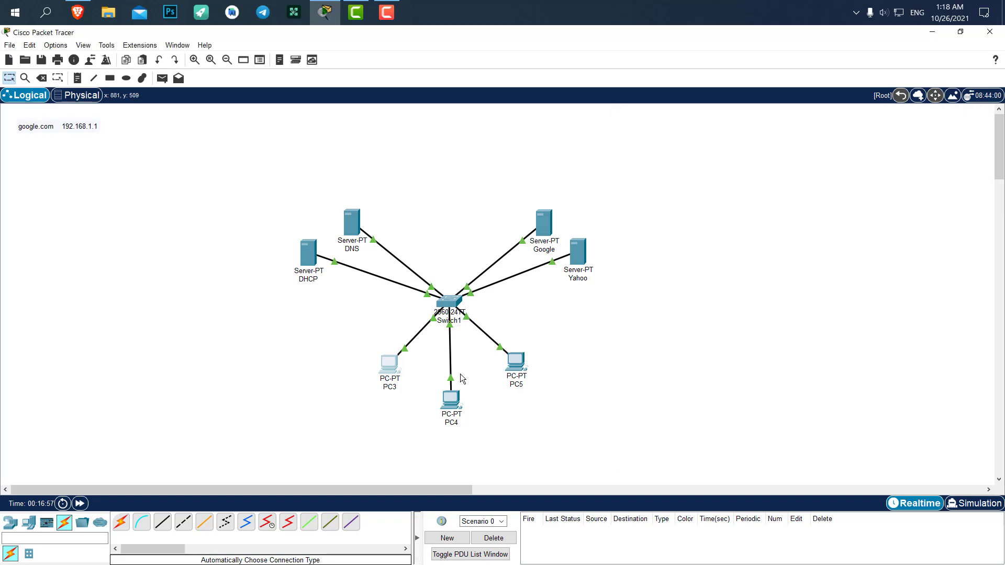
# Step: Set PC4's IP configuration to DHCP
pyautogui.click(451, 399)
pyautogui.click(413, 137)
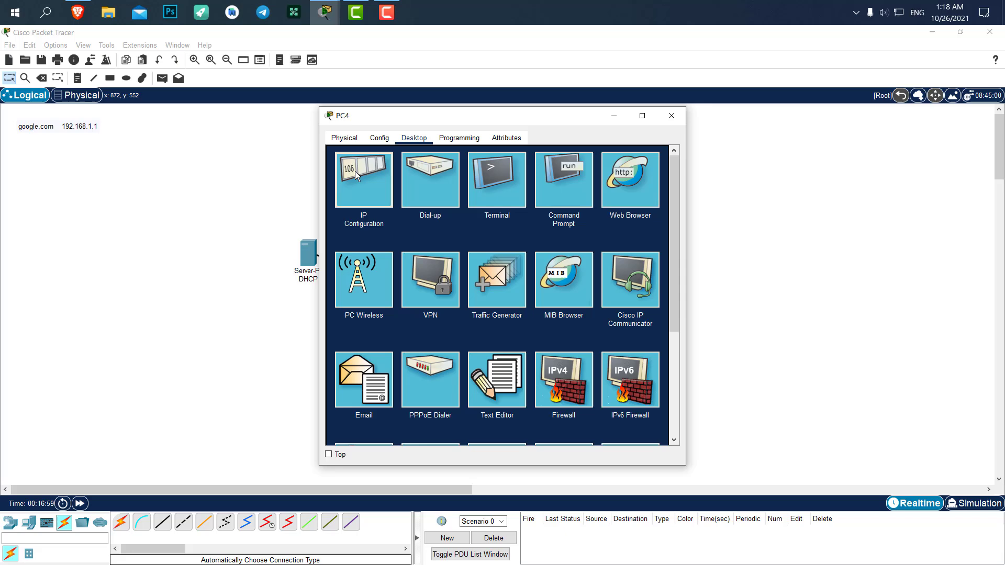
pyautogui.click(349, 196)
pyautogui.click(340, 199)
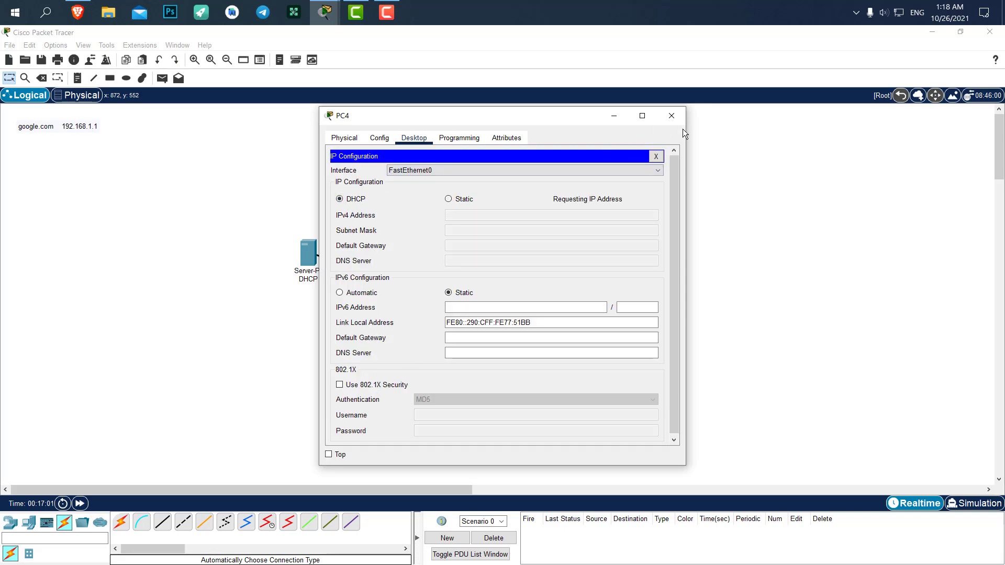
pyautogui.click(672, 117)
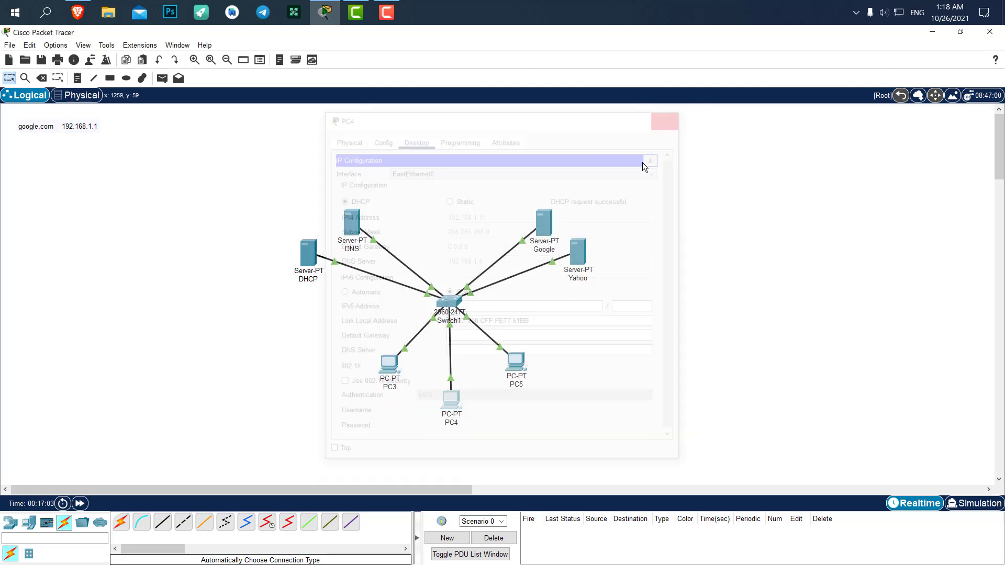
# Step: Set PC5's IP configuration to DHCP
pyautogui.click(515, 362)
pyautogui.click(413, 138)
pyautogui.click(369, 187)
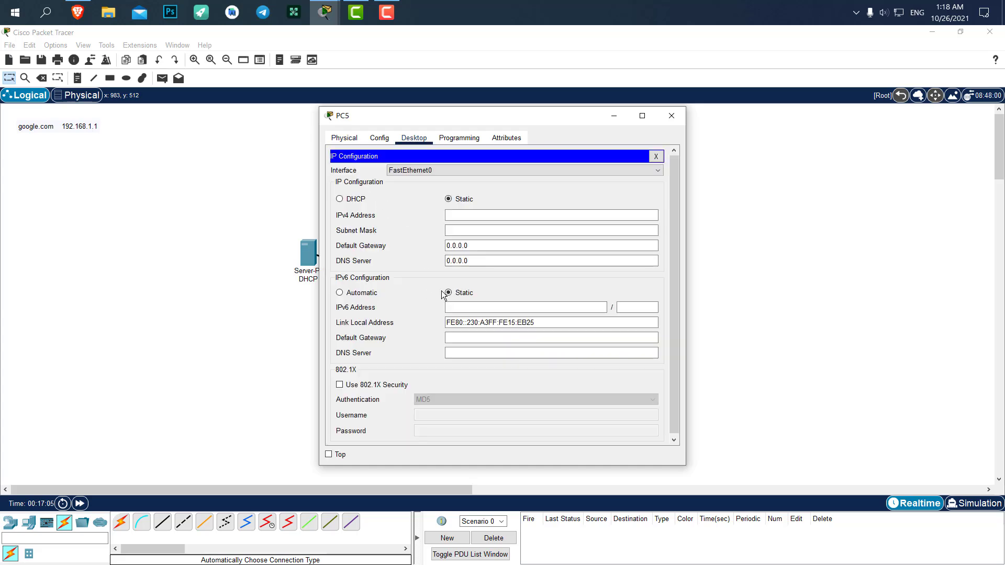
pyautogui.click(356, 200)
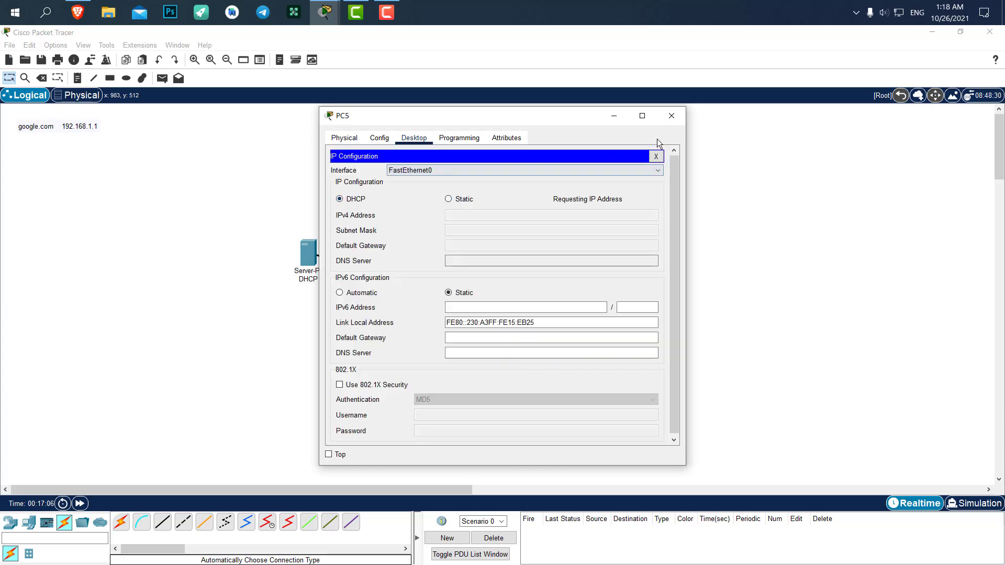
pyautogui.click(676, 117)
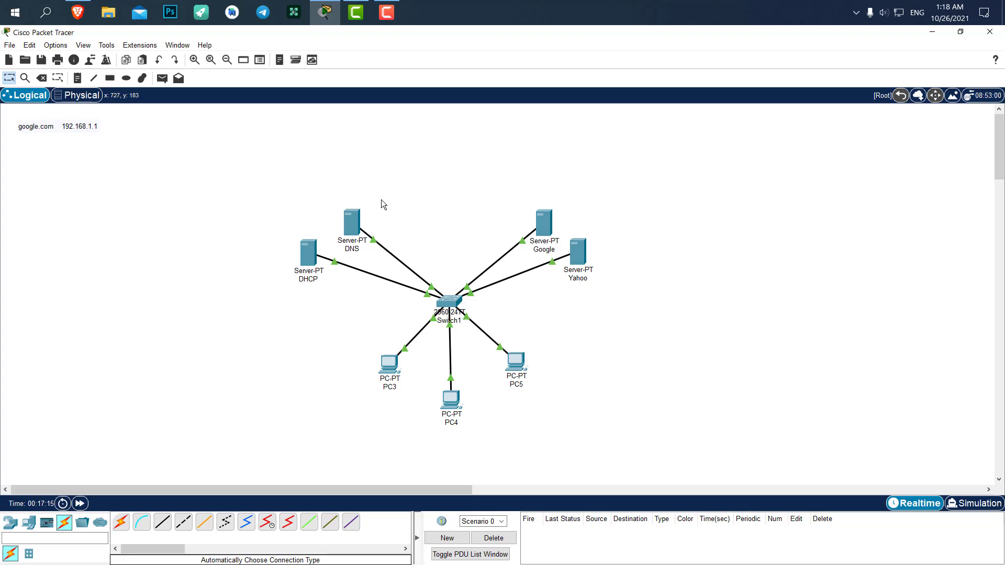
# Step: Open the DNS server's services and turn off HTTP and HTTPS
pyautogui.click(352, 223)
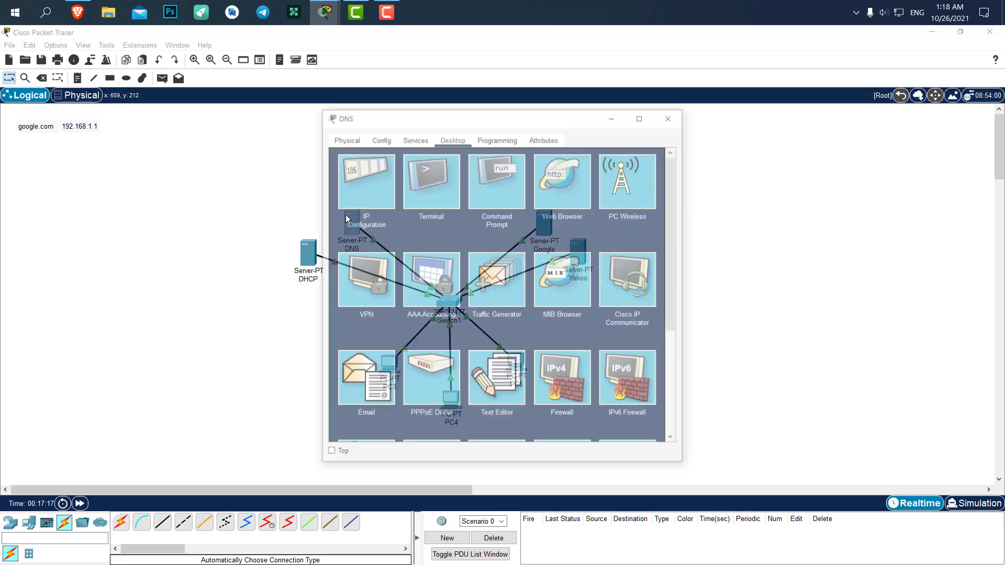
pyautogui.moveTo(398, 120); pyautogui.dragTo(642, 128)
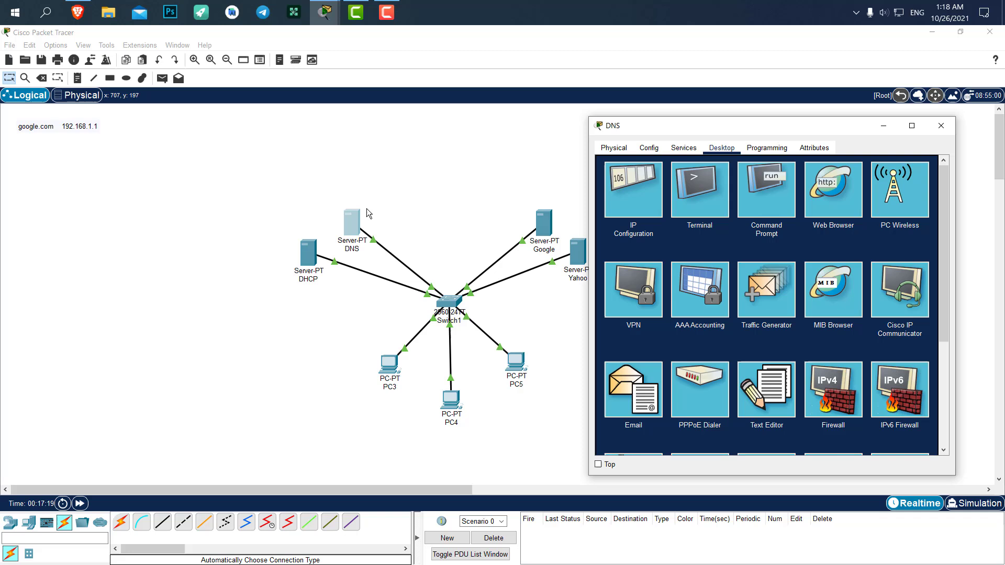
pyautogui.moveTo(706, 127); pyautogui.dragTo(737, 120)
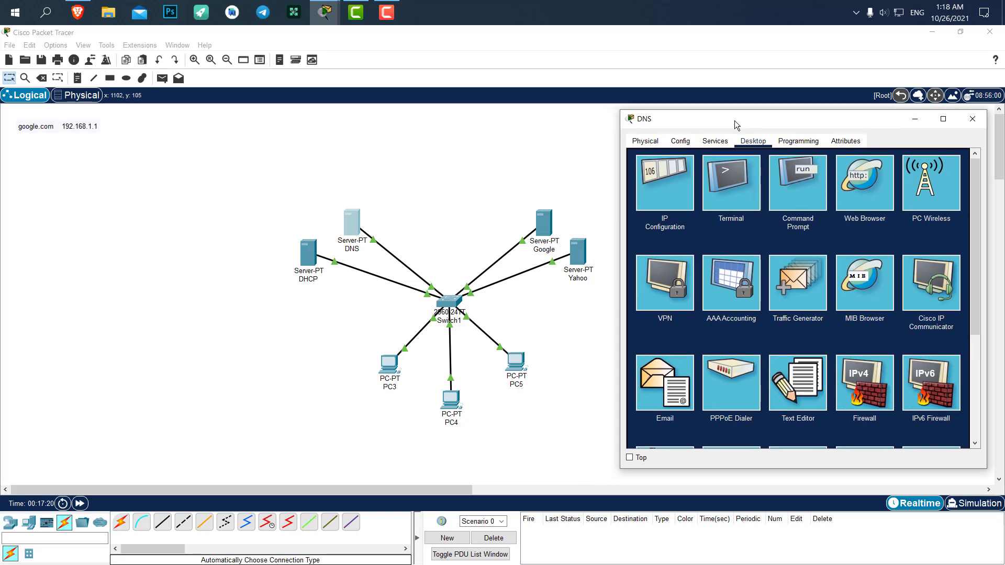
pyautogui.click(711, 145)
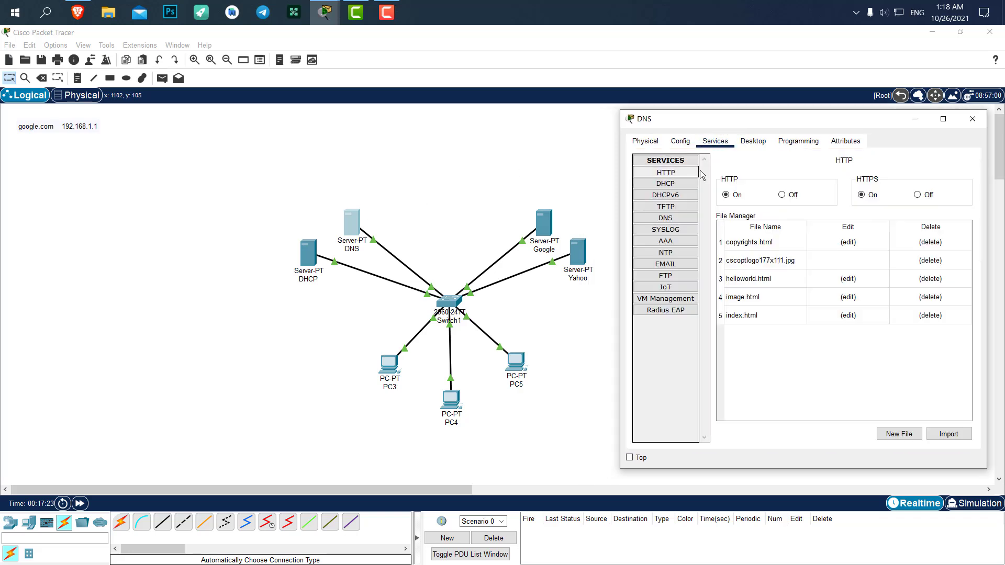
pyautogui.click(924, 195)
pyautogui.click(780, 195)
# Step: Turn off the DNS server's TFTP and Syslog services
pyautogui.click(682, 195)
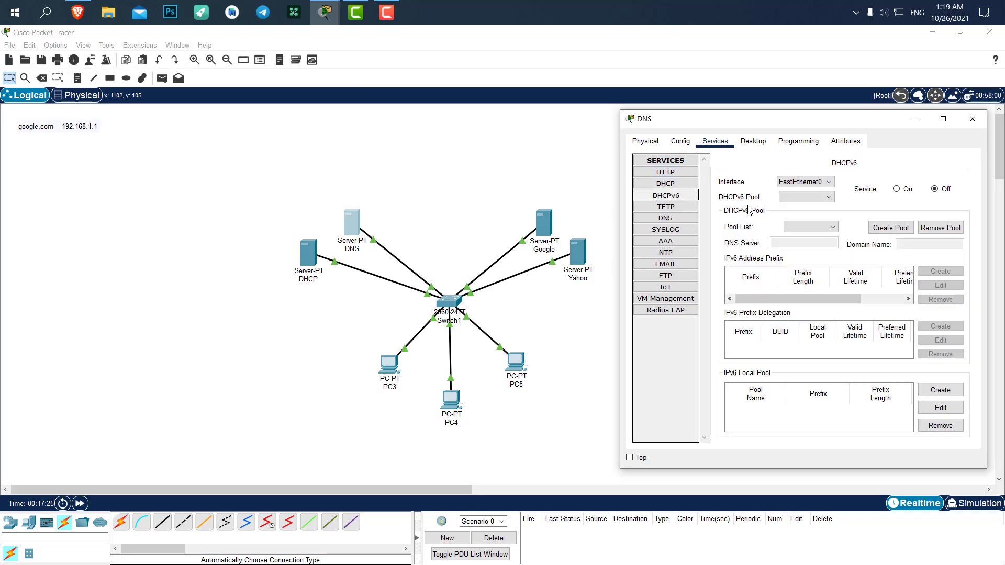
pyautogui.click(674, 208)
pyautogui.click(681, 184)
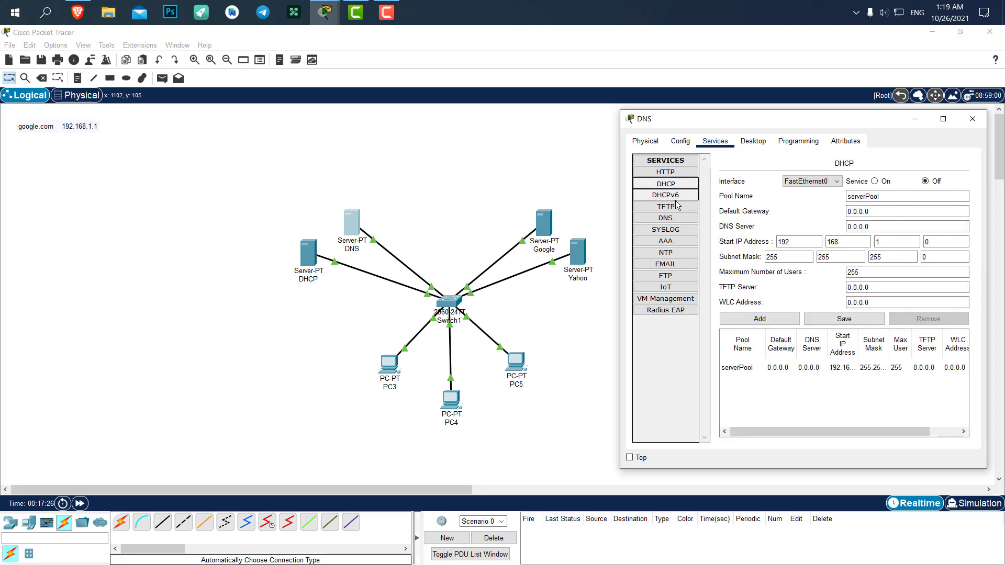
pyautogui.click(672, 207)
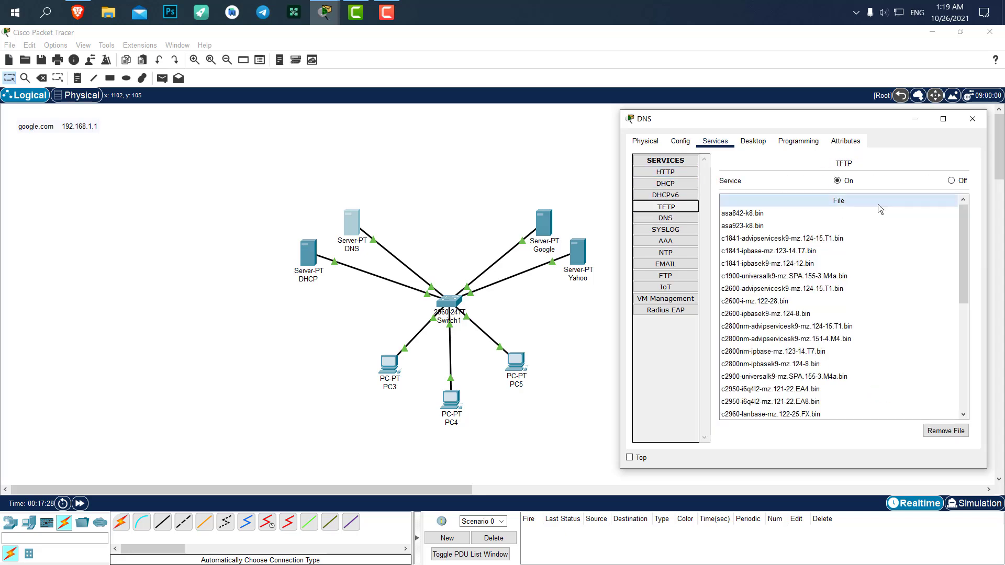
pyautogui.click(958, 183)
pyautogui.click(673, 233)
pyautogui.click(958, 193)
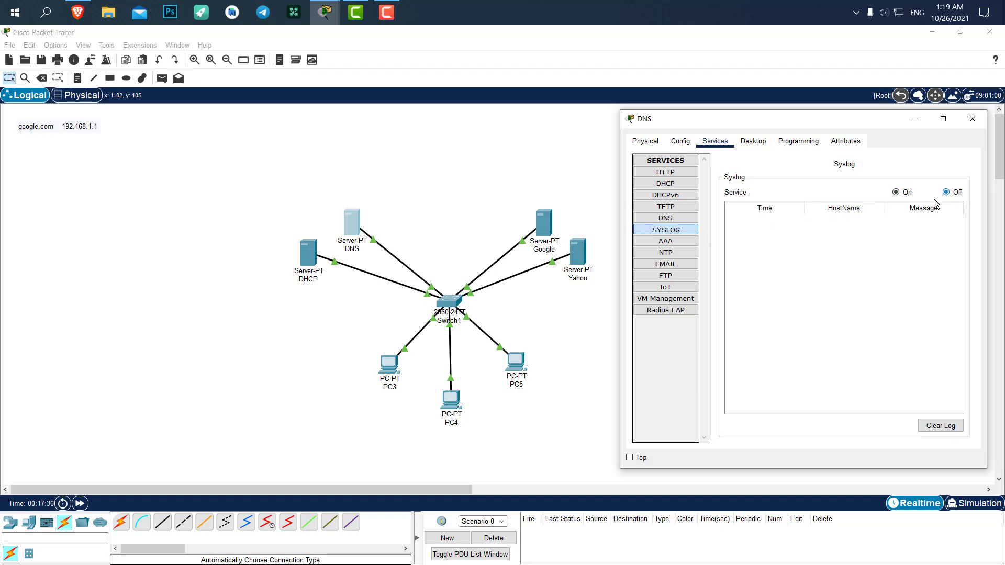
# Step: Turn off the NTP service and the SMTP and POP3 email services
pyautogui.click(673, 242)
pyautogui.click(669, 254)
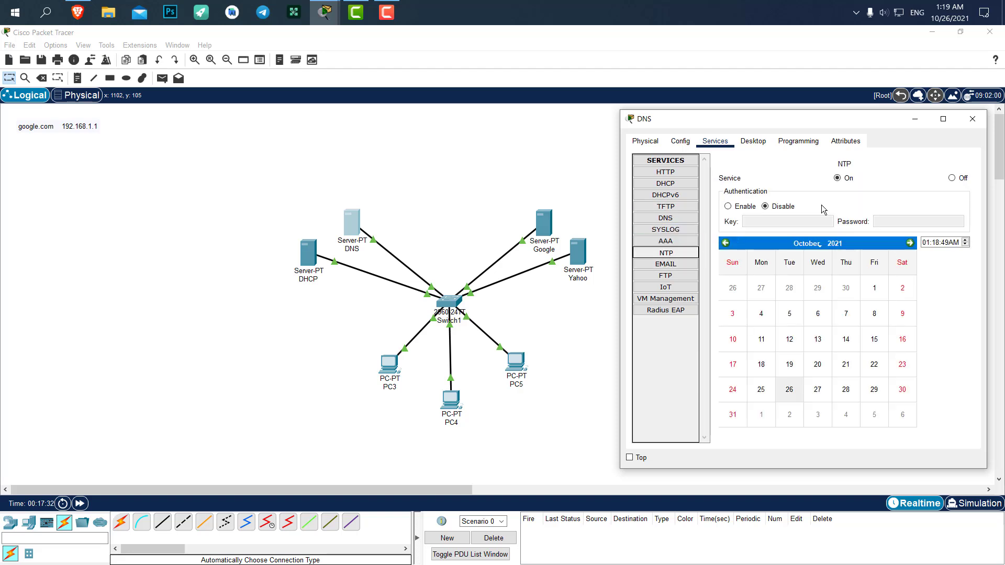
pyautogui.click(961, 175)
pyautogui.click(666, 264)
pyautogui.click(785, 192)
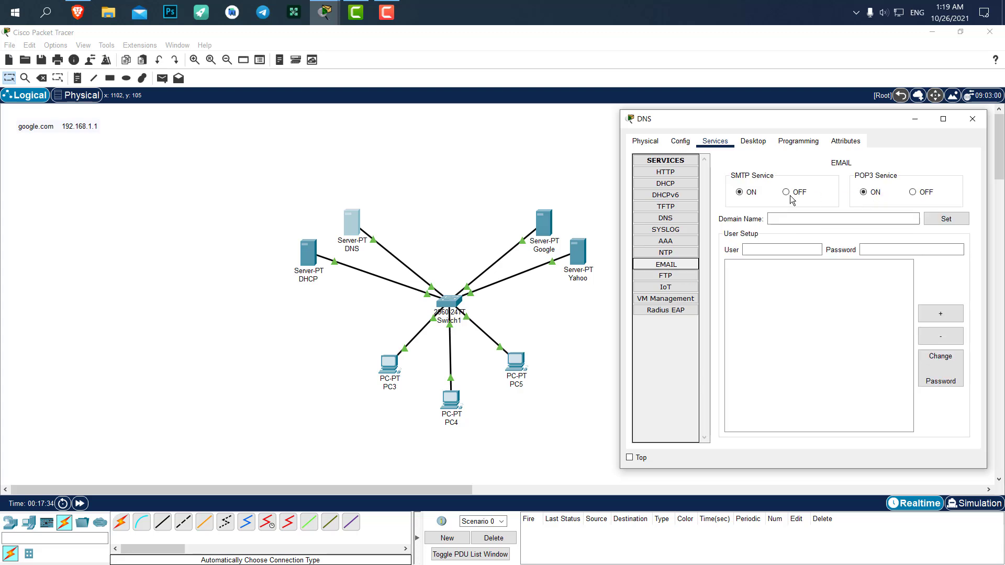
pyautogui.click(912, 192)
# Step: Turn off FTP and VM Management, then show the DNS service page
pyautogui.click(680, 273)
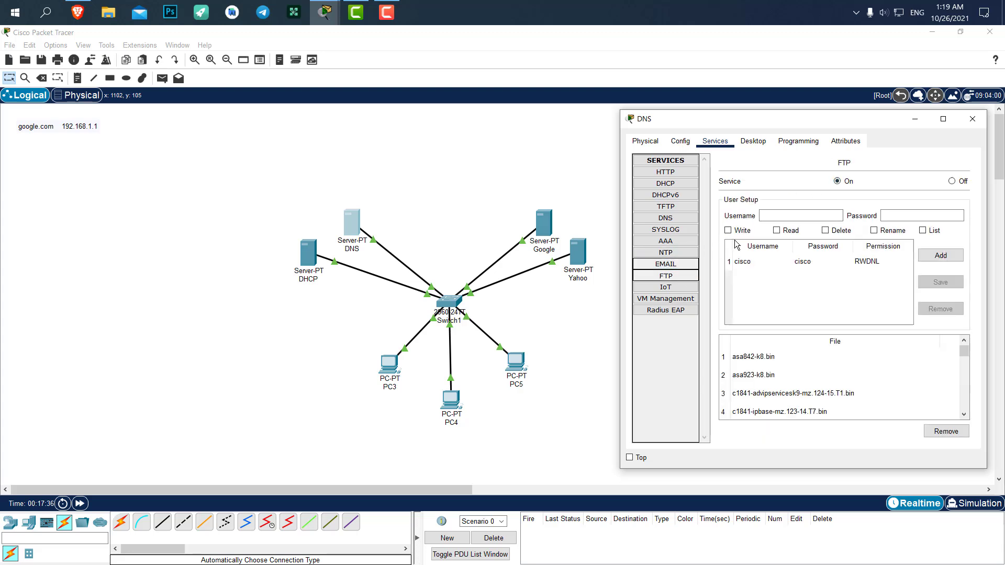
pyautogui.click(951, 181)
pyautogui.click(673, 289)
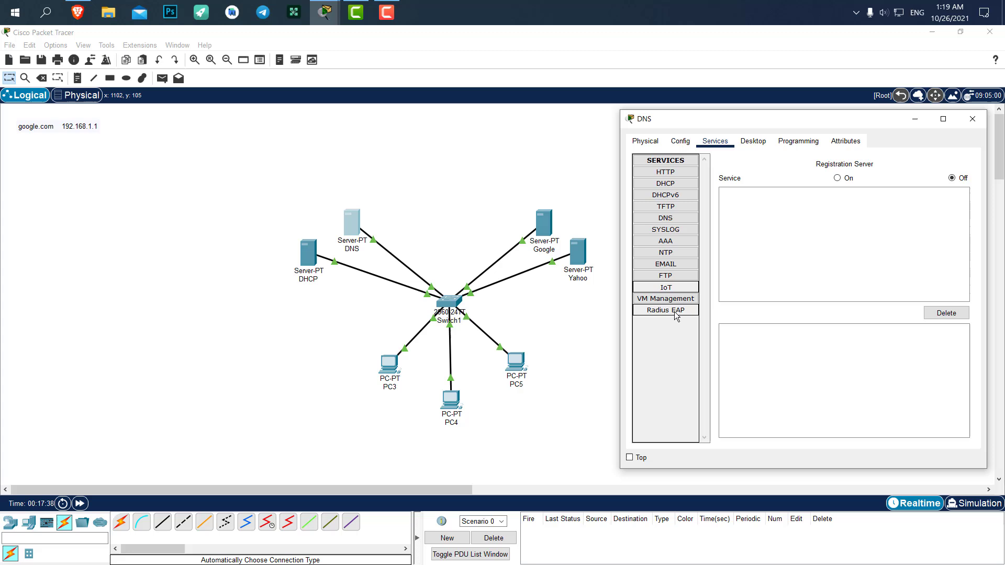
pyautogui.click(674, 312)
pyautogui.click(674, 303)
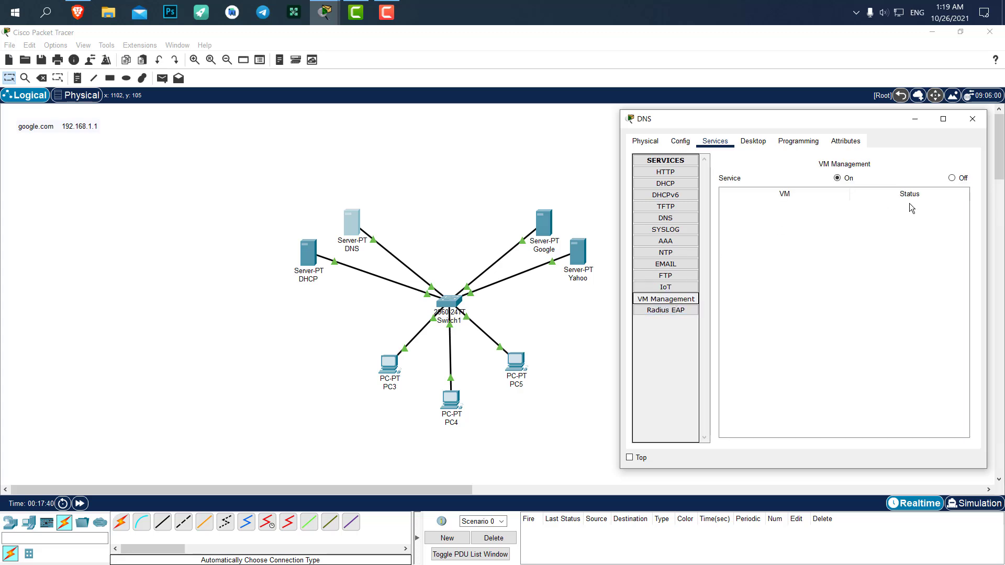
pyautogui.click(951, 178)
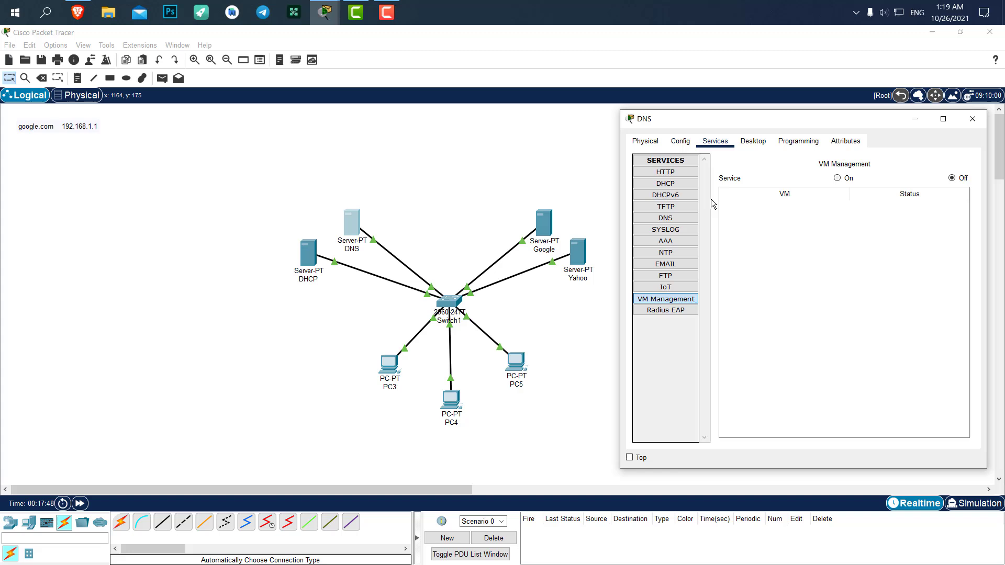
pyautogui.click(660, 218)
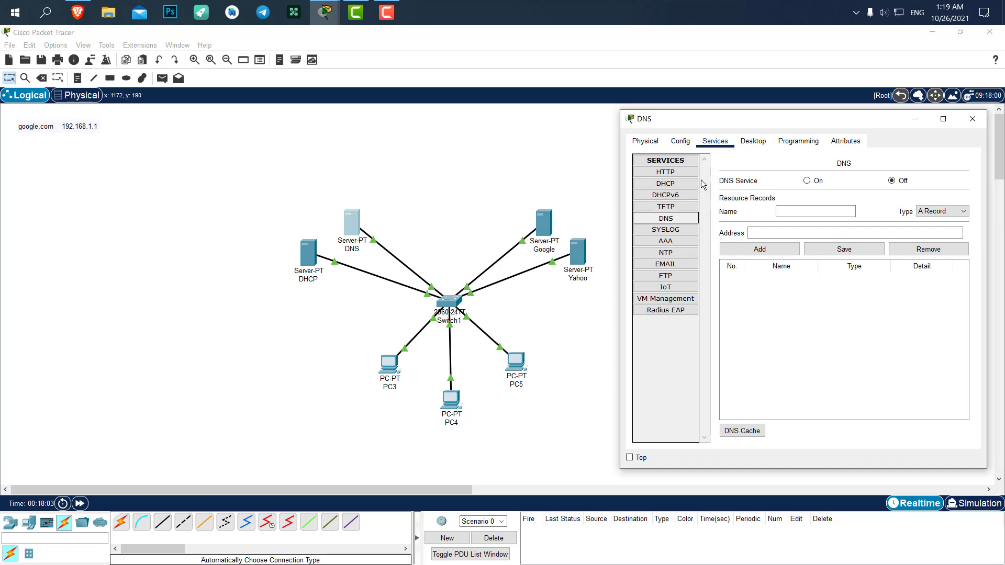
pyautogui.click(680, 141)
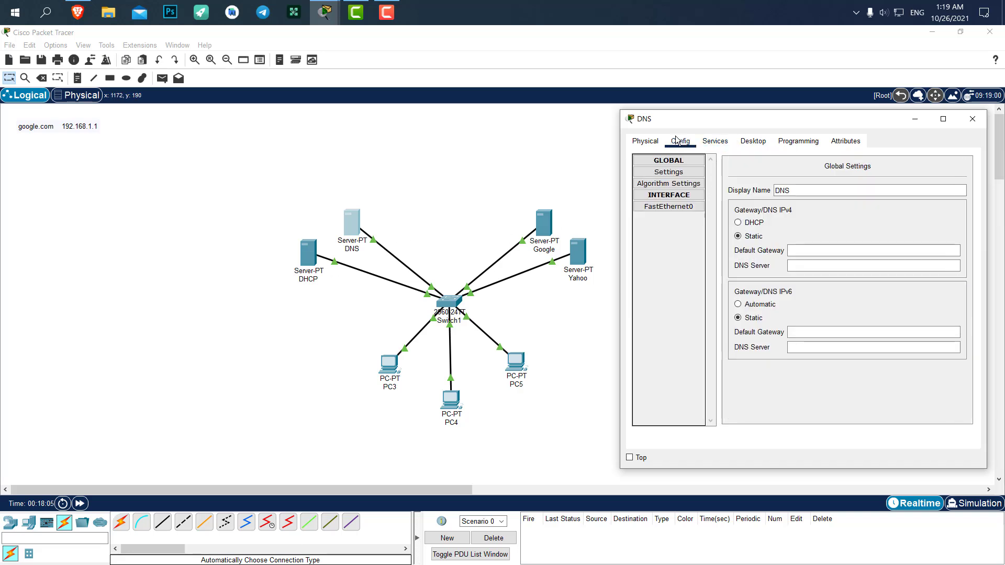
pyautogui.click(715, 140)
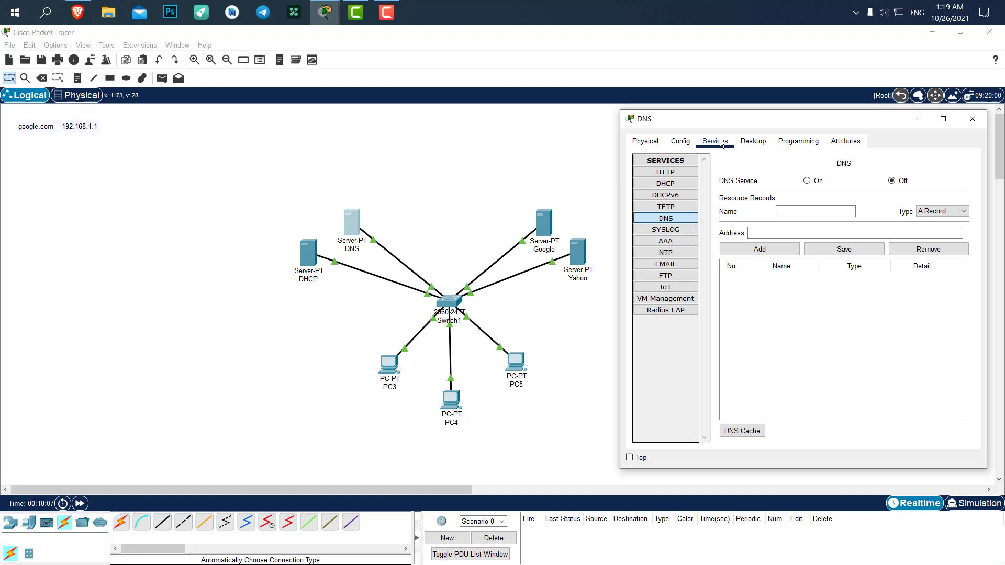
pyautogui.click(752, 140)
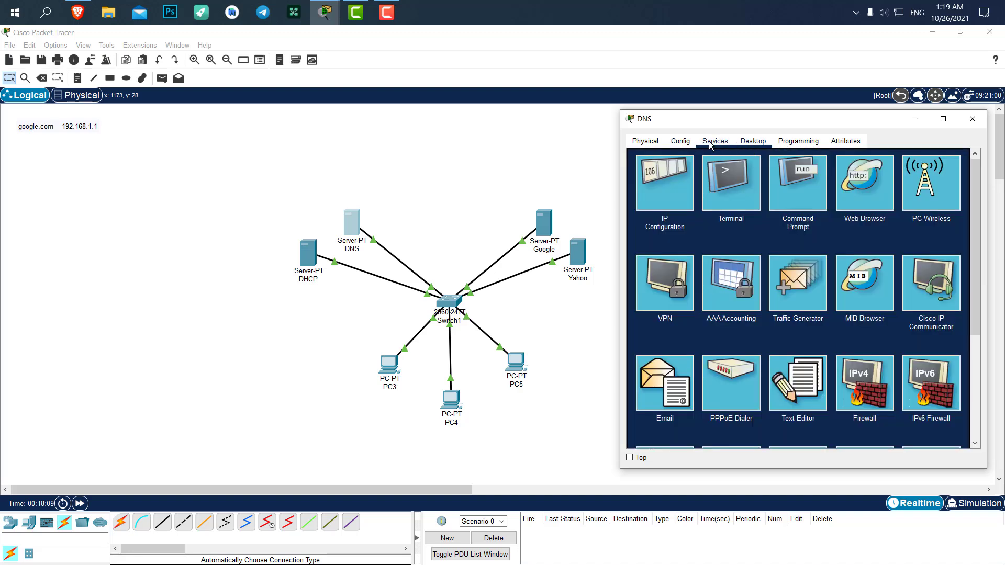
pyautogui.click(714, 140)
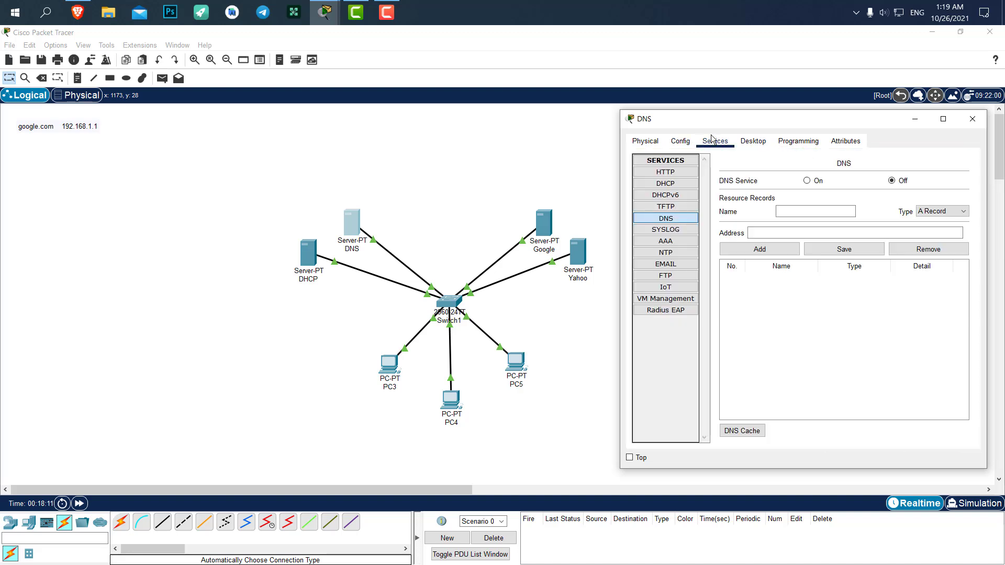
pyautogui.click(805, 181)
pyautogui.click(799, 208)
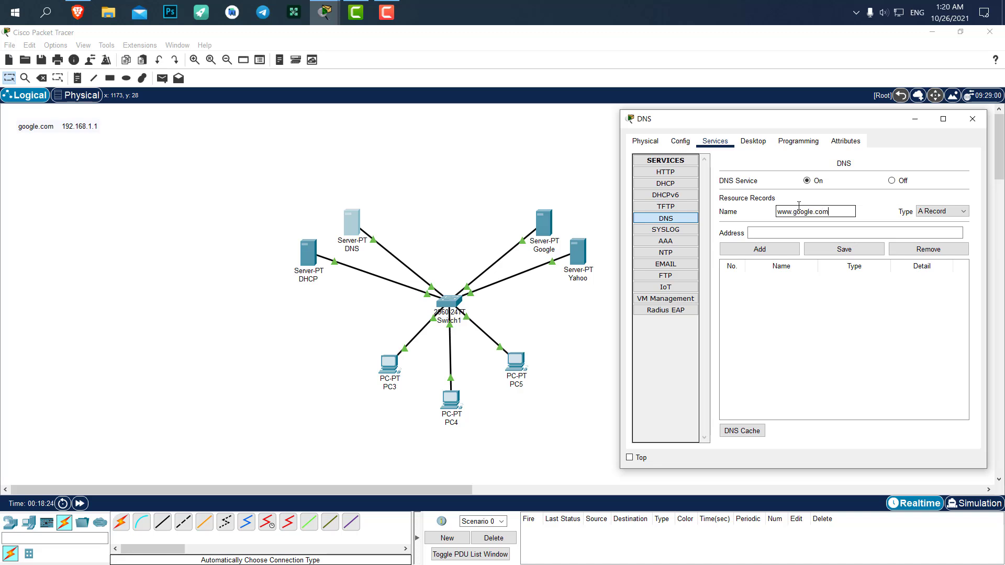
pyautogui.click(784, 234)
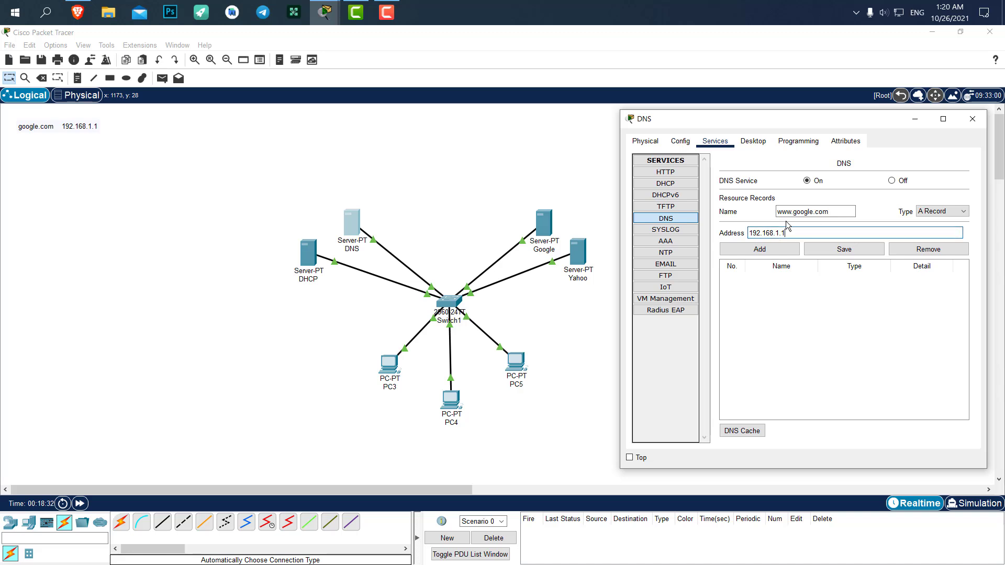
pyautogui.click(784, 250)
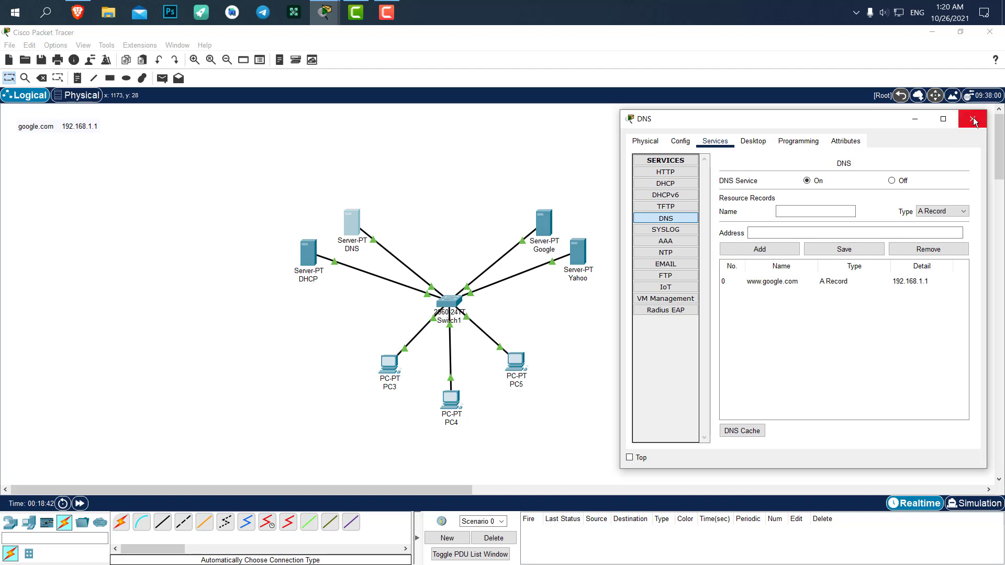
pyautogui.click(793, 212)
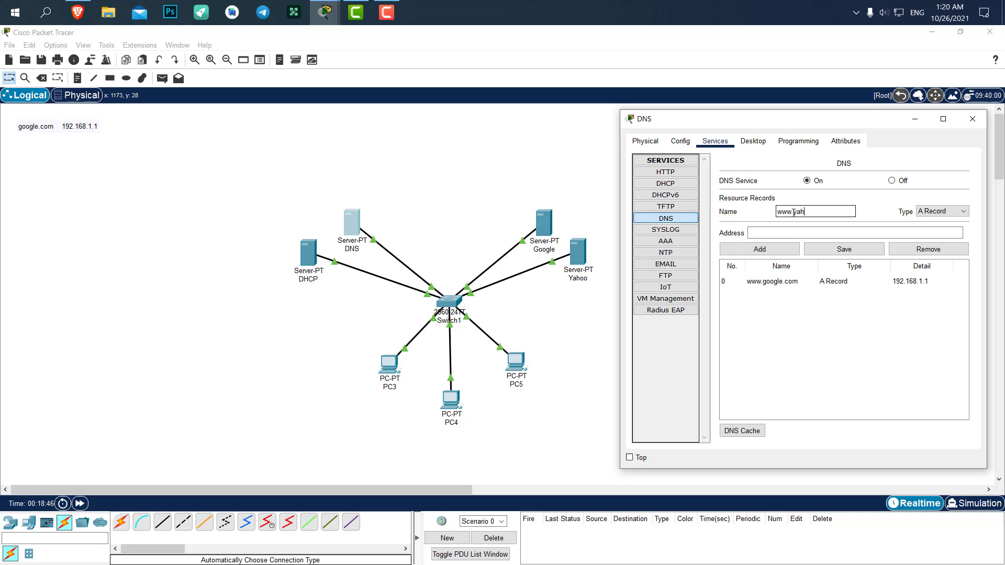
pyautogui.write('oo.com')
pyautogui.click(783, 232)
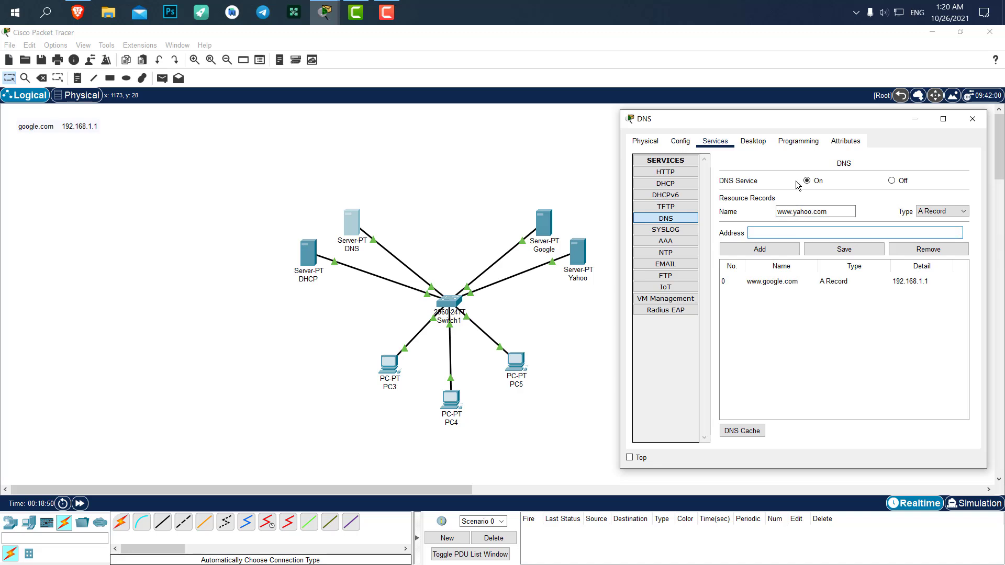
pyautogui.write('192.168.1.2')
pyautogui.click(771, 250)
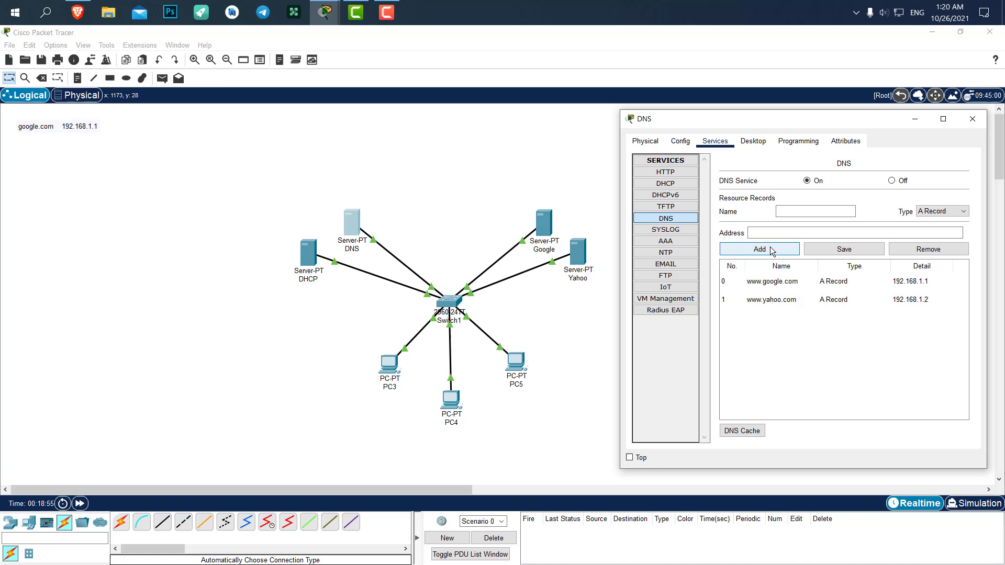
pyautogui.click(982, 120)
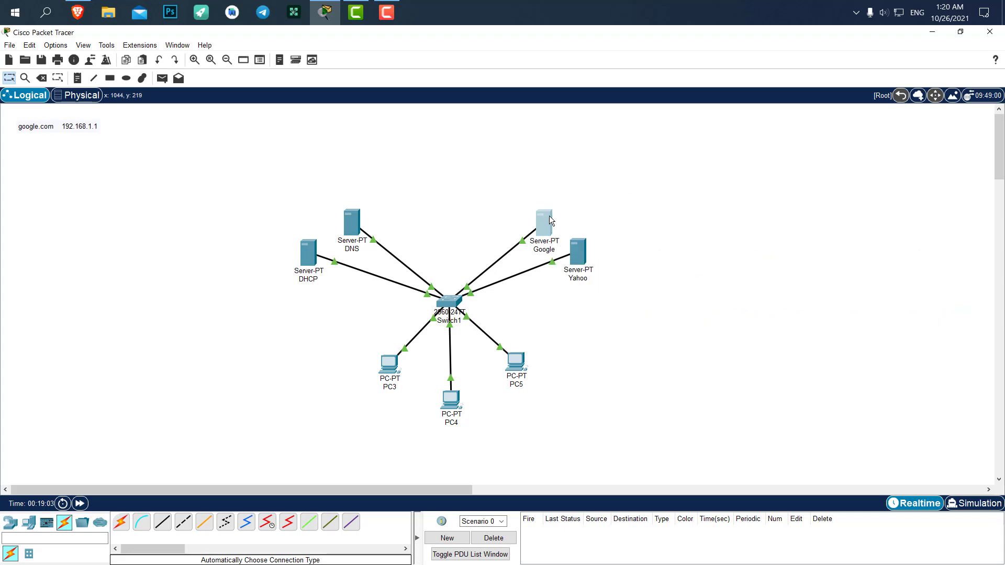
# Step: Open the Google server's services, browse DHCP, DHCPv6, TFTP and DNS, then view HTTP's index.html
pyautogui.click(548, 215)
pyautogui.moveTo(464, 118); pyautogui.dragTo(790, 127)
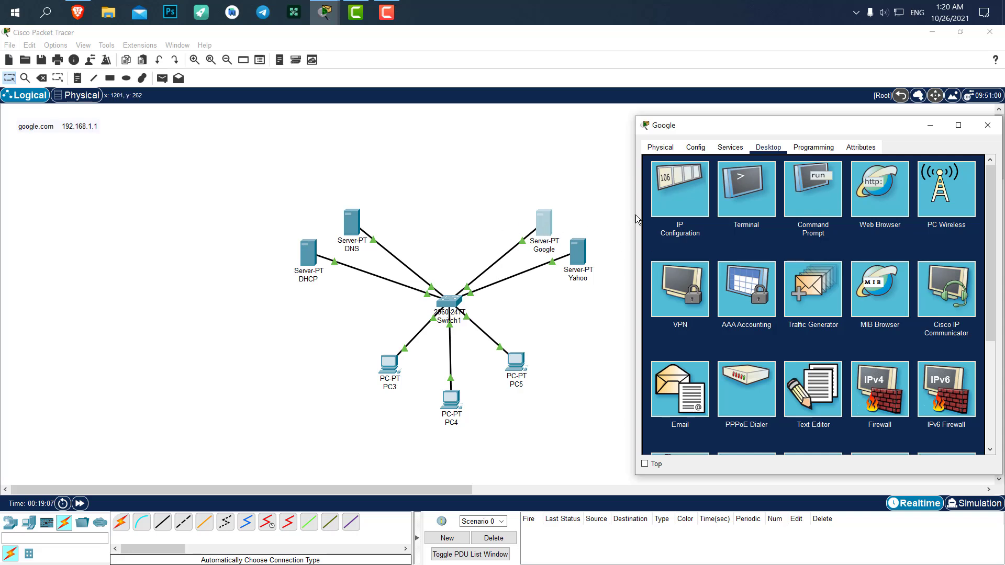
pyautogui.click(733, 147)
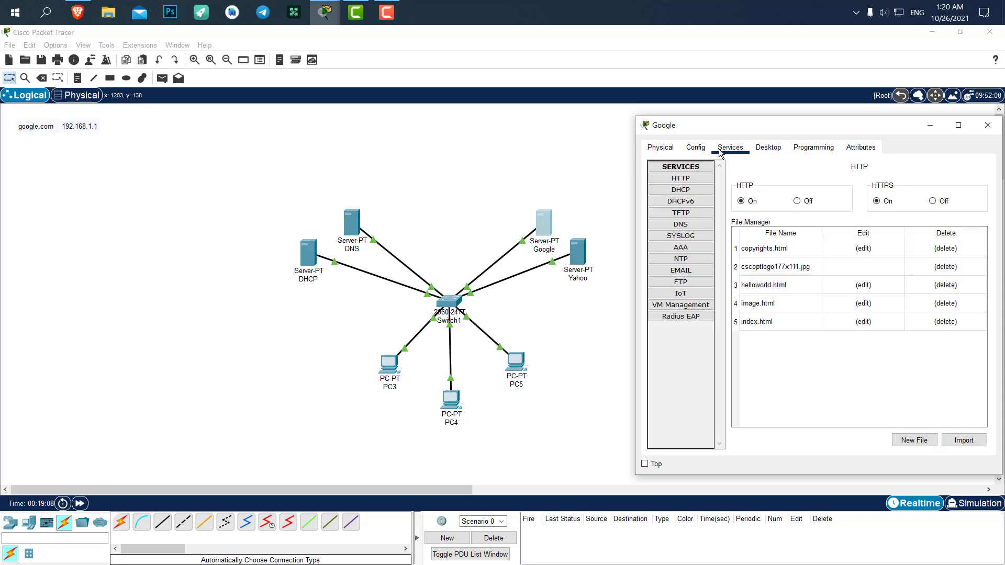
pyautogui.click(687, 194)
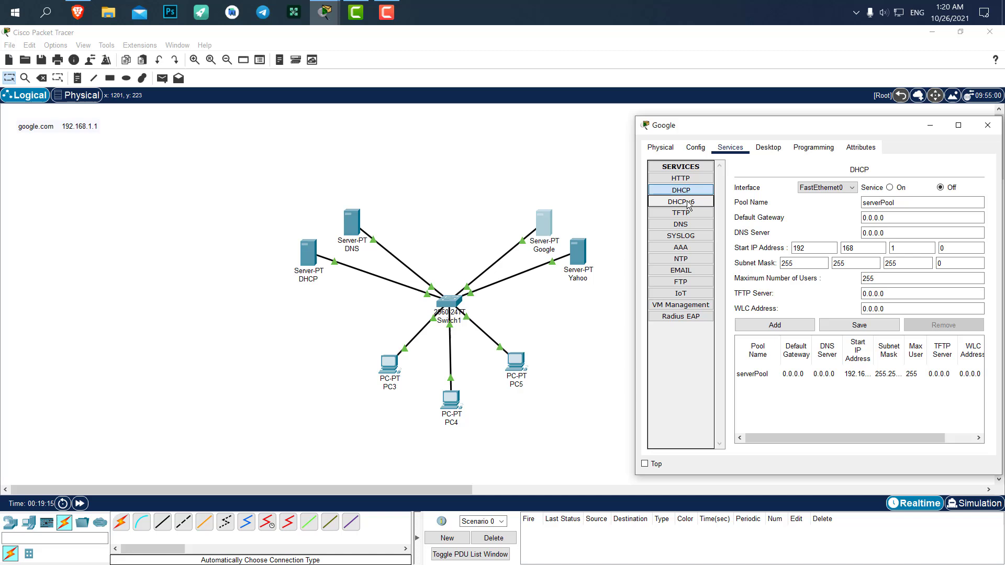
pyautogui.click(692, 203)
pyautogui.click(703, 213)
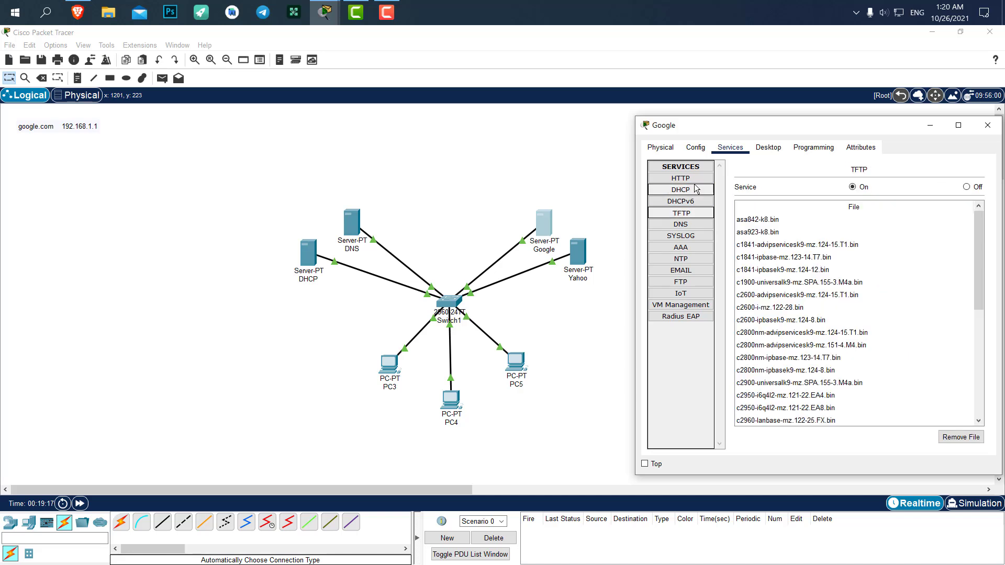
pyautogui.click(680, 224)
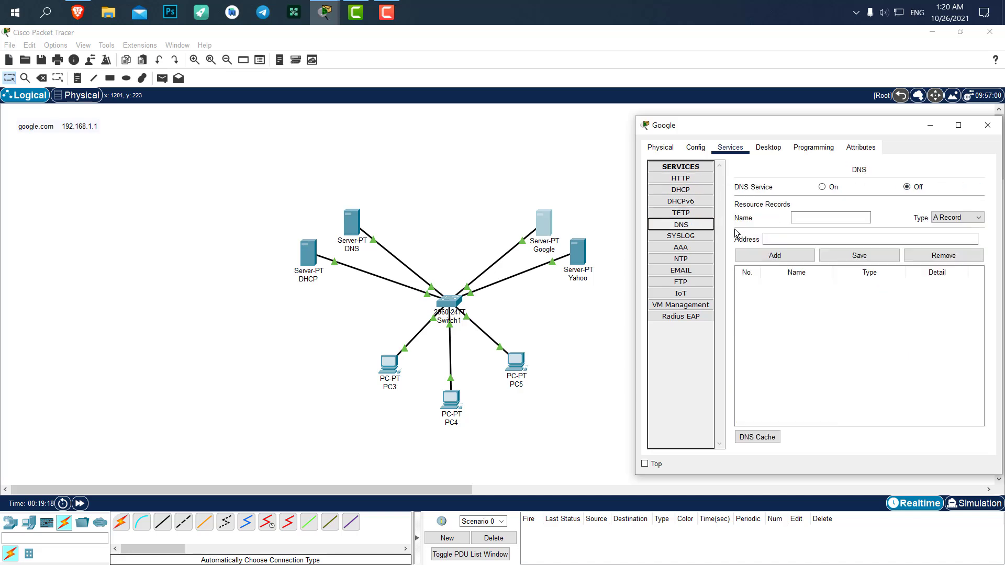
pyautogui.click(686, 178)
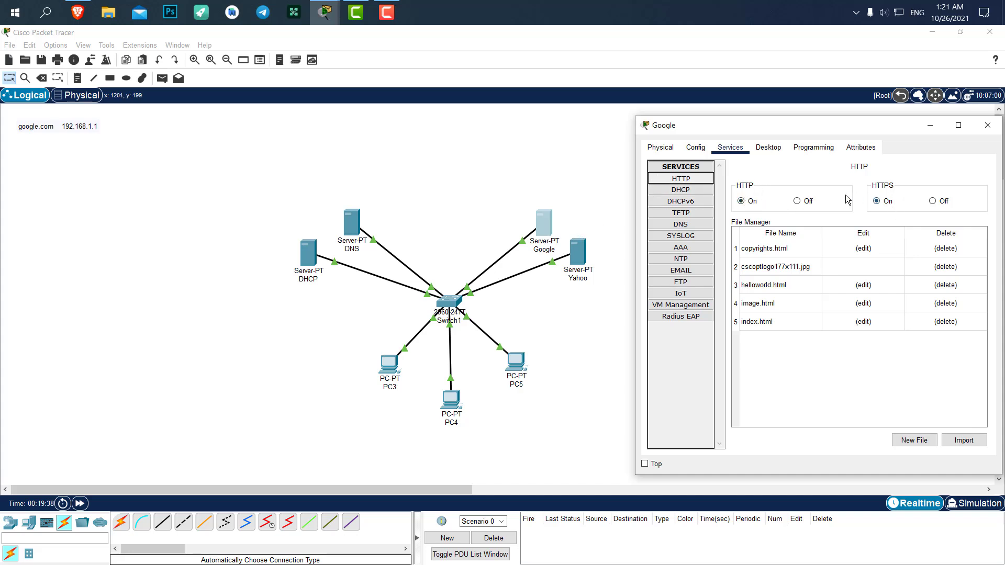
pyautogui.click(756, 324)
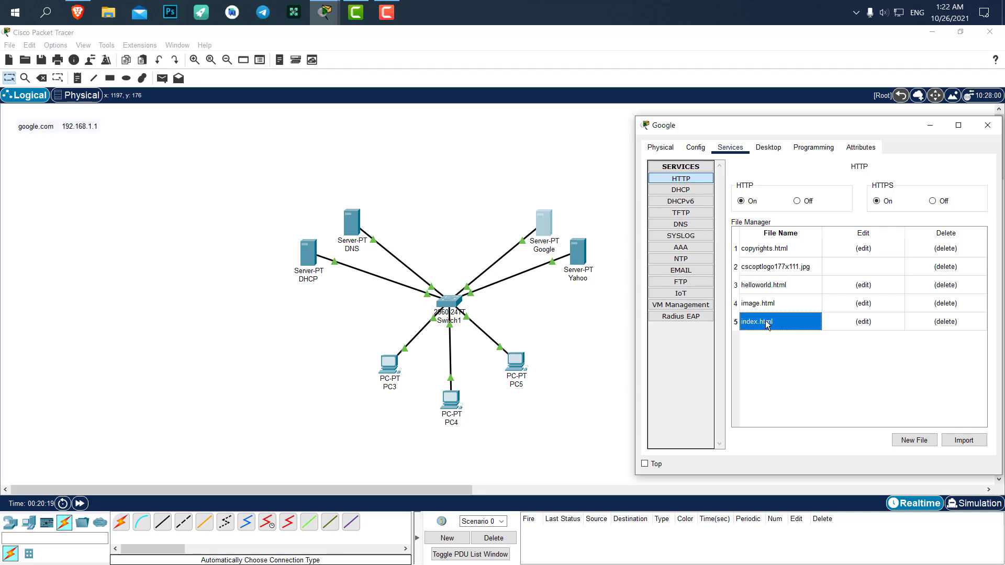
pyautogui.click(786, 345)
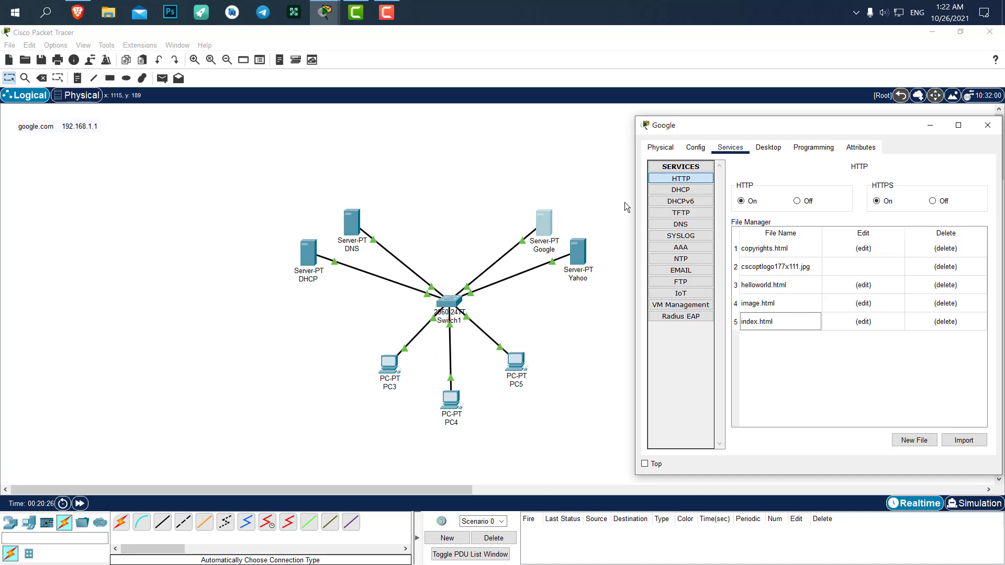
# Step: Edit index.html and delete its welcome text and quick links lines
pyautogui.click(863, 322)
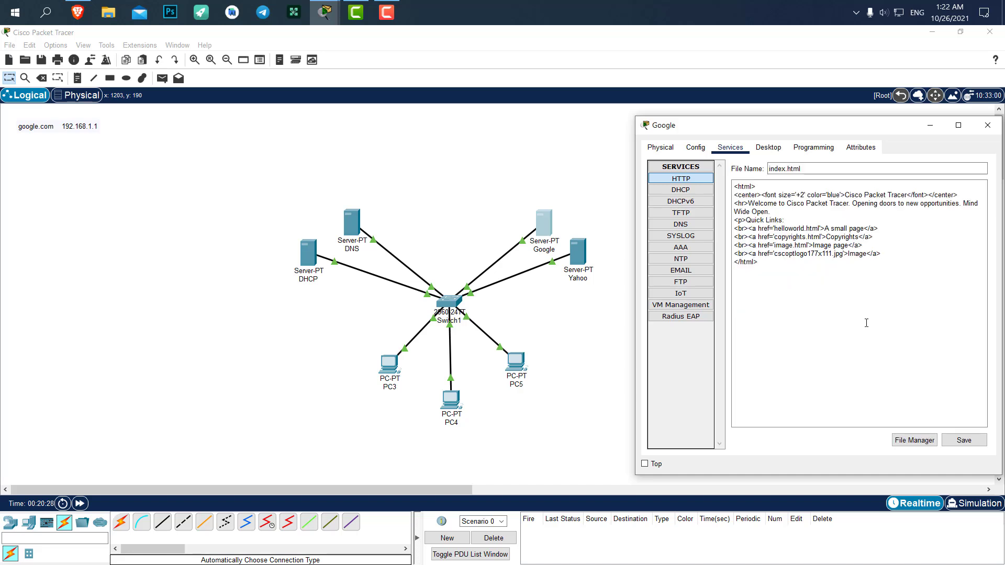
pyautogui.click(791, 214)
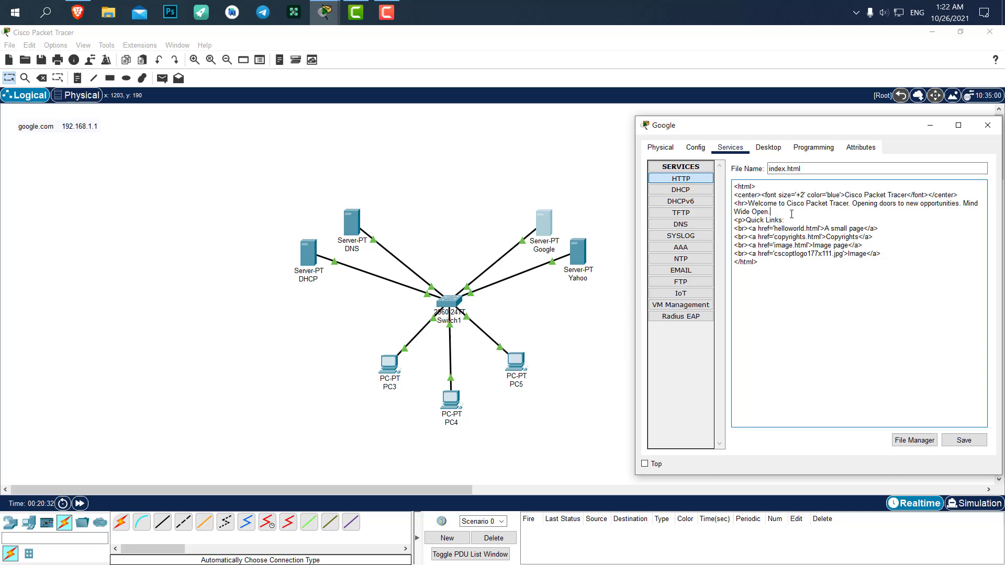
pyautogui.moveTo(880, 254); pyautogui.dragTo(732, 204)
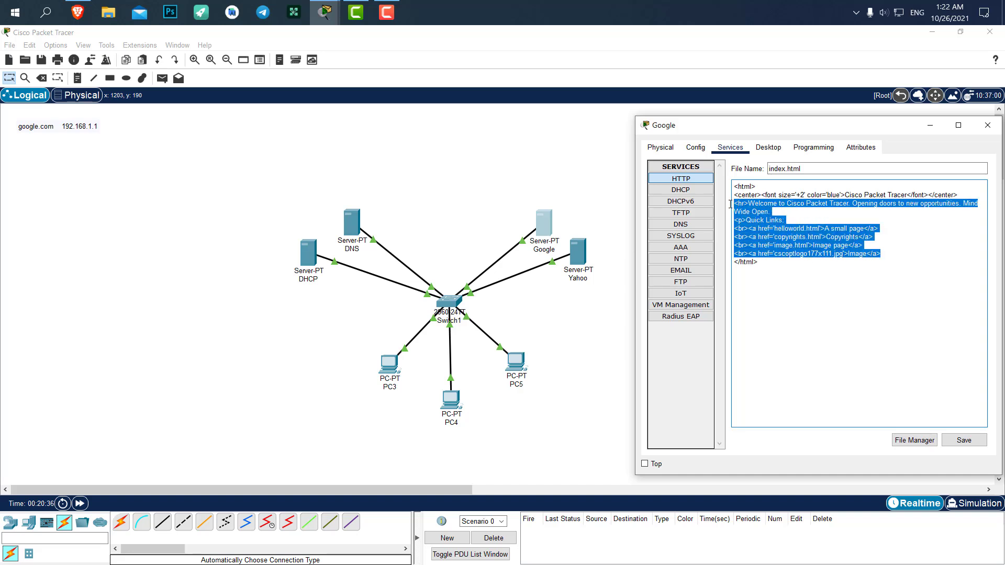
pyautogui.press('Delete')
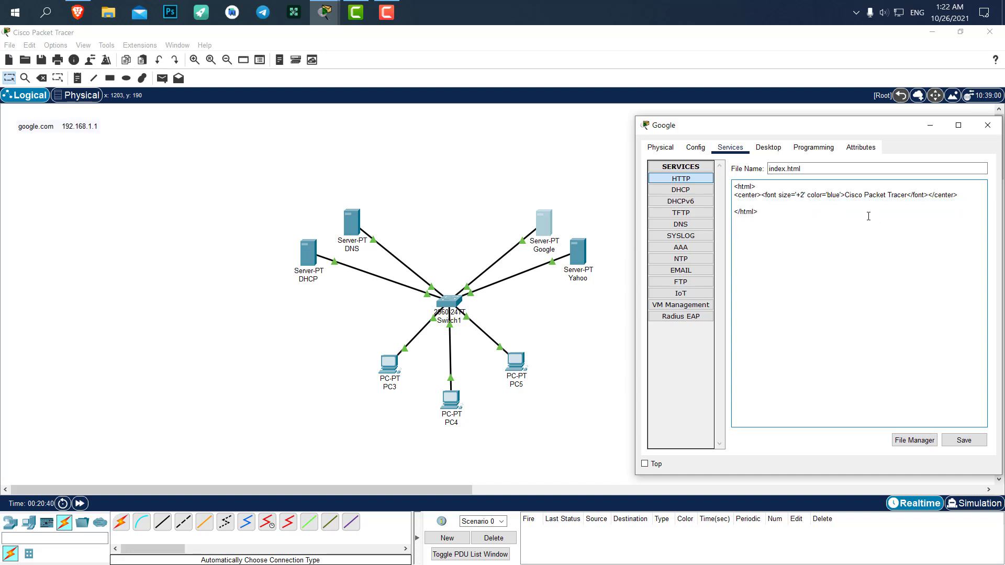
pyautogui.press('BackSpace')
# Step: Replace the heading with 'Welcome to Google', save over the original, and select all source
pyautogui.moveTo(904, 195)
pyautogui.mouseDown()
pyautogui.moveTo(863, 197)
pyautogui.moveTo(908, 194)
pyautogui.mouseUp()
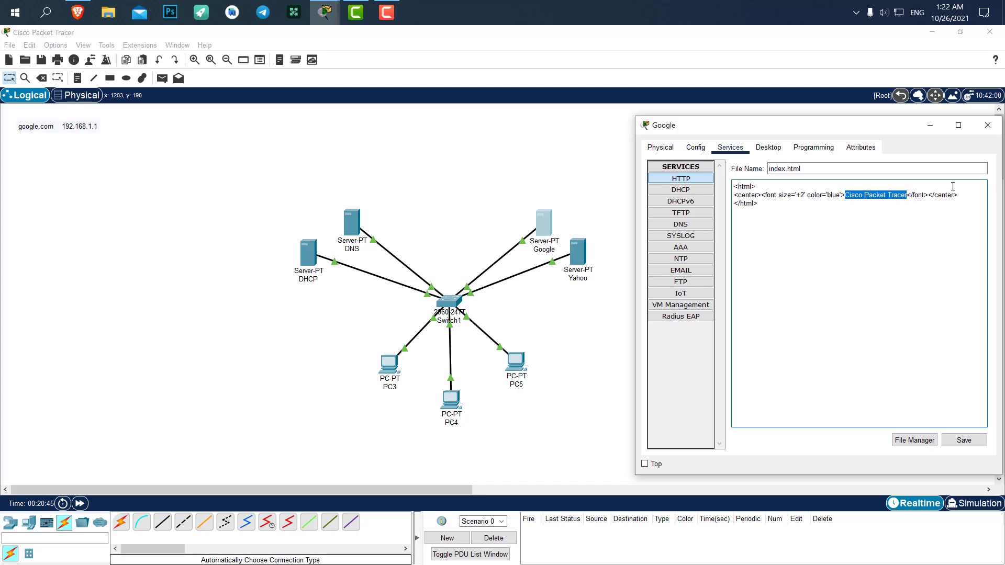
pyautogui.write('Welco')
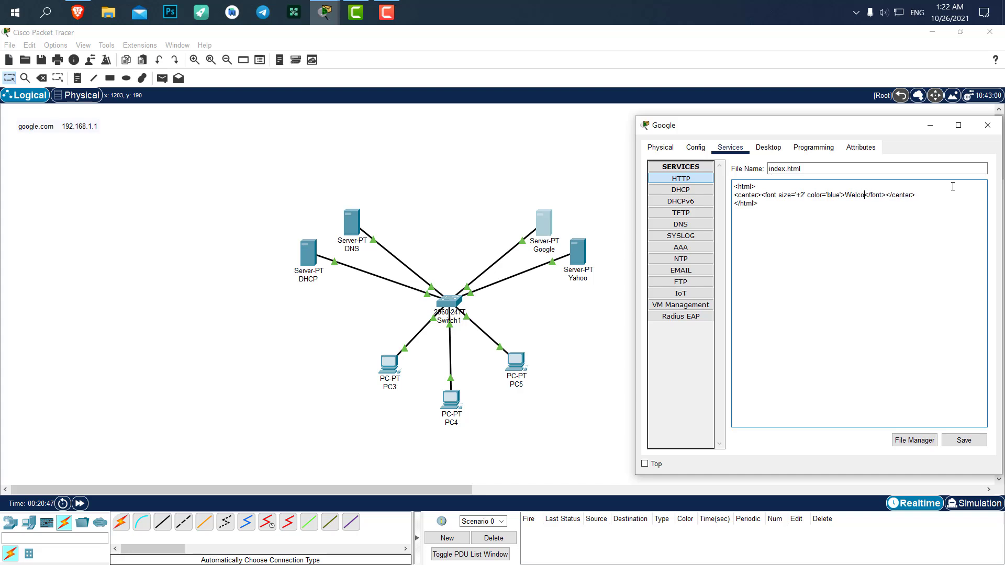
pyautogui.write('me to google')
pyautogui.press('Left')
pyautogui.press('Left')
pyautogui.press('Left')
pyautogui.press('Left')
pyautogui.press('Left')
pyautogui.press('BackSpace')
pyautogui.write('G')
pyautogui.click(968, 440)
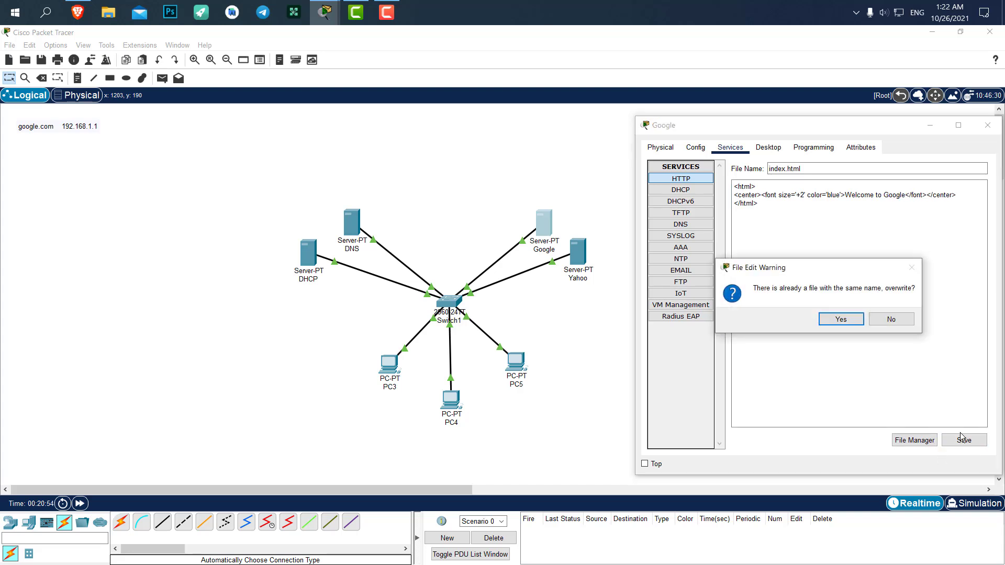
pyautogui.click(841, 319)
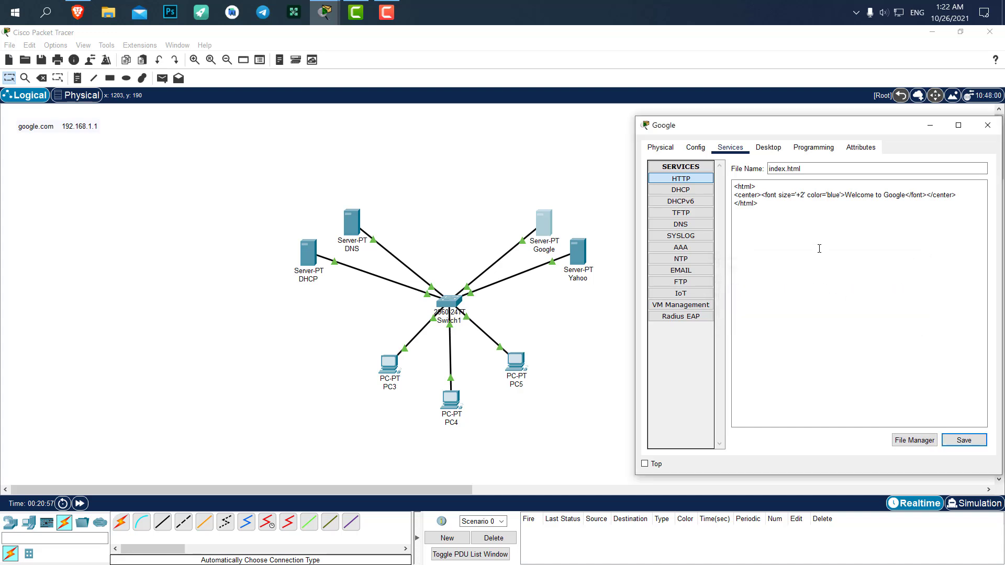
pyautogui.hotkey('ctrl', 'a')
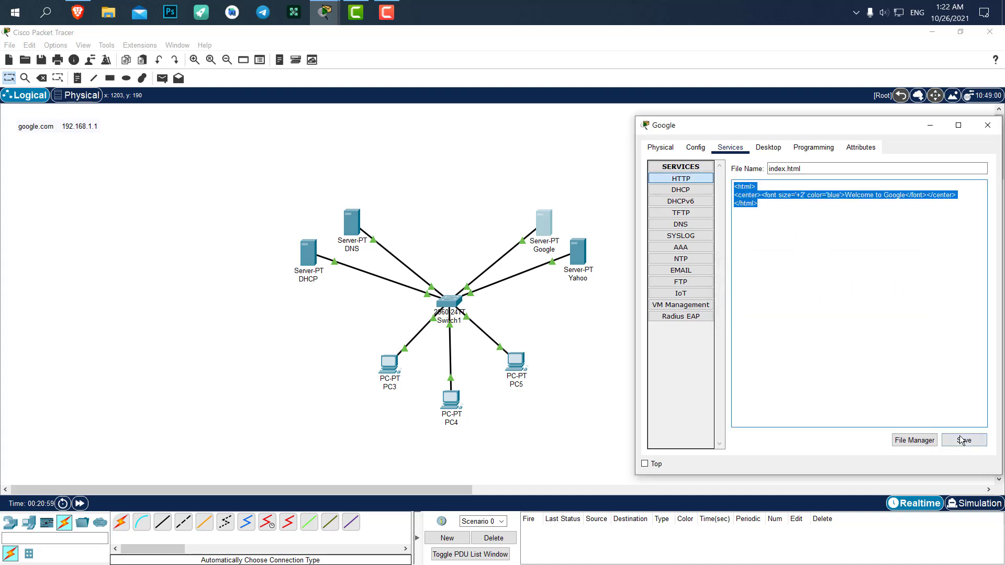
# Step: Paste the Welcome to Google page into the Yahoo server's index.html
pyautogui.click(982, 132)
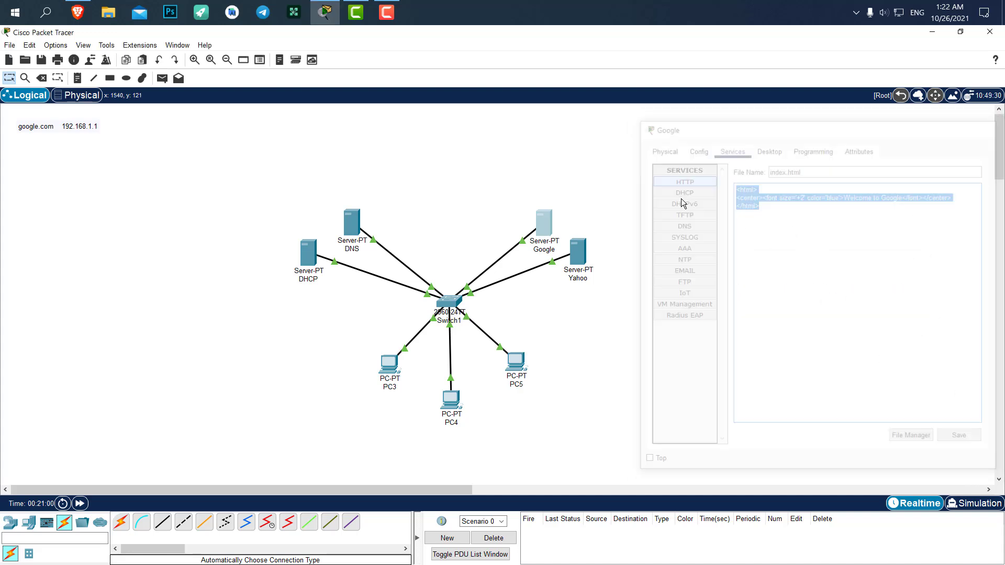
pyautogui.click(578, 252)
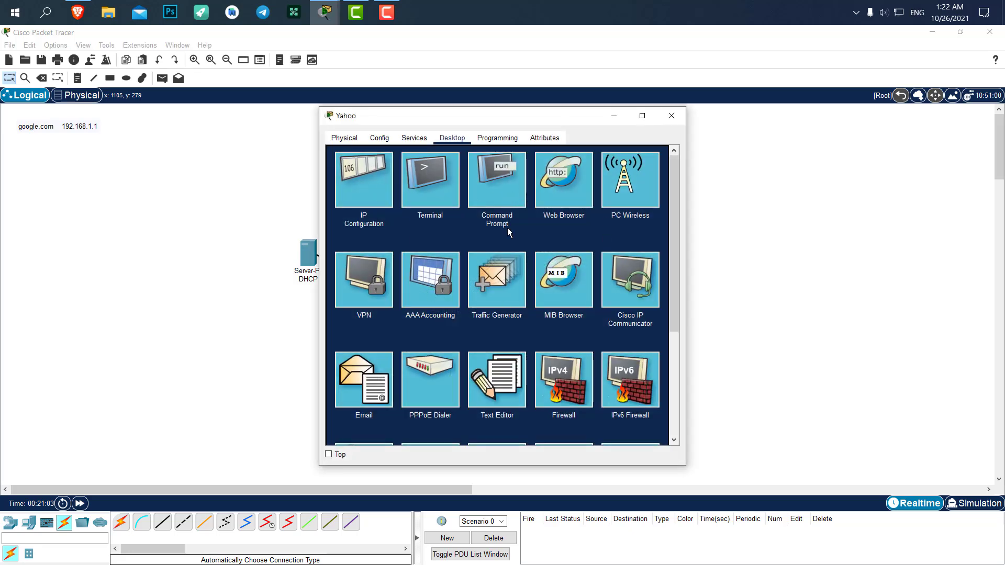
pyautogui.click(422, 134)
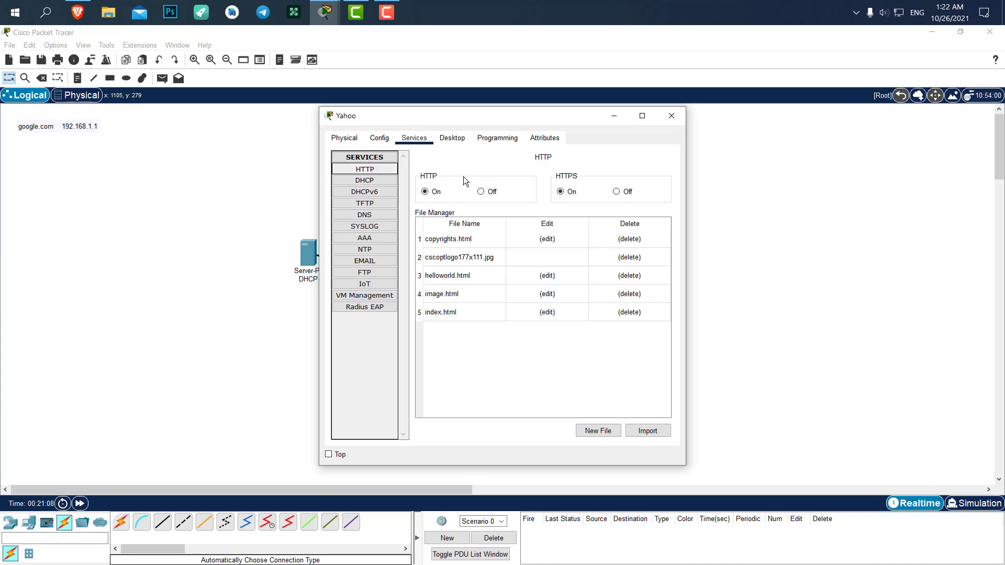
pyautogui.click(548, 312)
pyautogui.hotkey('ctrl', 'a')
pyautogui.write("<html> <center><font size='+2' color='blue'>Welcome to Google</font></center> </html>")
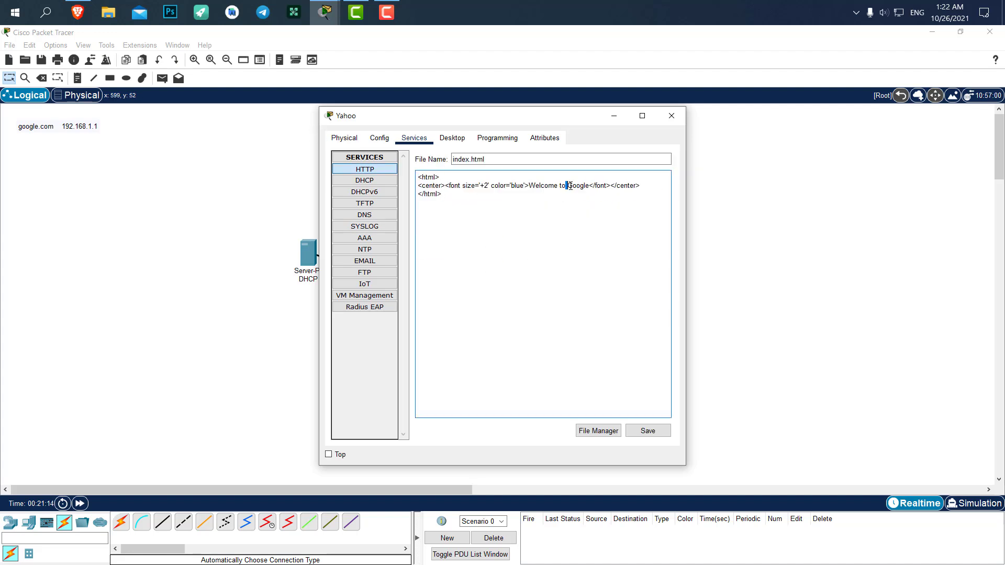
# Step: Change the heading to 'Welcome to Yahoo', save over the original, and close the server
pyautogui.moveTo(567, 185); pyautogui.dragTo(572, 184)
pyautogui.click(573, 184)
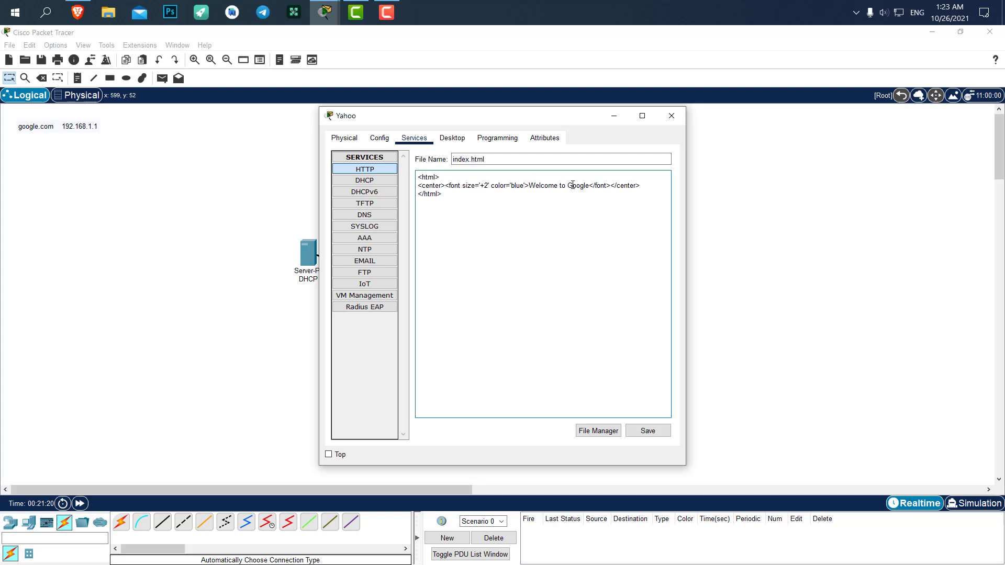
pyautogui.moveTo(566, 185)
pyautogui.mouseDown()
pyautogui.moveTo(578, 188)
pyautogui.moveTo(570, 187)
pyautogui.mouseUp()
pyautogui.click(579, 188)
pyautogui.write('Yahoo')
pyautogui.click(651, 431)
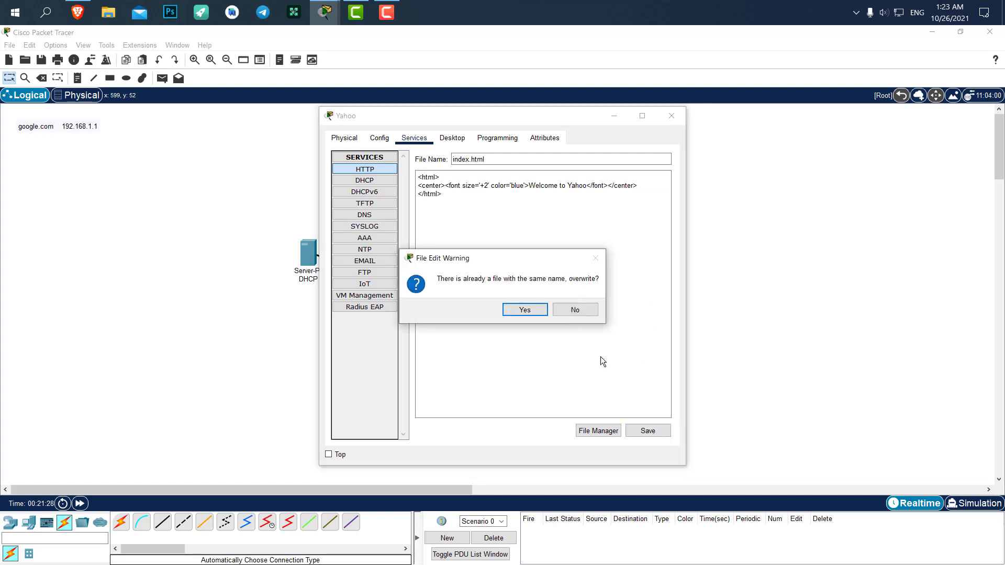
pyautogui.click(521, 311)
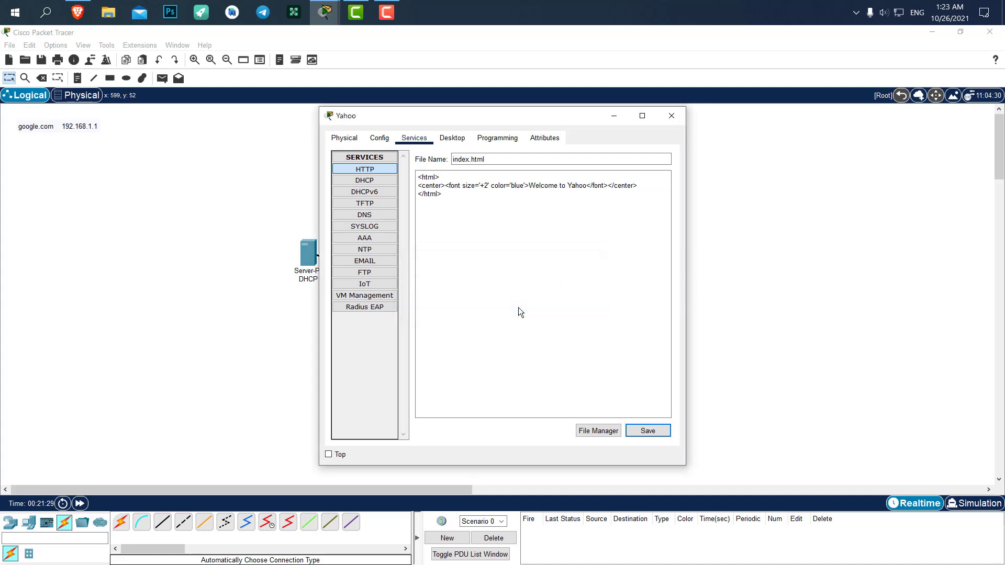
pyautogui.click(671, 116)
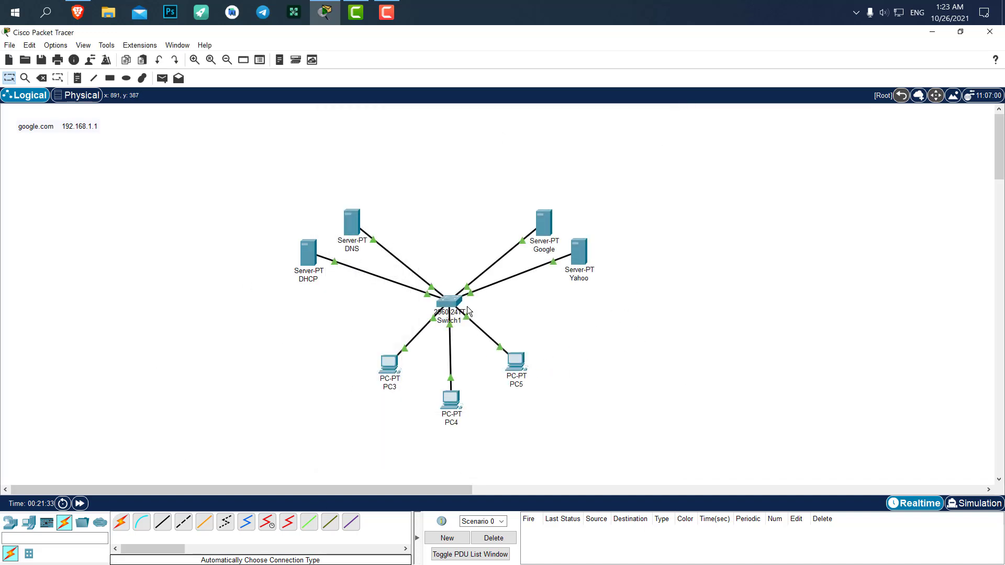
# Step: Delete the google.com 192.168.1.1 note and open PC4's configuration window
pyautogui.moveTo(72, 129); pyautogui.dragTo(137, 198)
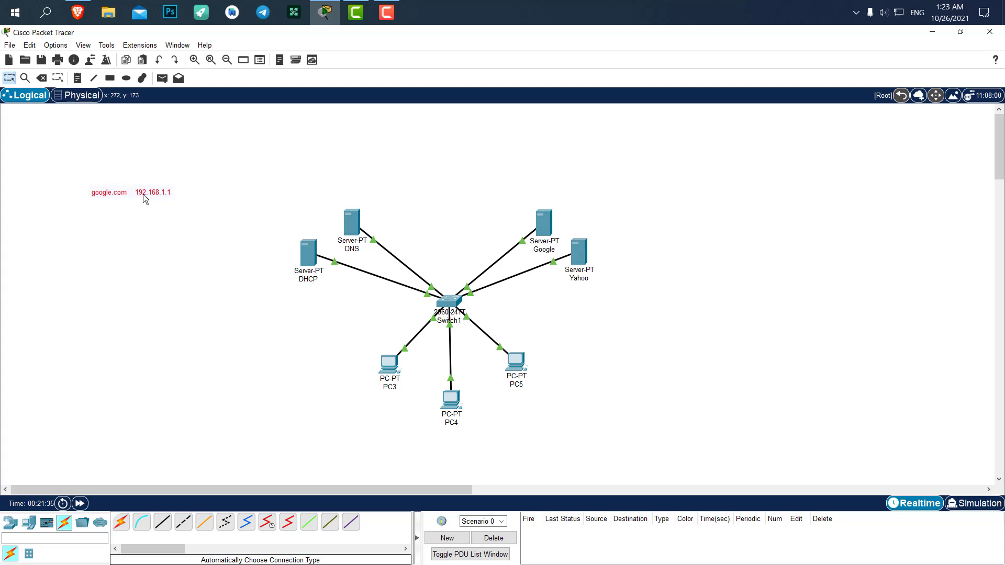
pyautogui.press('Delete')
pyautogui.click(506, 317)
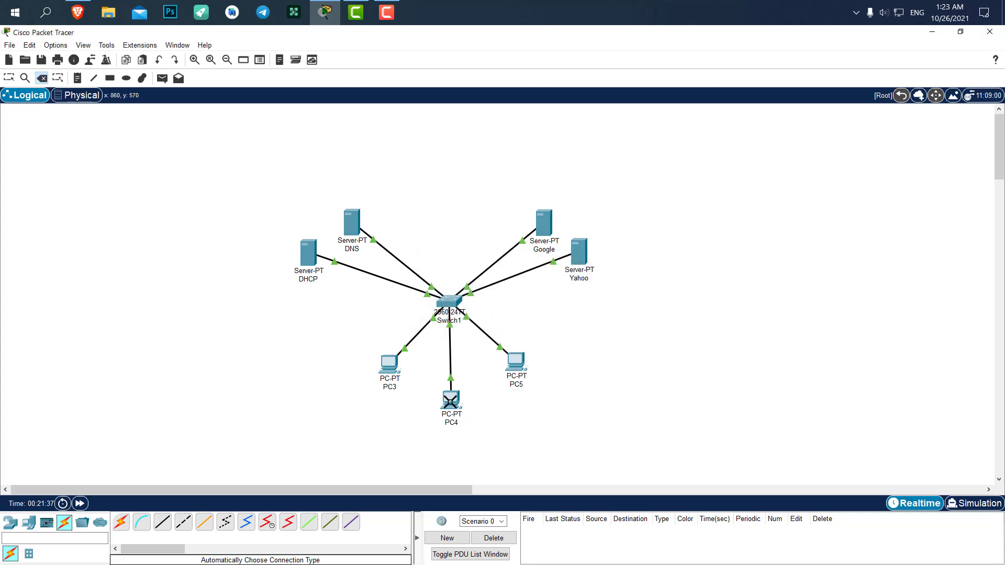
pyautogui.click(10, 77)
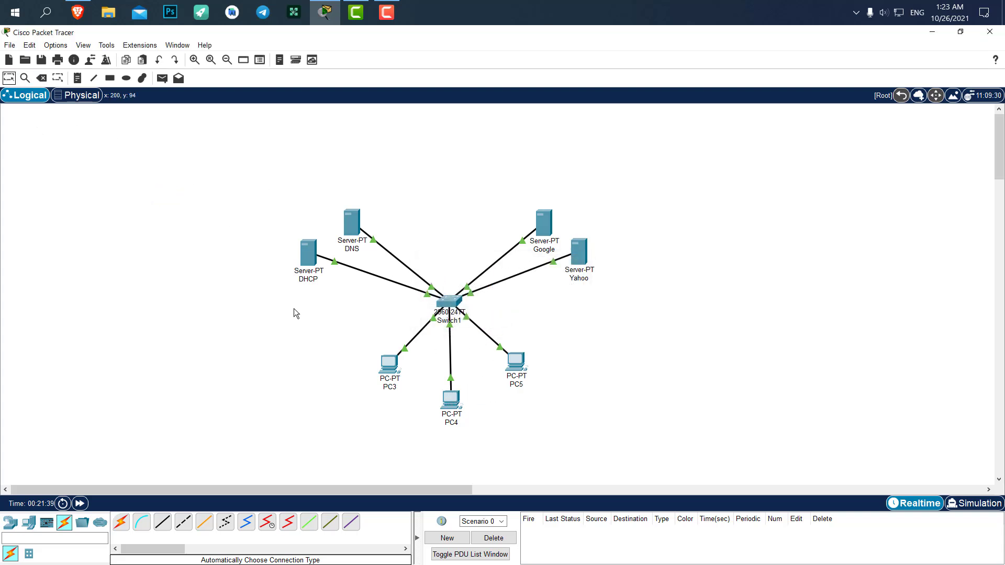
pyautogui.click(450, 400)
pyautogui.moveTo(418, 116); pyautogui.dragTo(705, 129)
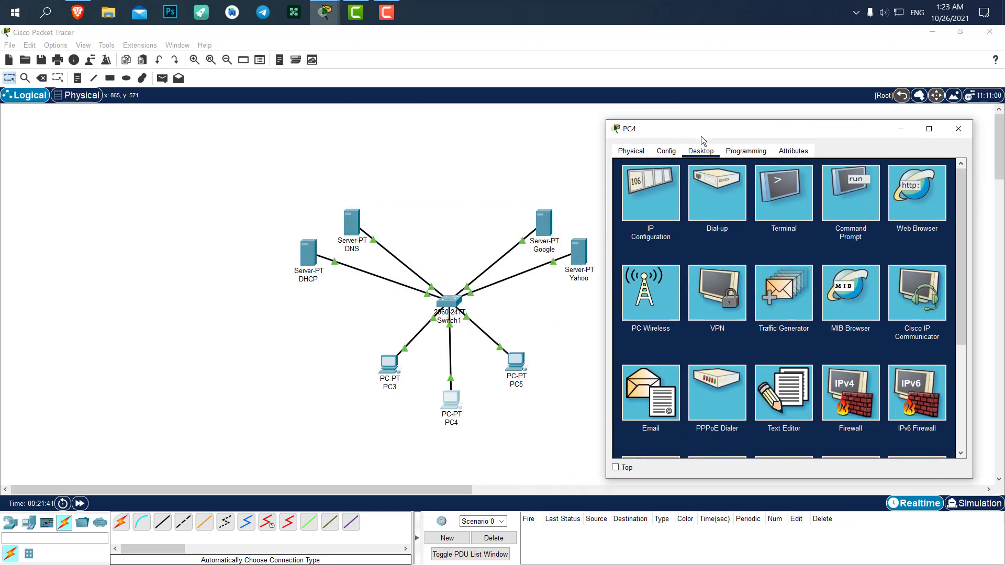
pyautogui.click(921, 202)
pyautogui.click(810, 190)
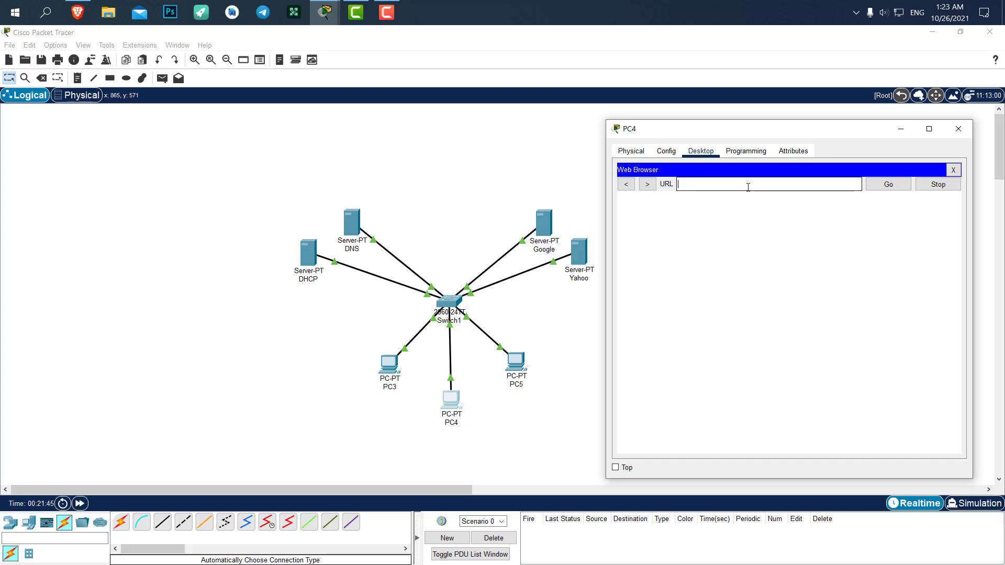
pyautogui.write('google.com')
pyautogui.click(888, 184)
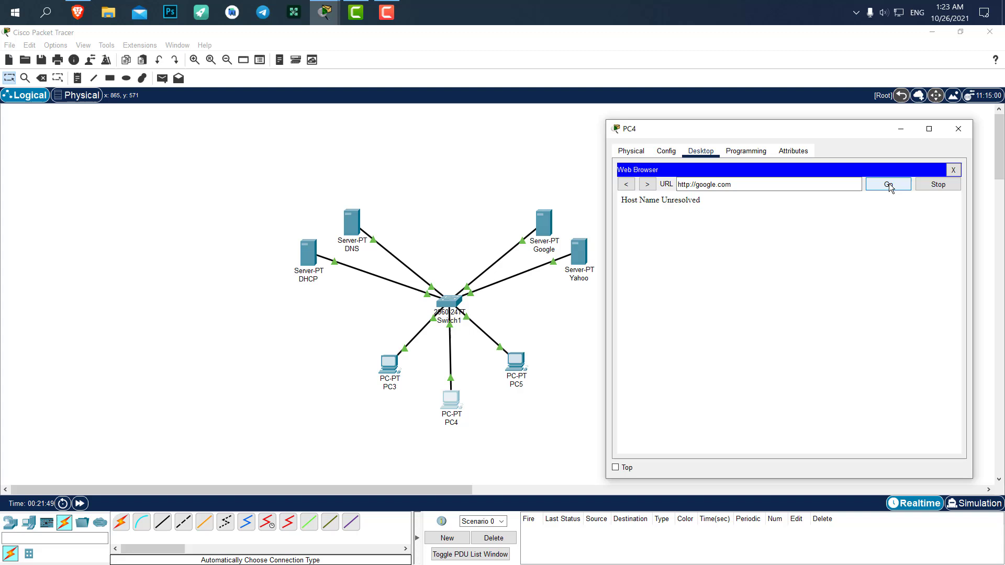
pyautogui.click(699, 183)
pyautogui.write('www.')
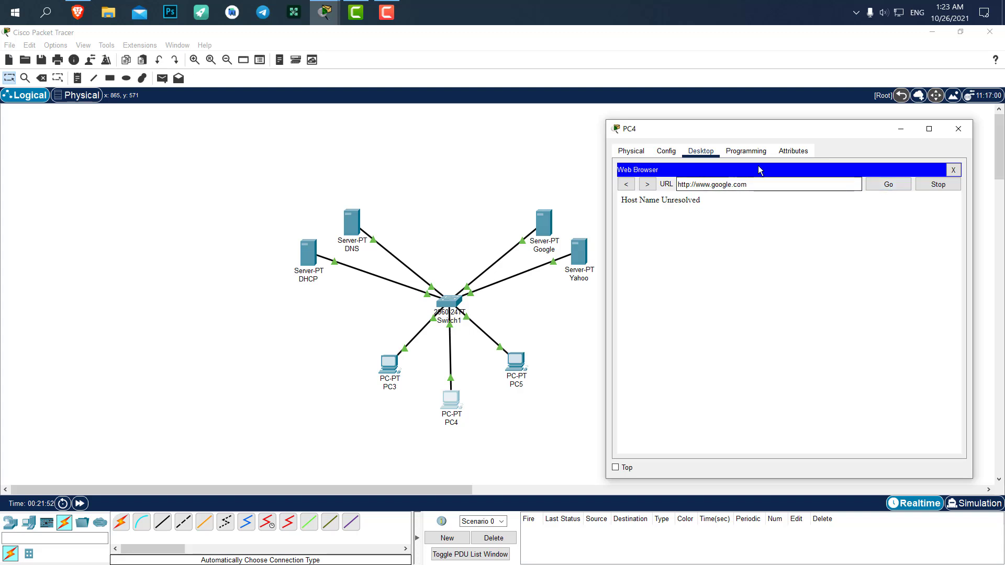
pyautogui.click(889, 185)
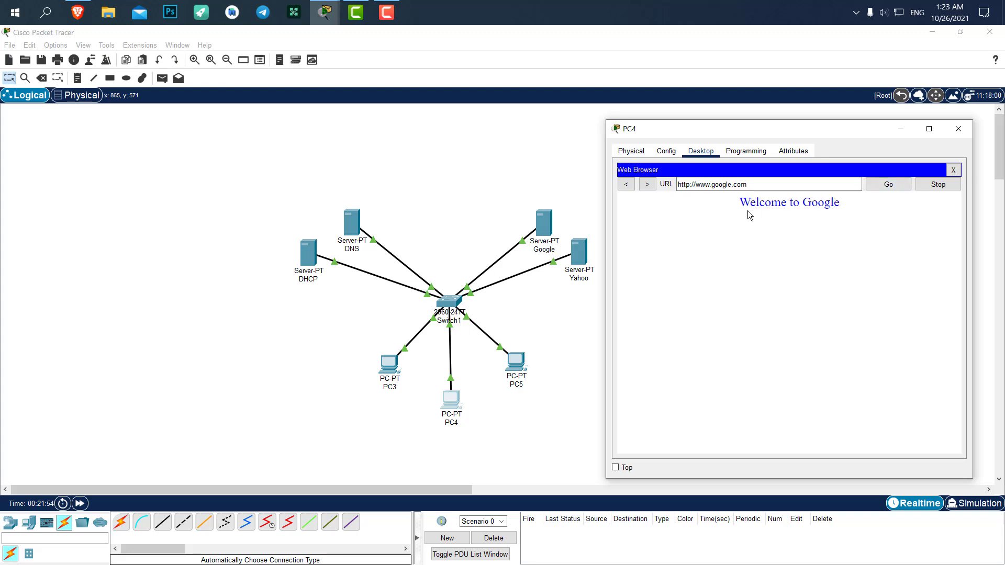
pyautogui.moveTo(739, 202); pyautogui.dragTo(846, 203)
pyautogui.click(736, 213)
pyautogui.moveTo(757, 191); pyautogui.dragTo(676, 187)
pyautogui.click(748, 189)
pyautogui.doubleClick(695, 187)
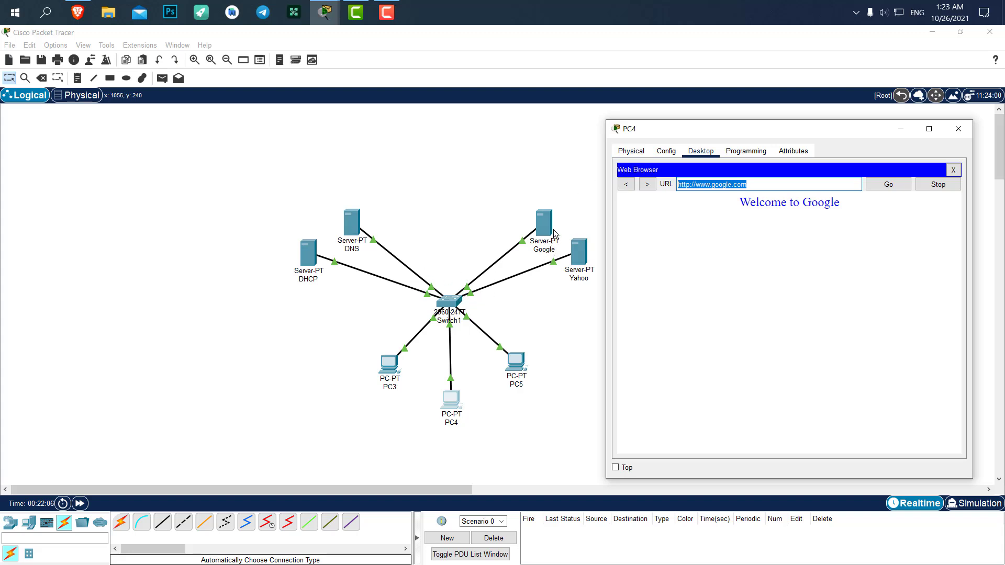
pyautogui.click(794, 186)
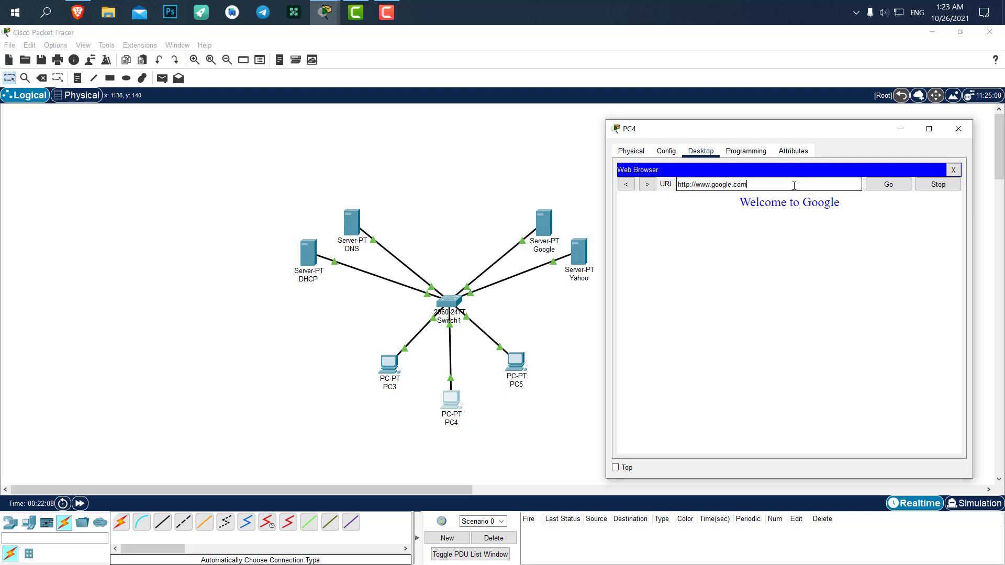
pyautogui.moveTo(793, 186); pyautogui.dragTo(696, 185)
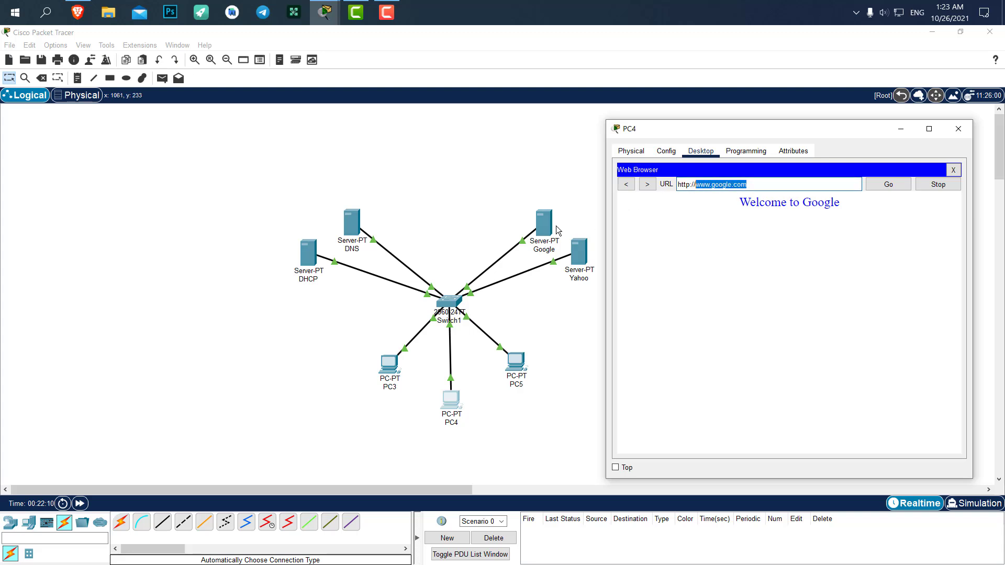
pyautogui.moveTo(764, 186); pyautogui.dragTo(695, 185)
pyautogui.write('yahoo.')
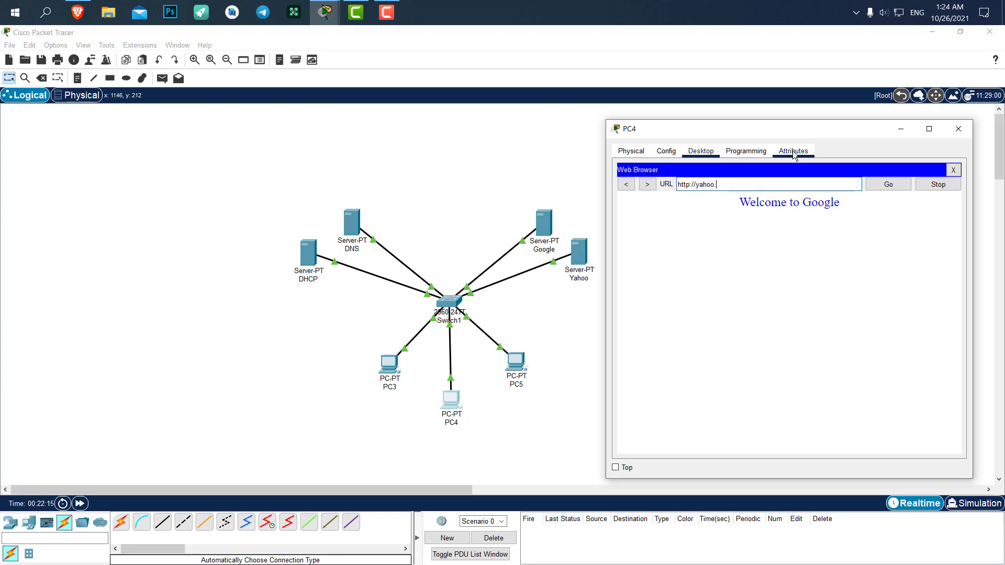
pyautogui.press('BackSpace')
pyautogui.press('BackSpace')
pyautogui.press('BackSpace')
pyautogui.press('BackSpace')
pyautogui.press('BackSpace')
pyautogui.press('BackSpace')
pyautogui.write('www.yahoo.com')
pyautogui.press('Return')
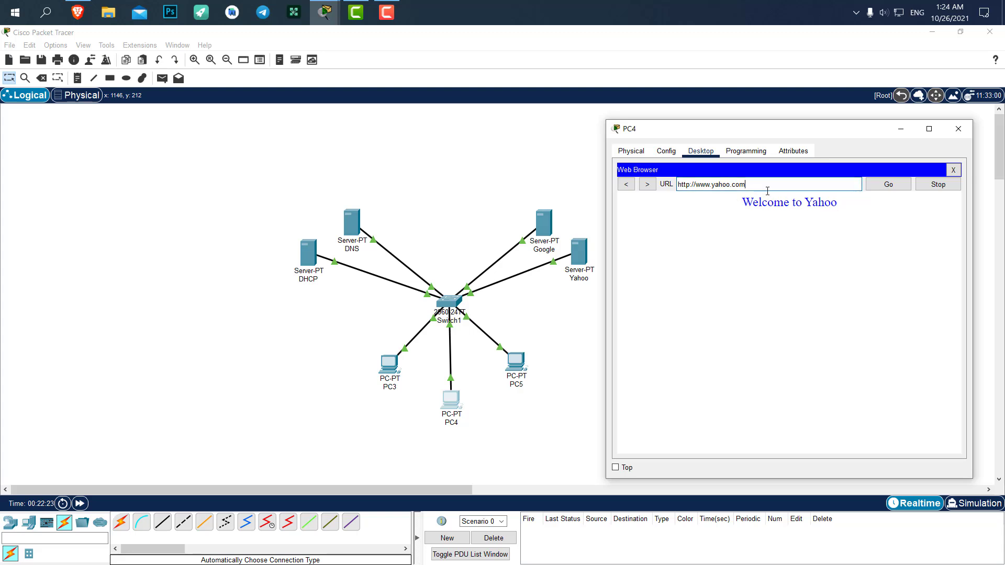
# Step: Load 192.168.1.1 to show the Welcome to Google page
pyautogui.moveTo(745, 186); pyautogui.dragTo(648, 180)
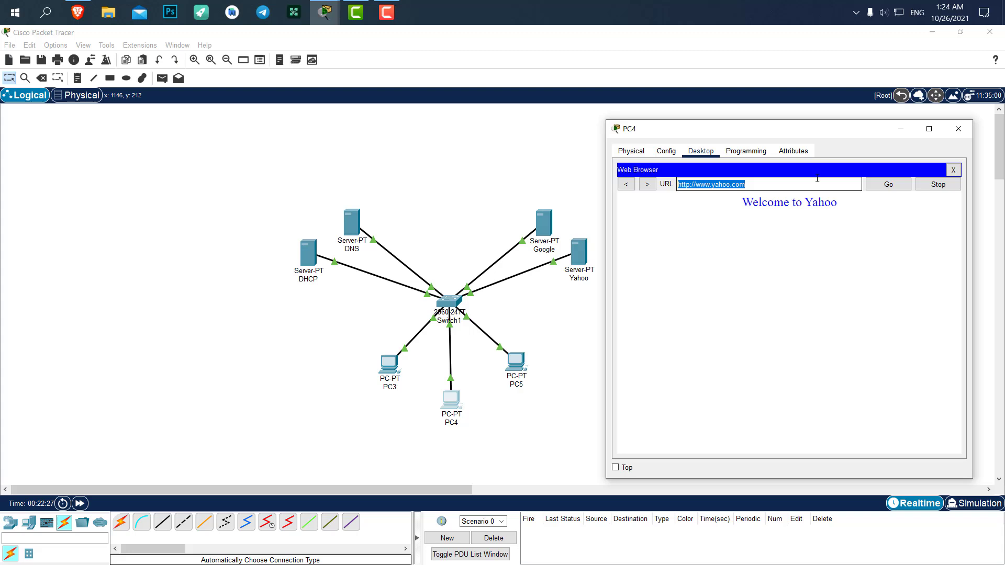
pyautogui.write('191')
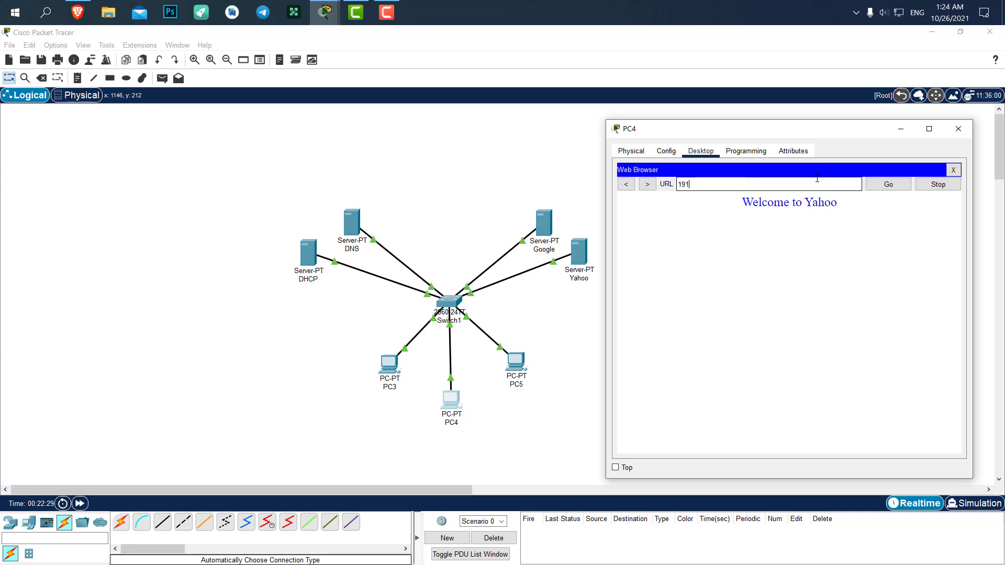
pyautogui.write('.')
pyautogui.press('BackSpace')
pyautogui.press('BackSpace')
pyautogui.write('2.168.1.1')
pyautogui.click(884, 184)
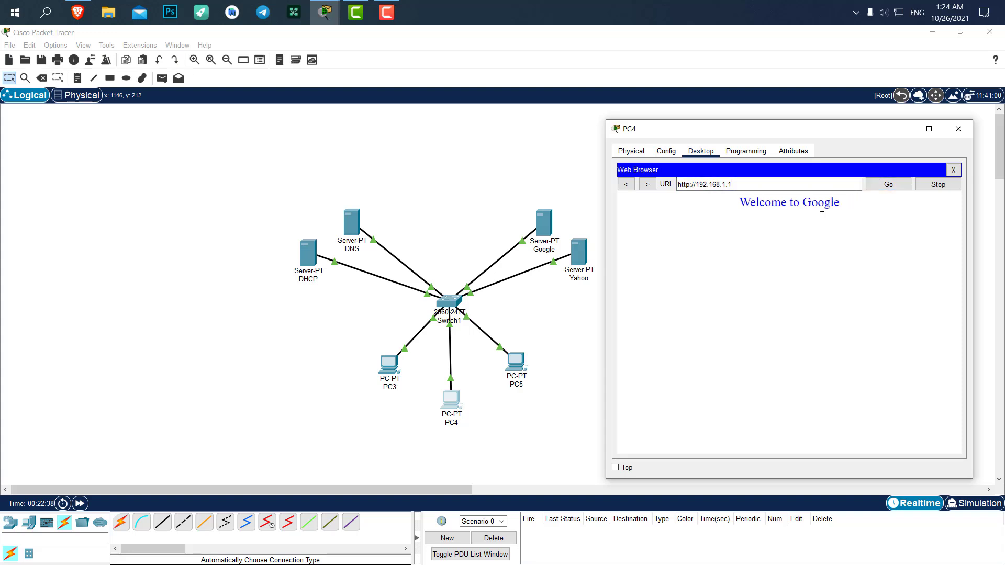
pyautogui.moveTo(840, 203); pyautogui.dragTo(798, 189)
pyautogui.click(958, 128)
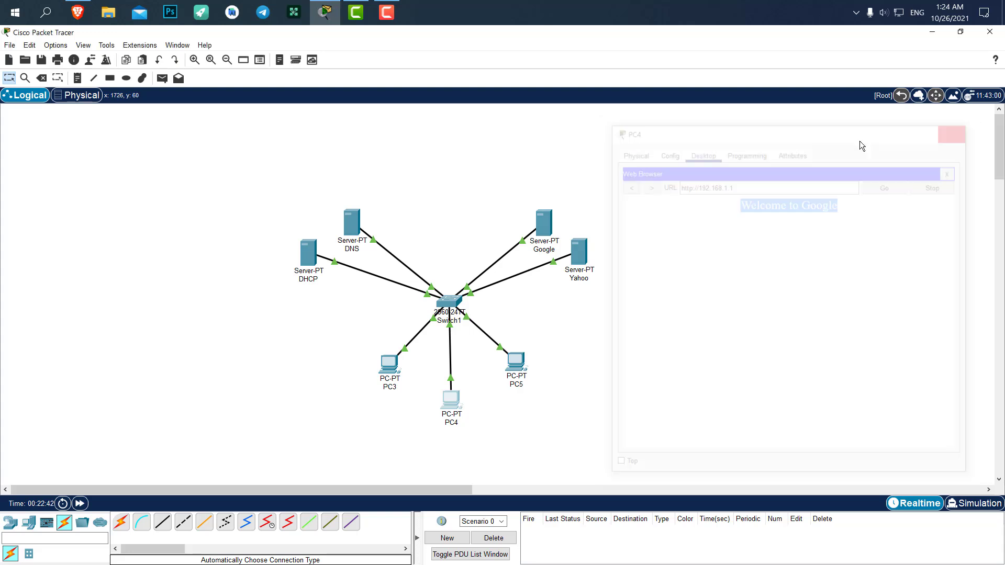
pyautogui.moveTo(463, 212); pyautogui.dragTo(676, 328)
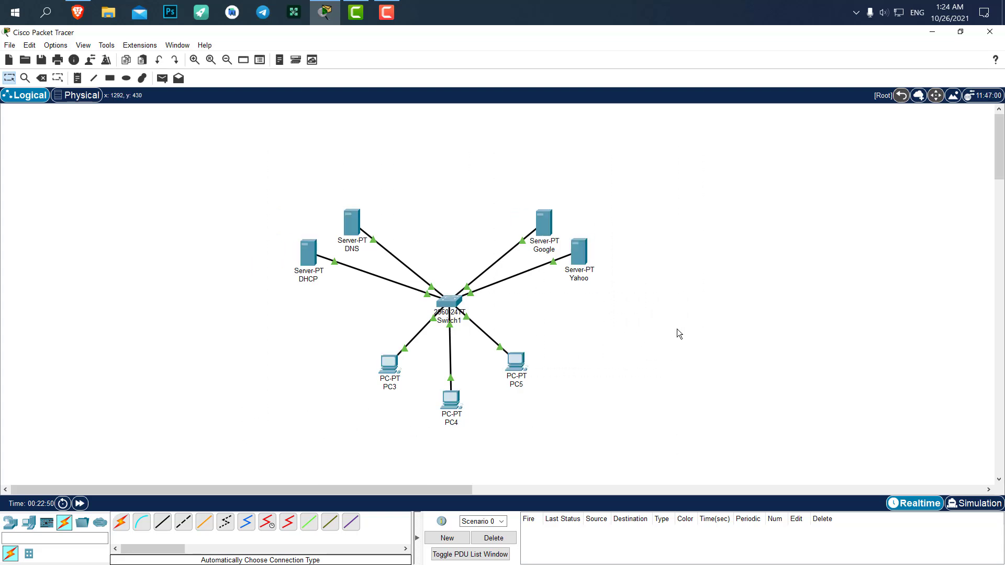
pyautogui.moveTo(692, 165); pyautogui.dragTo(640, 227)
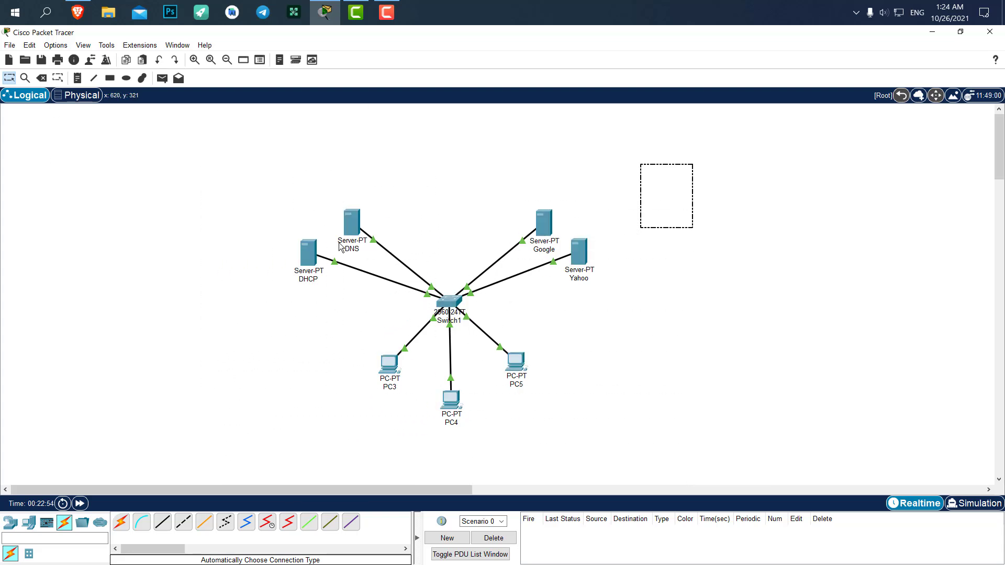
pyautogui.click(404, 173)
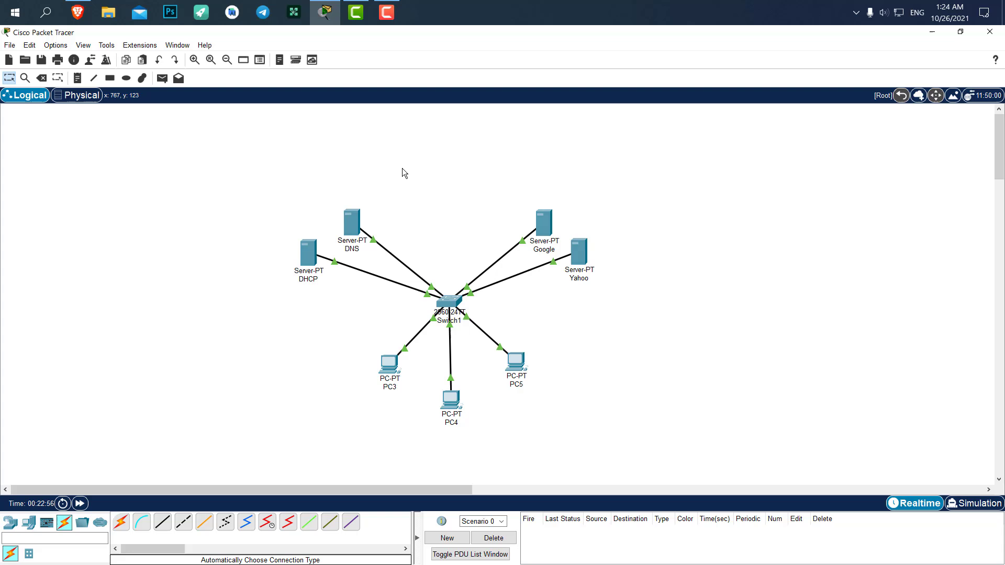